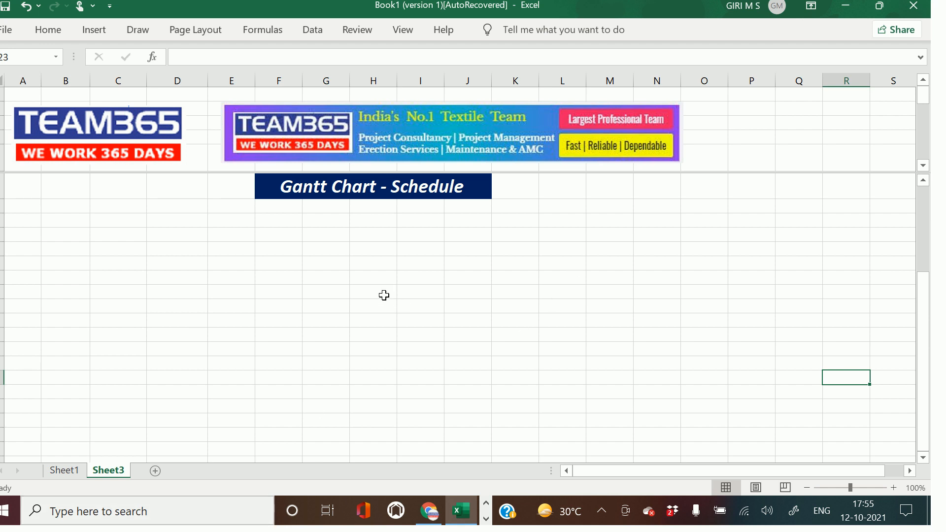
Step: Enter the heading "Project" in B12 and "To Erect Ring Frames" in the cell beneath it
click(65, 221)
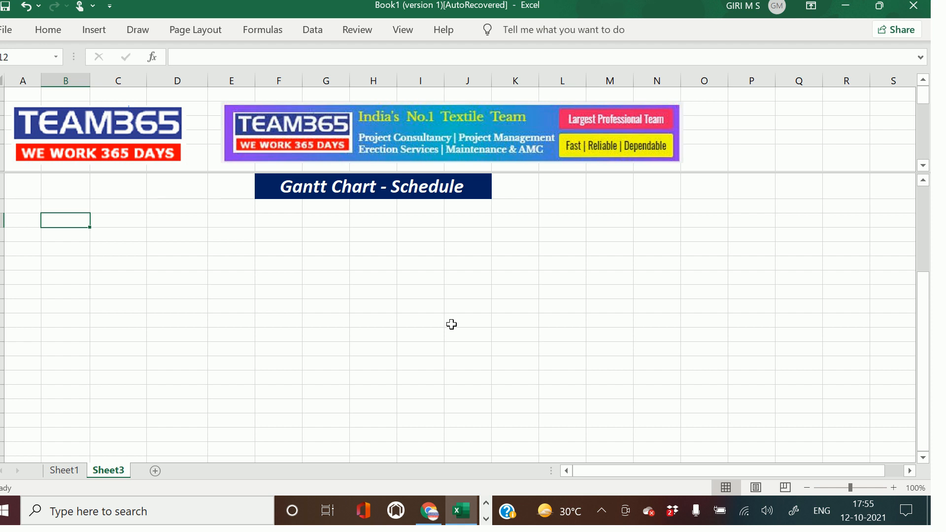
text(Project)
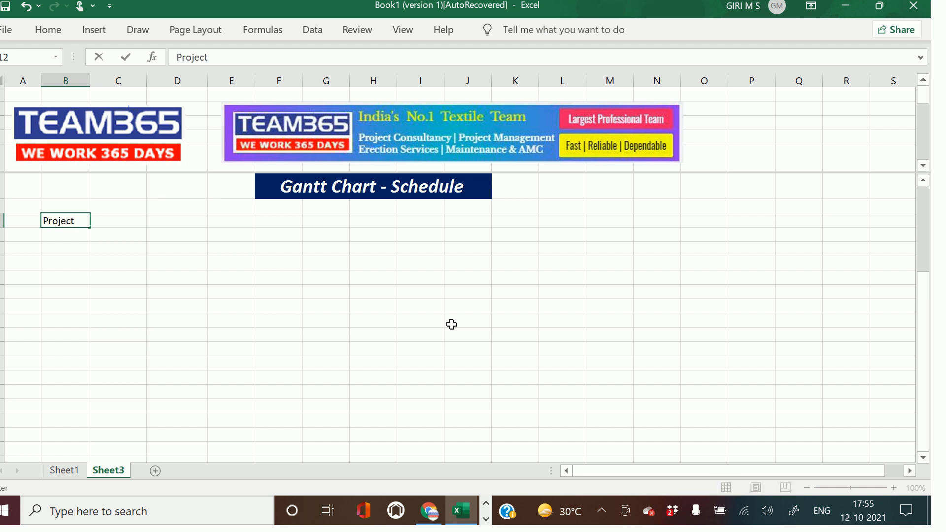
key(Return)
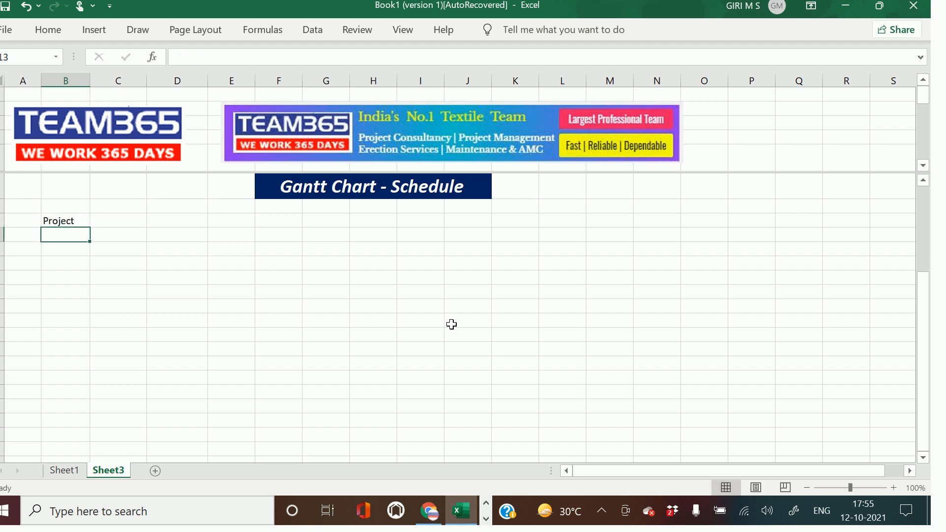
text(To)
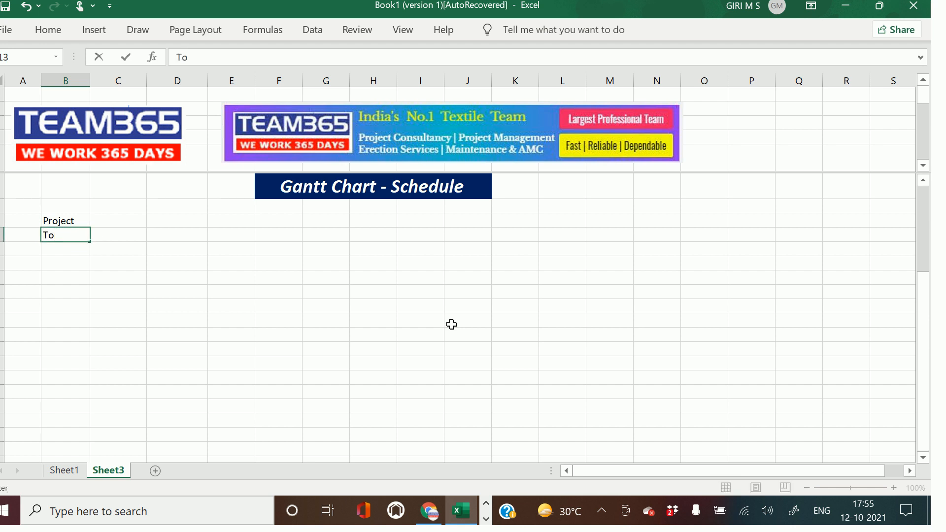
text( Erect Ring Frames)
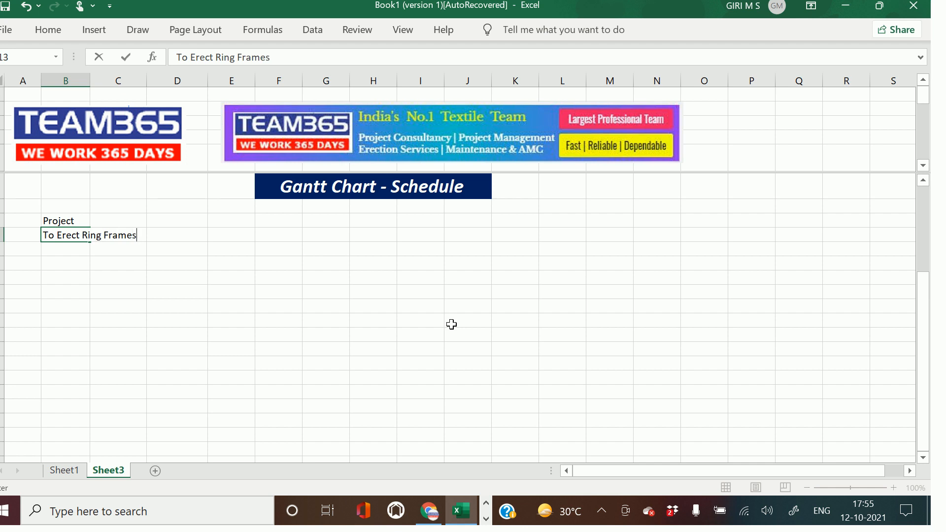
key(Return)
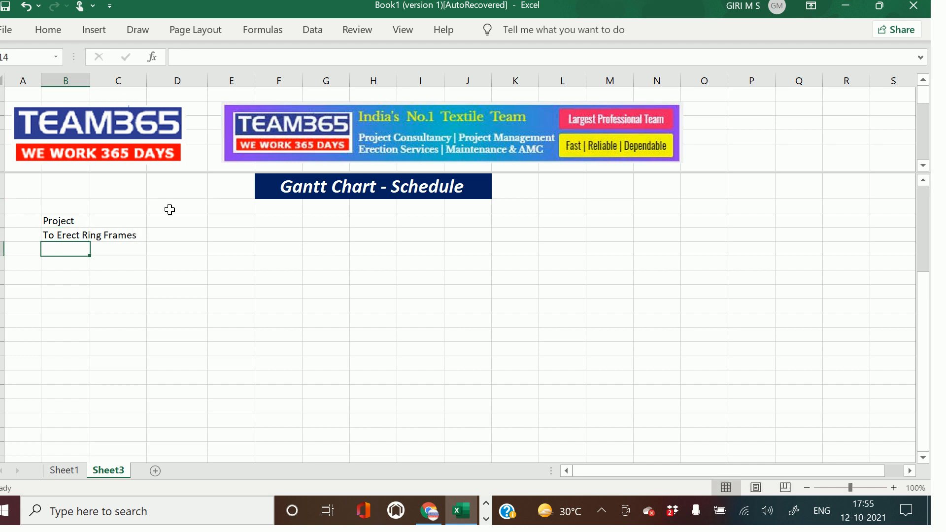
Step: Add the headings "Project Duration", "Start Date" and "End Date" in C12:E12 and widen column C to fit its heading
click(126, 223)
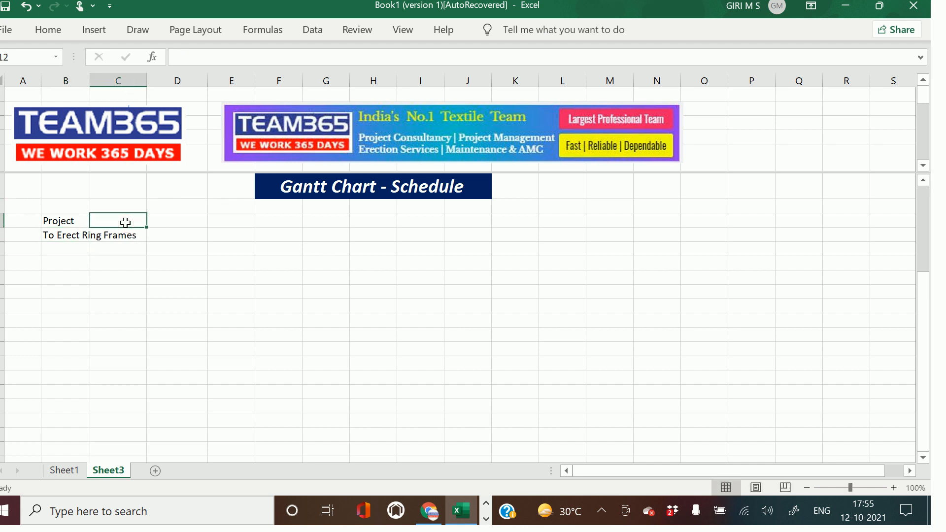
text(Project)
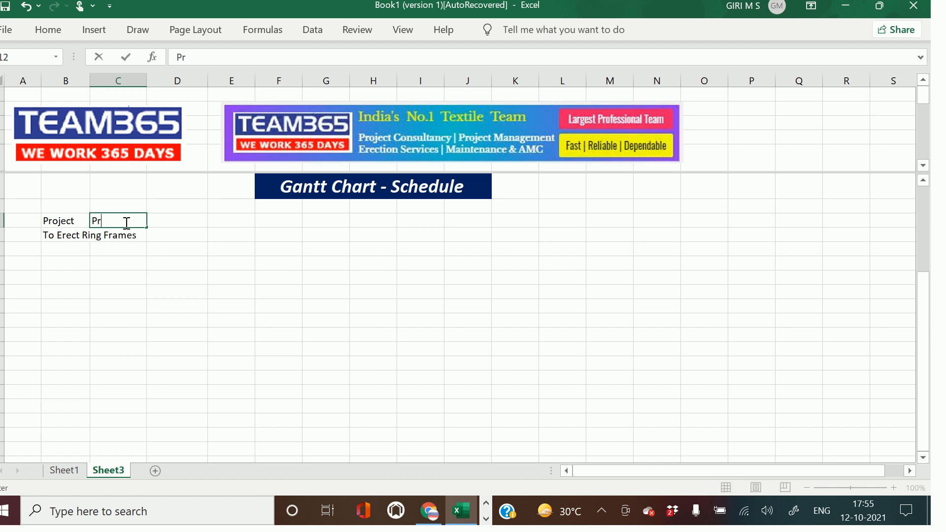
text(Duration)
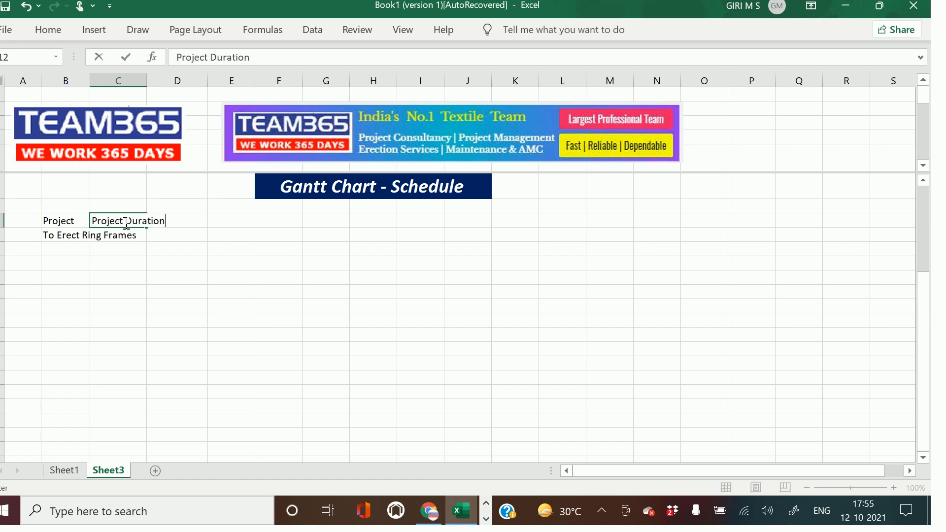
key(Tab)
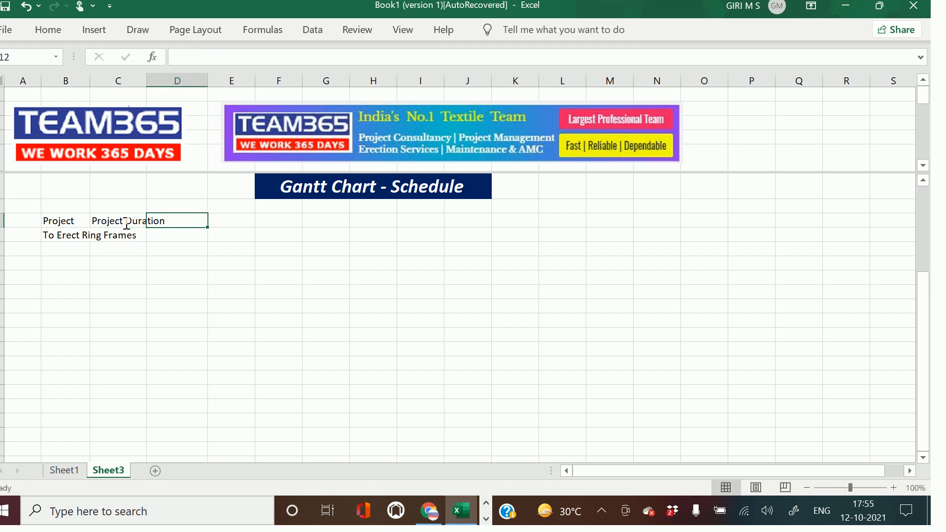
text(Start Da)
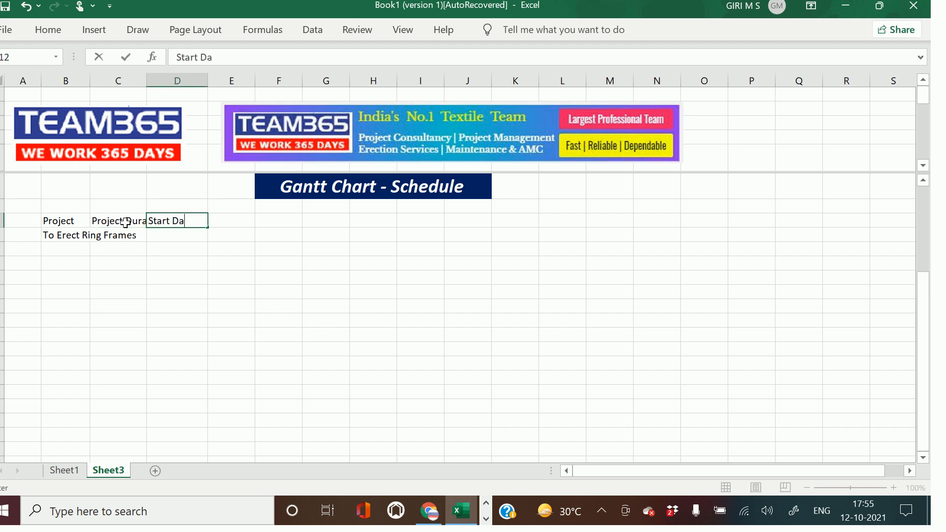
text(te)
key(Tab)
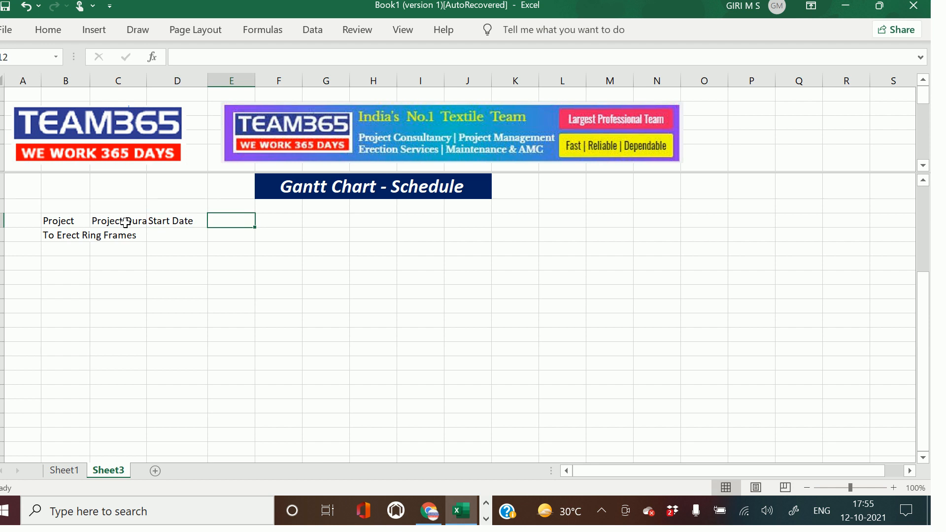
text(En)
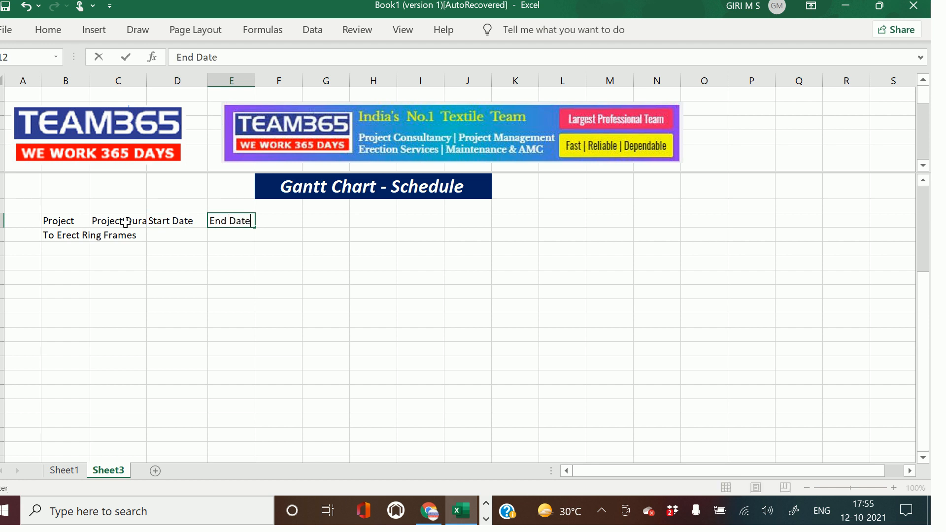
text(d Date)
click(158, 309)
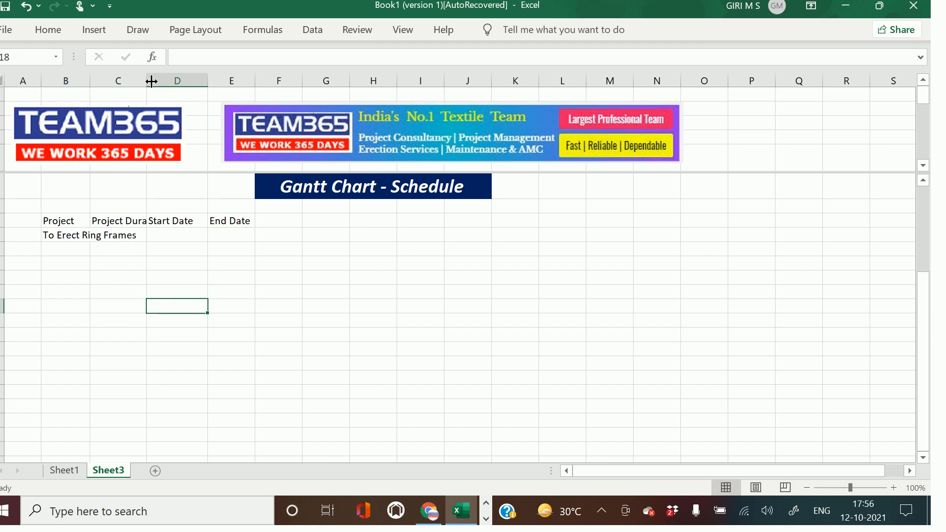
drag(148, 83, 181, 83)
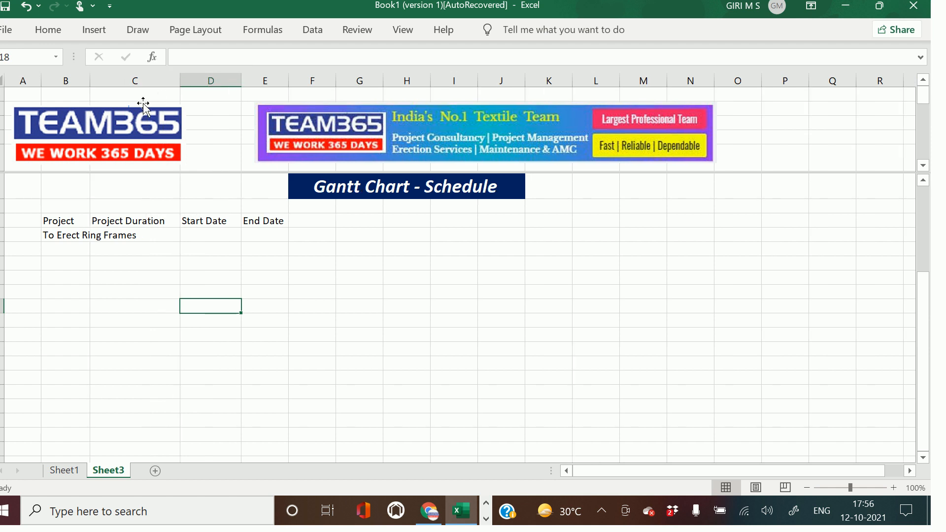
Step: Centre the contents of the table range B12:E13 both horizontally and vertically
click(51, 30)
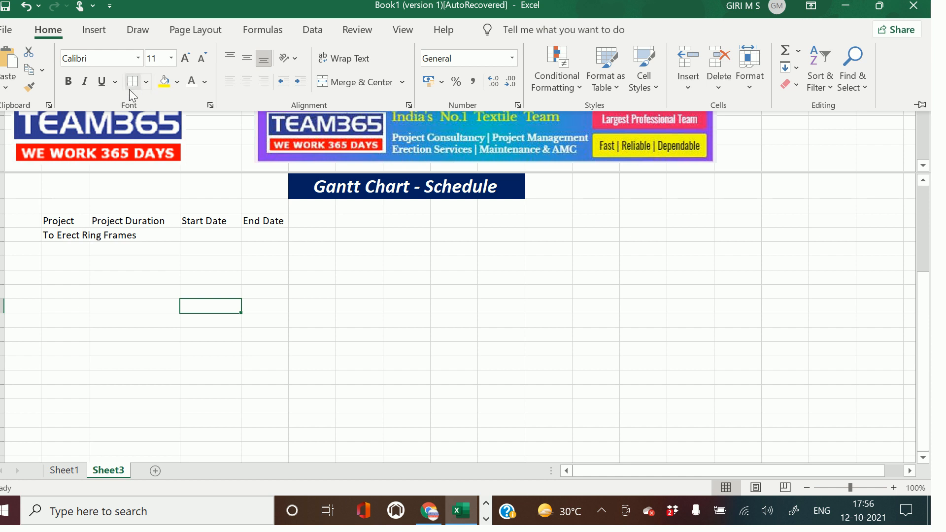
click(58, 225)
click(58, 225)
drag(57, 225, 258, 230)
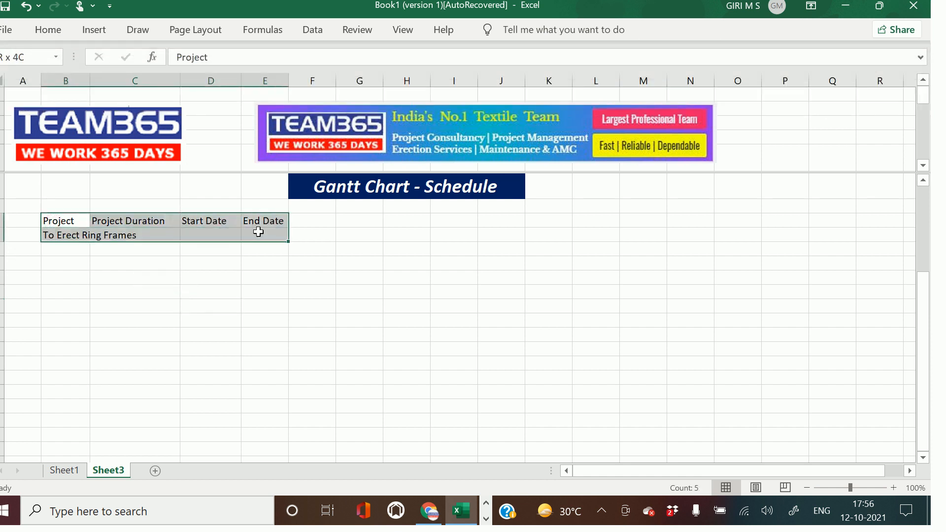
click(48, 29)
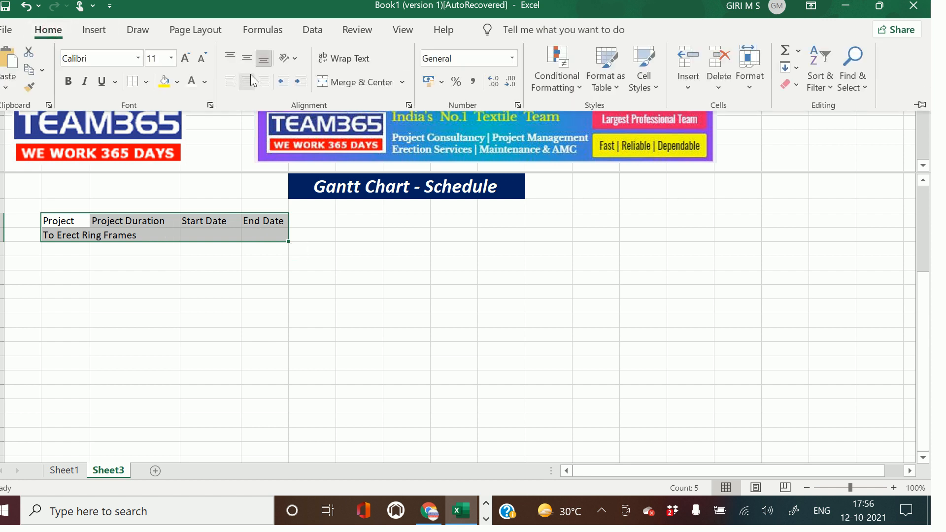
click(252, 81)
click(247, 58)
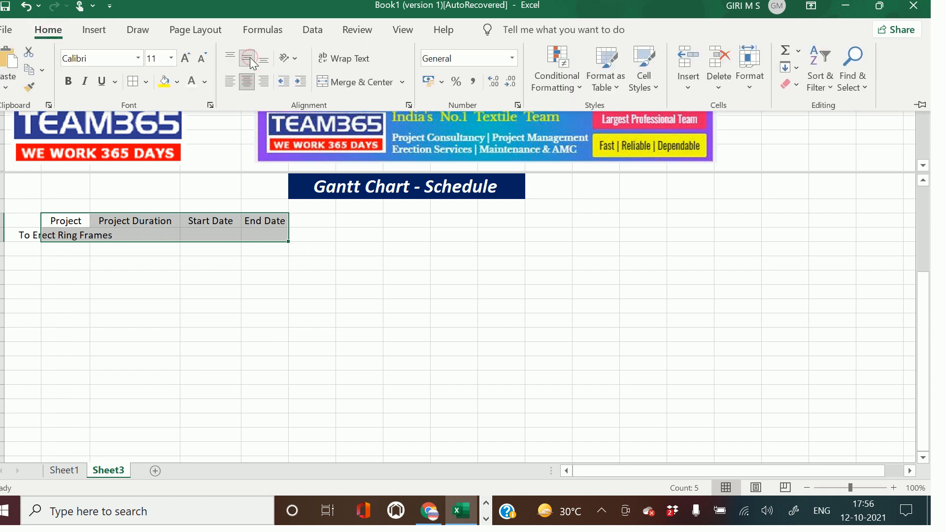
Step: Wrap the text of the "To Erect Ring Frames" cell and widen column B slightly
click(60, 235)
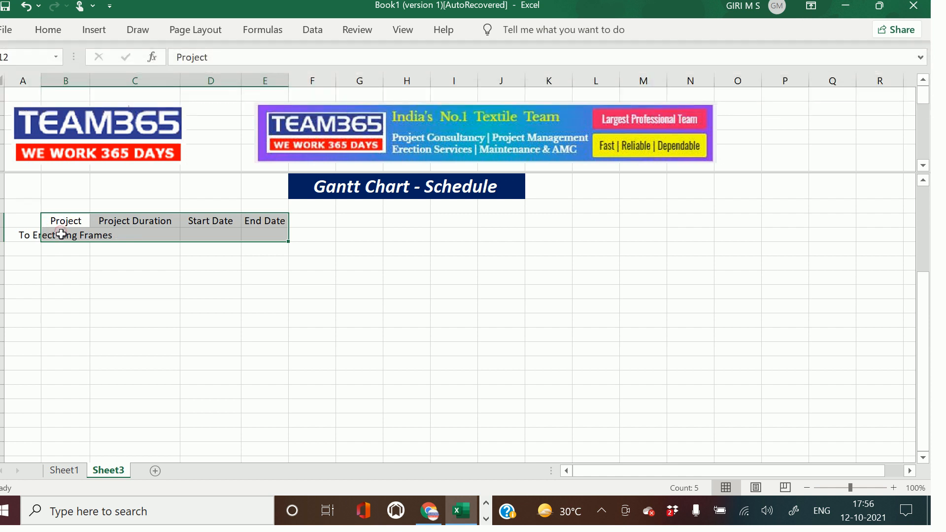
click(60, 235)
click(48, 30)
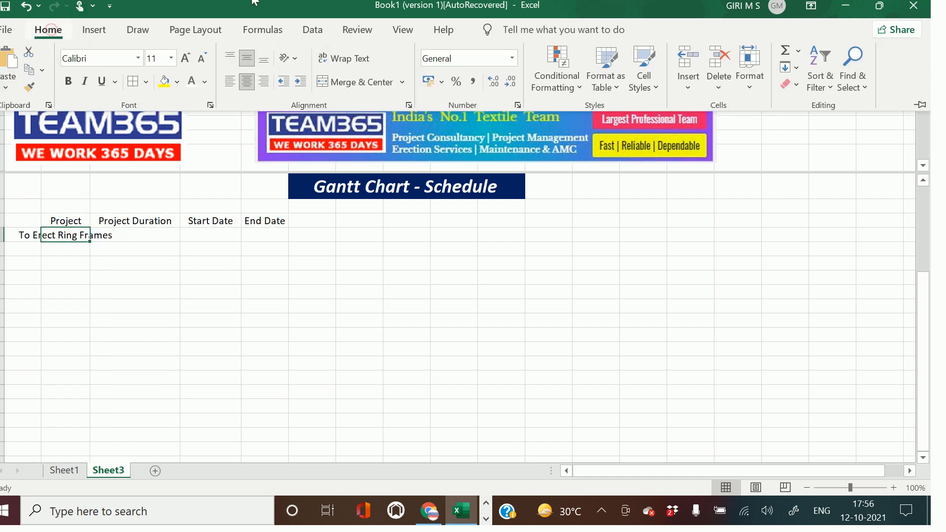
click(362, 56)
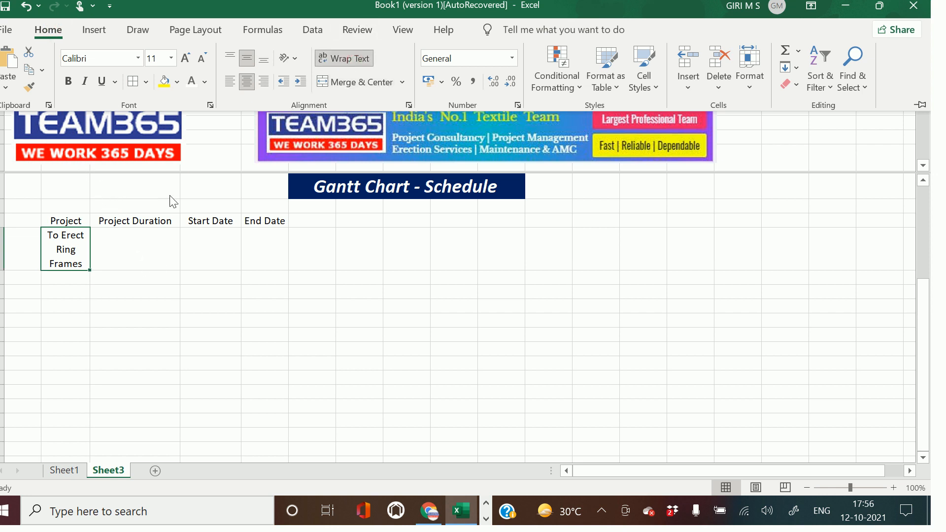
click(185, 193)
mouse_move(90, 81)
mouse_down()
mouse_move(117, 82)
mouse_move(106, 83)
mouse_up()
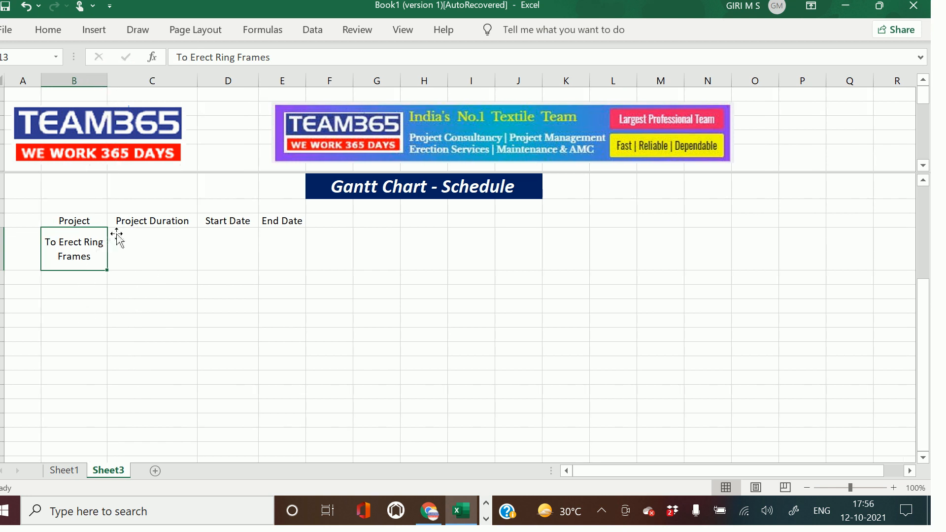
Step: AutoFit the height of the row containing "To Erect Ring Frames"
click(48, 32)
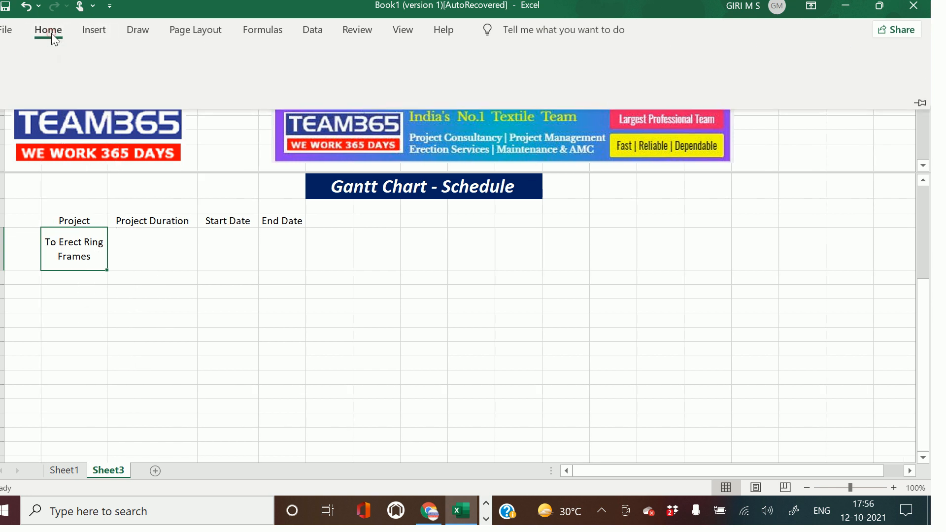
click(761, 67)
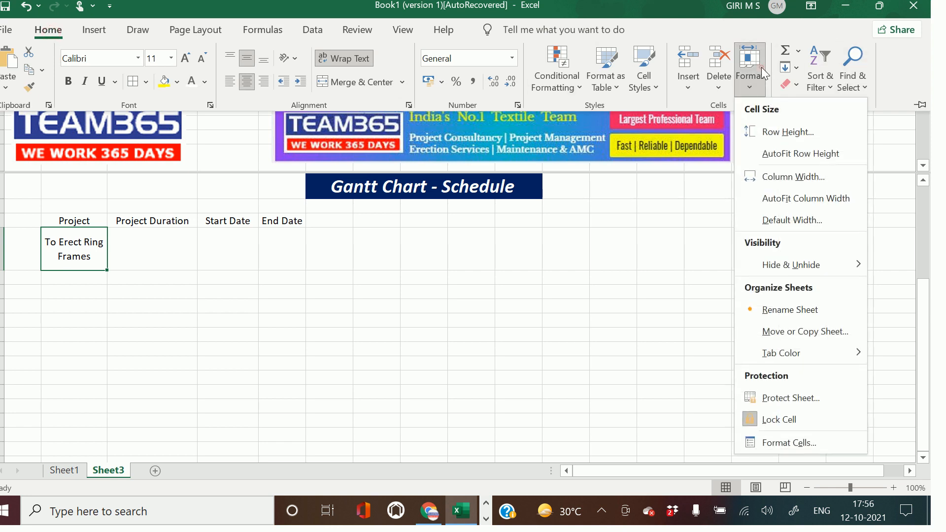
click(775, 158)
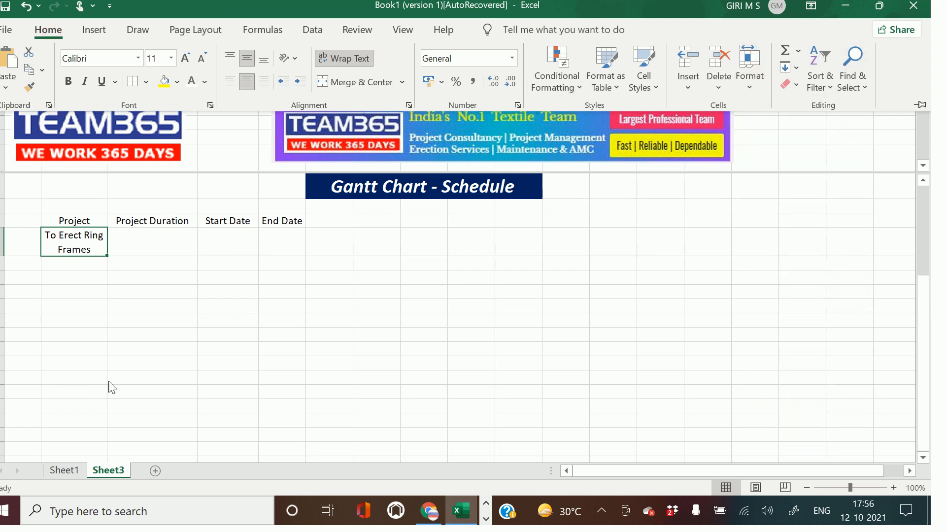
click(146, 367)
Step: Format the header cells B12:E12 in bold at font size 12 with a yellow fill
drag(70, 220, 270, 216)
click(51, 30)
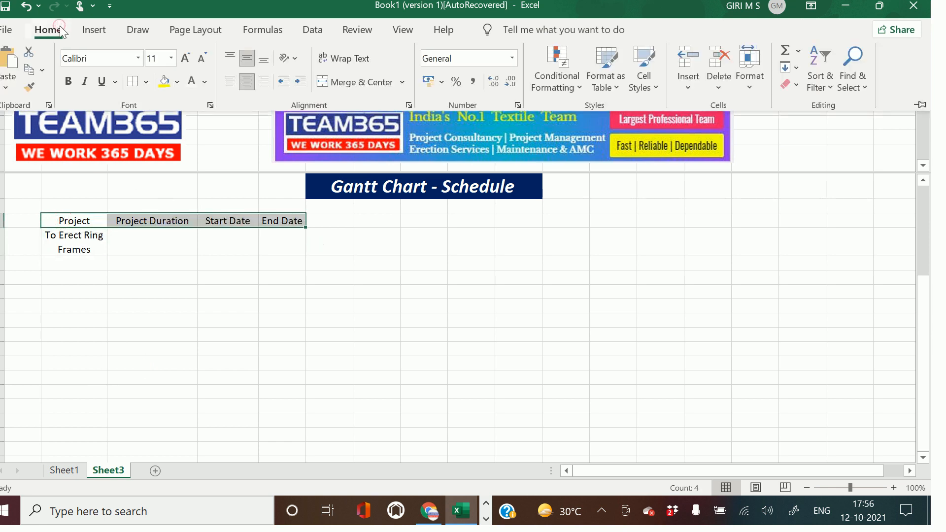
click(68, 82)
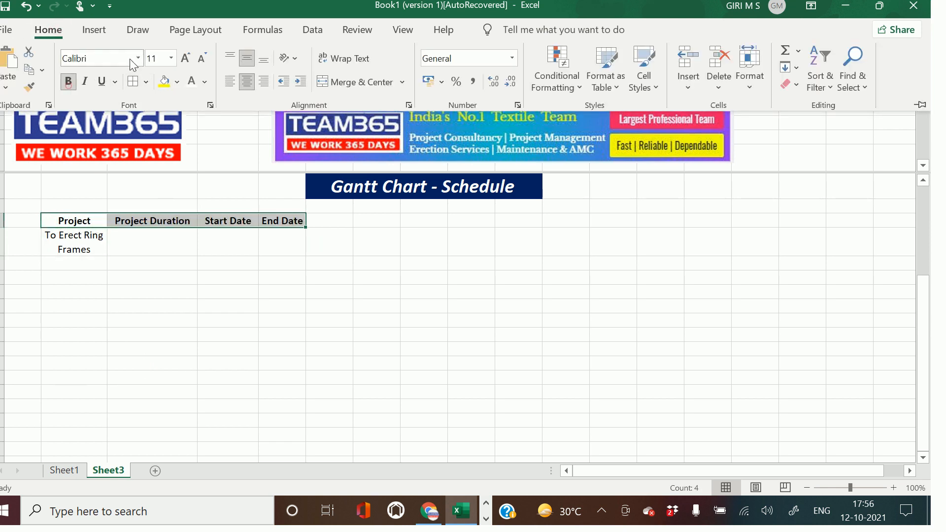
click(185, 57)
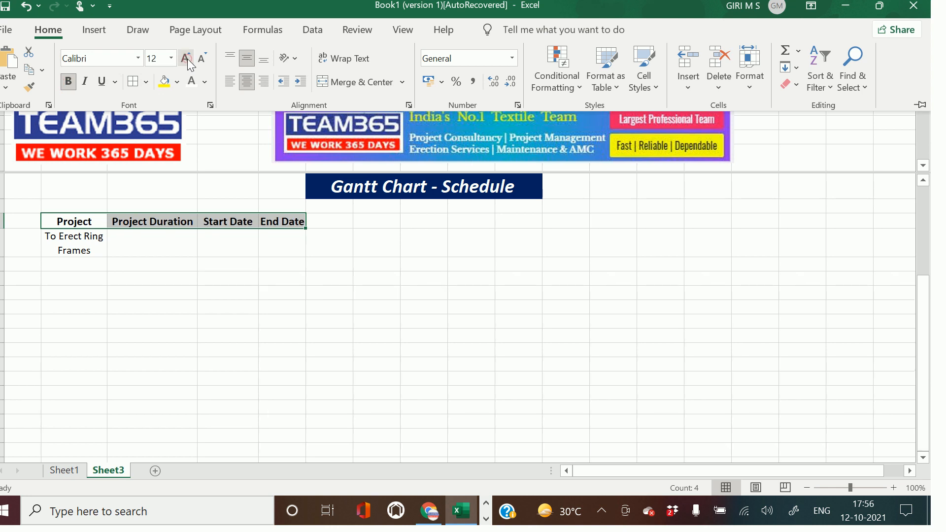
click(165, 83)
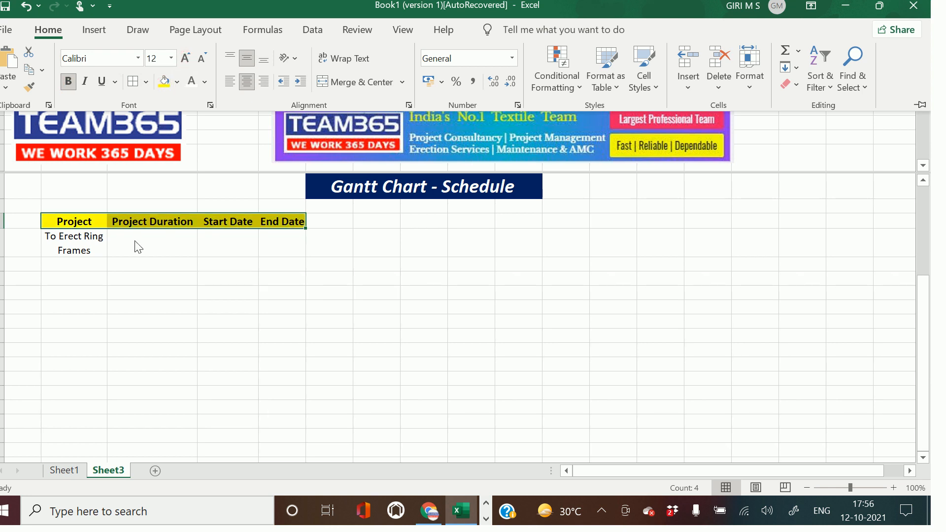
Step: Apply borders to all cells of the project row B13:E13
click(76, 250)
drag(74, 246, 265, 238)
click(47, 30)
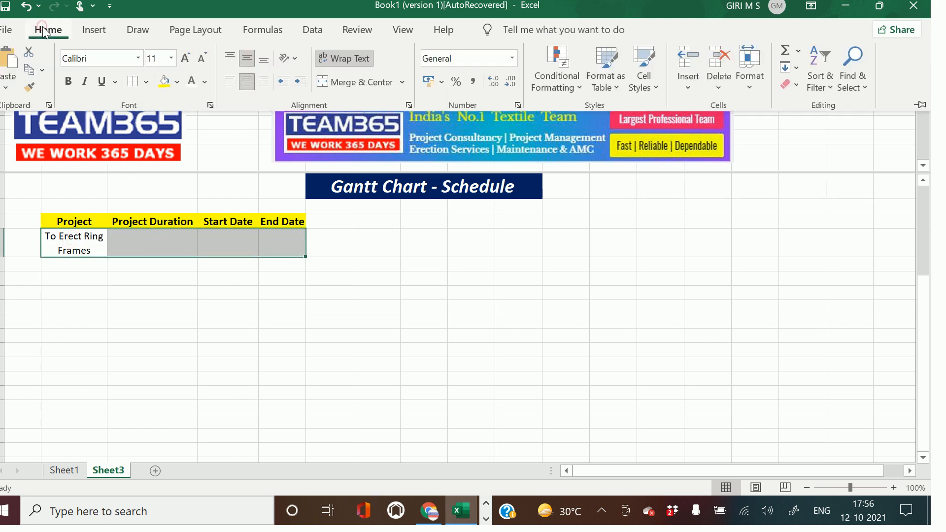
click(132, 81)
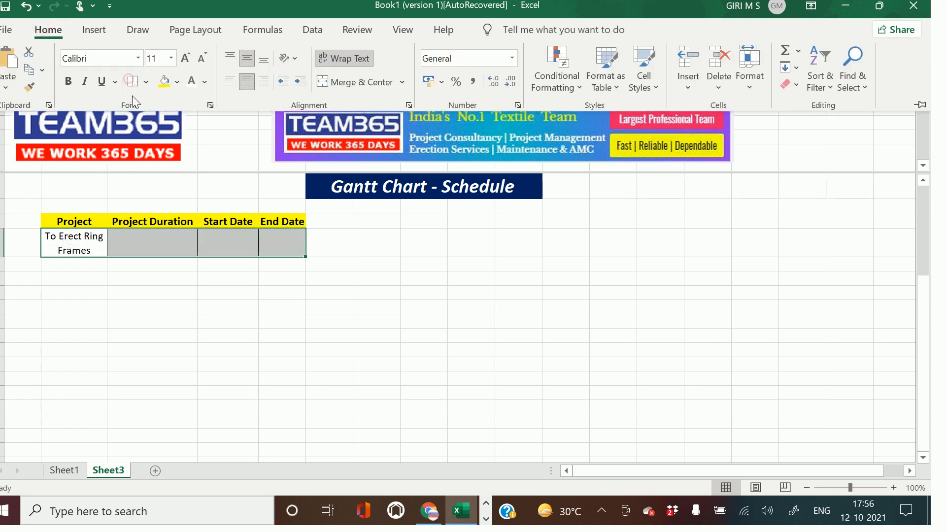
click(194, 295)
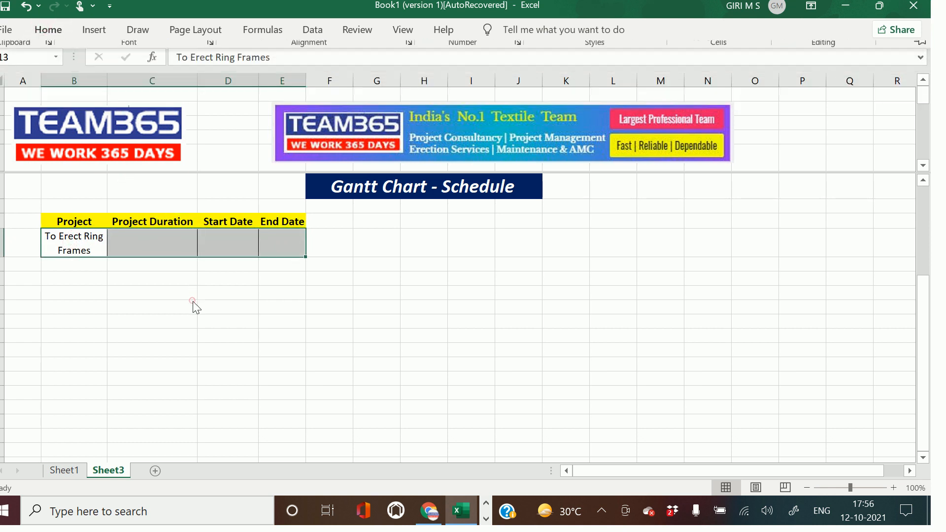
Step: Apply borders to all the project table header cells B12:E12
click(80, 217)
drag(80, 216, 292, 220)
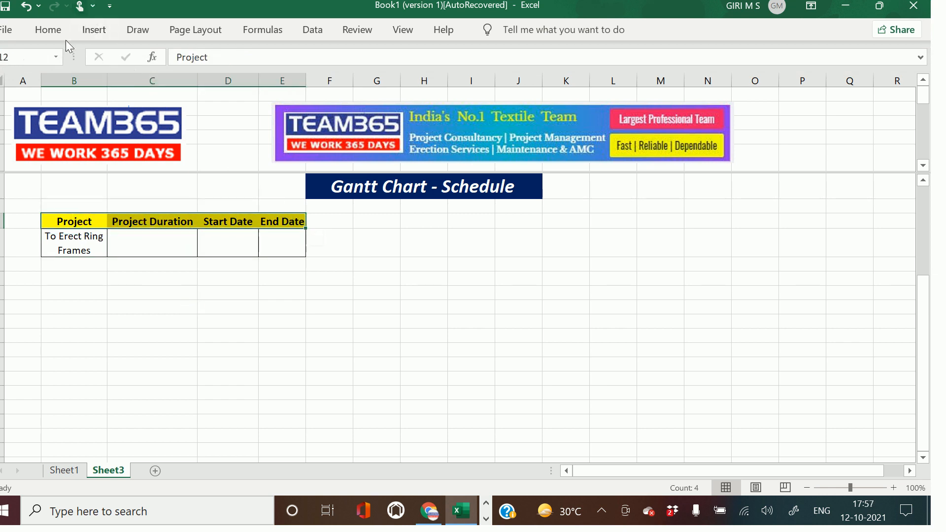
click(96, 33)
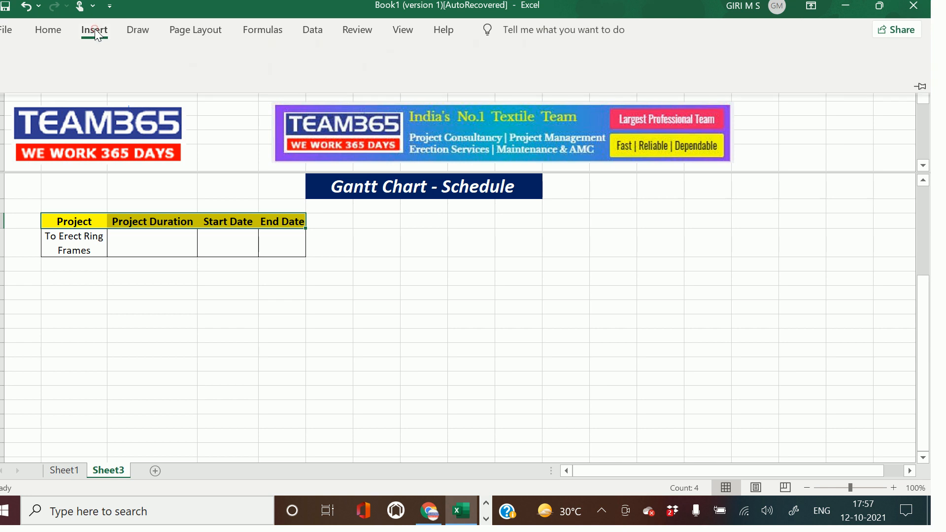
click(49, 31)
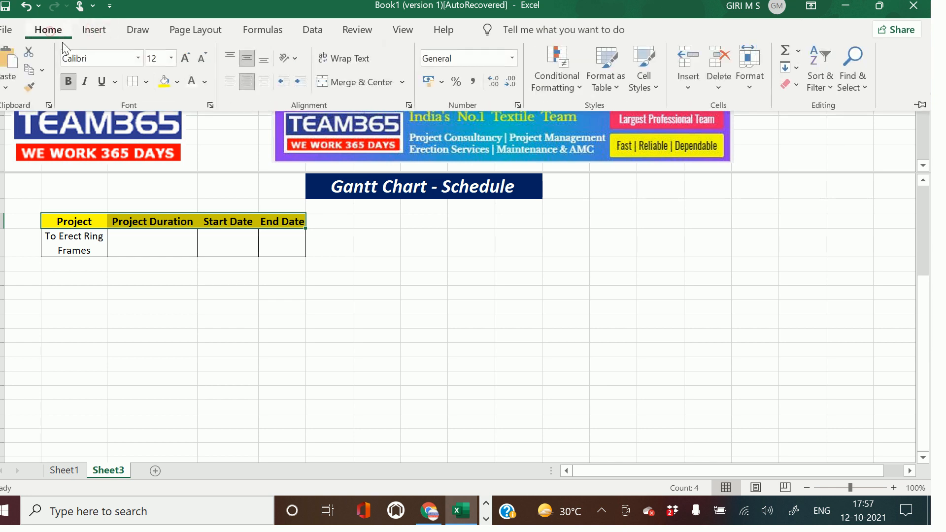
click(146, 81)
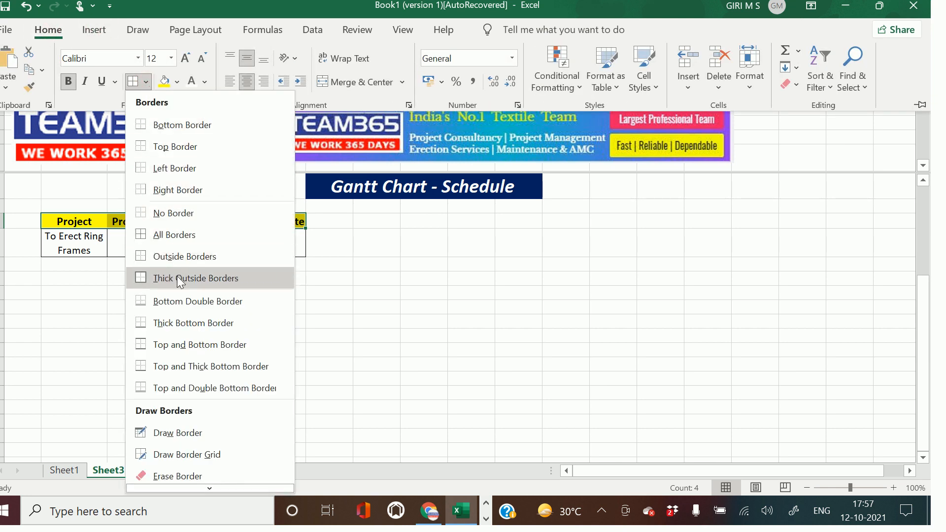
click(174, 235)
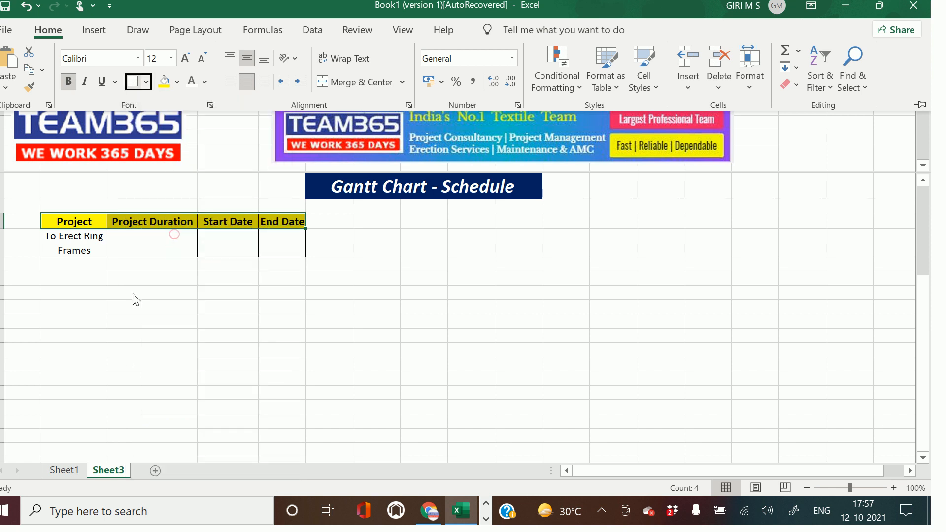
click(153, 324)
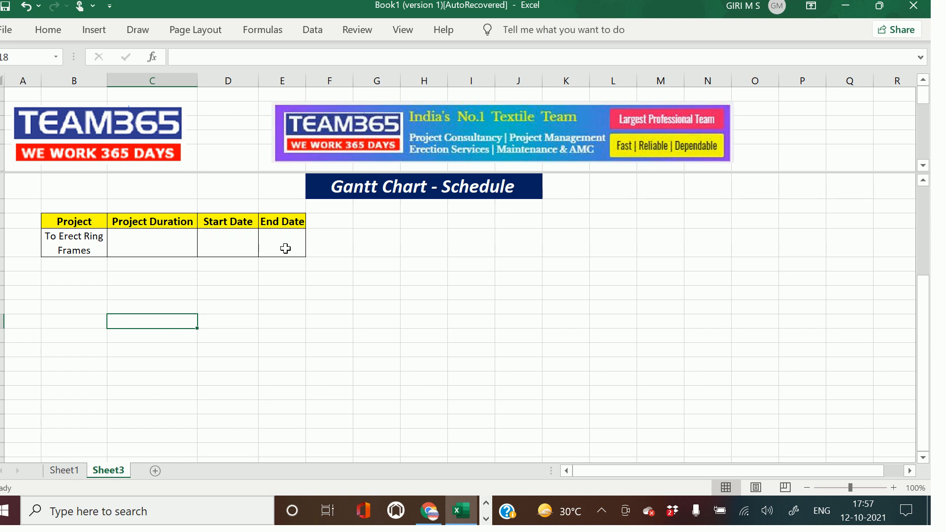
Step: Enter the task table headers Task, Task Duration, Start Date and End Date in cells B15:E15
click(75, 288)
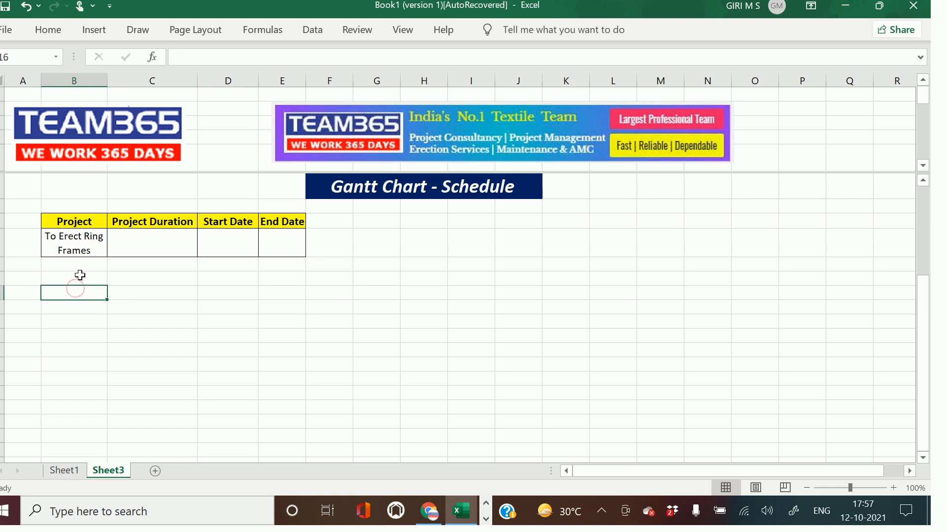
click(79, 276)
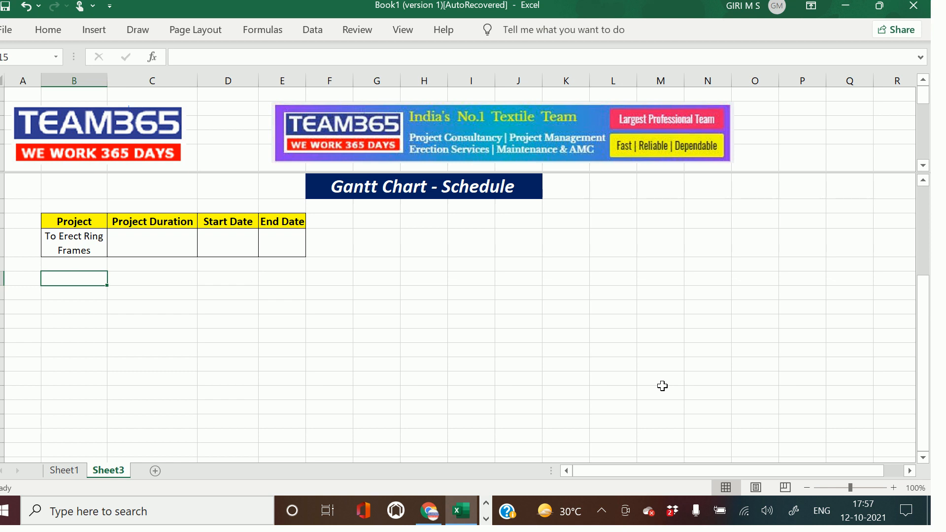
text(T)
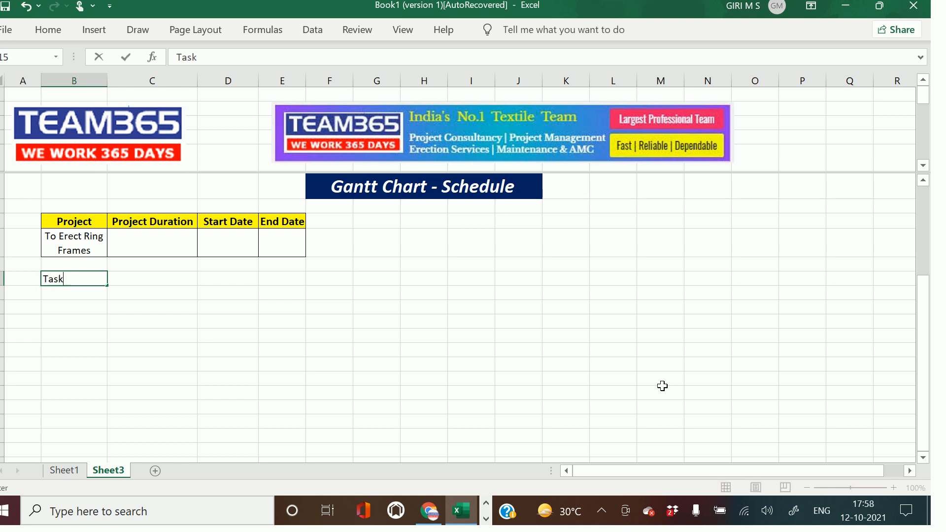
text(ask)
key(Tab)
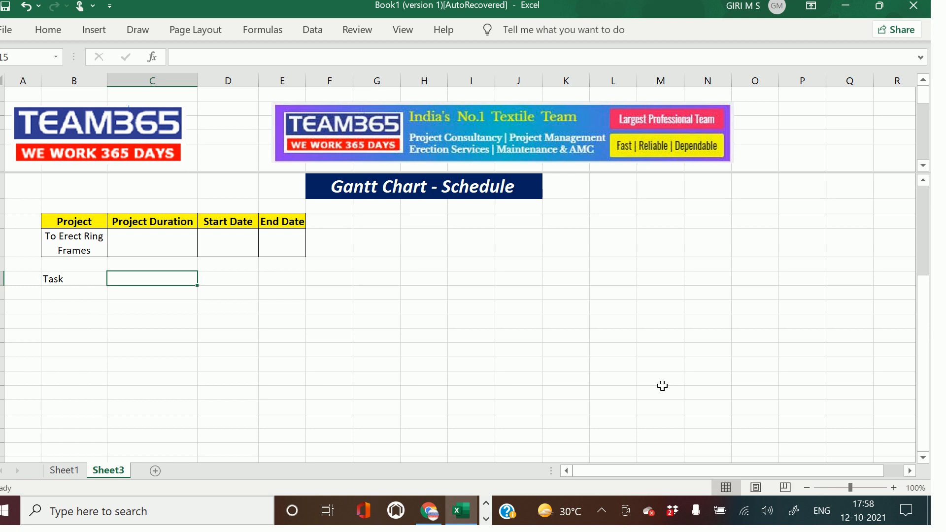
text(T)
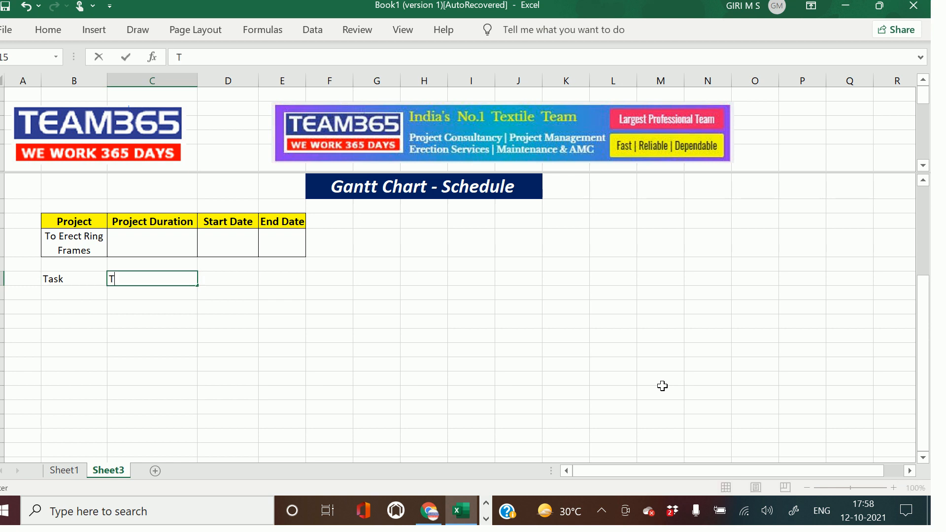
text(ask Duration)
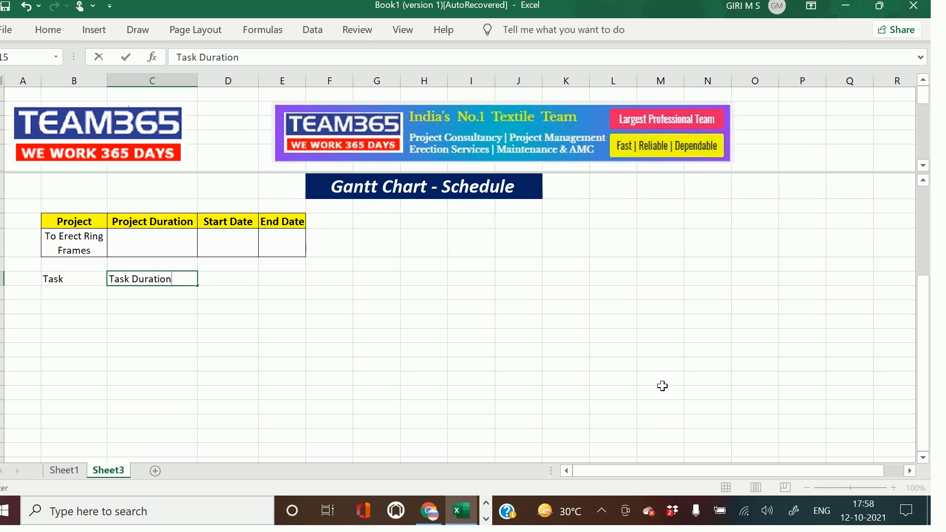
key(Tab)
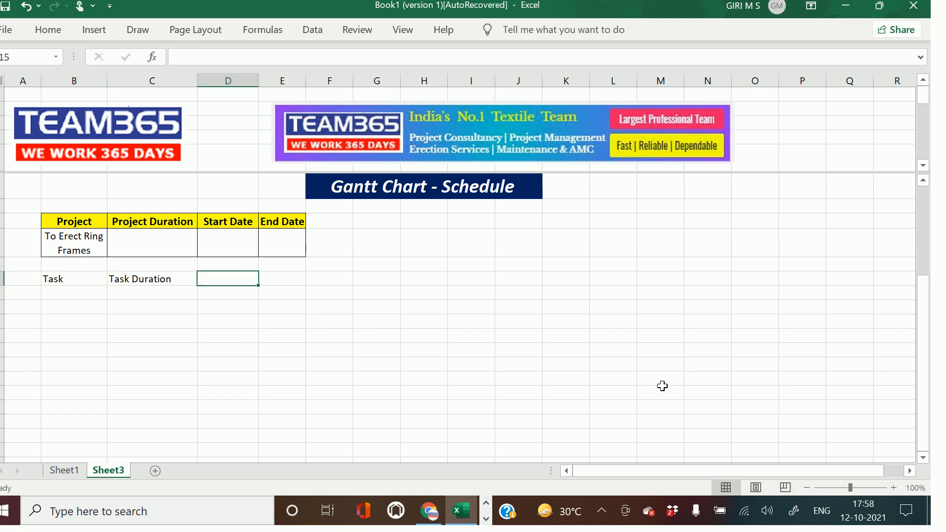
text(Start Date)
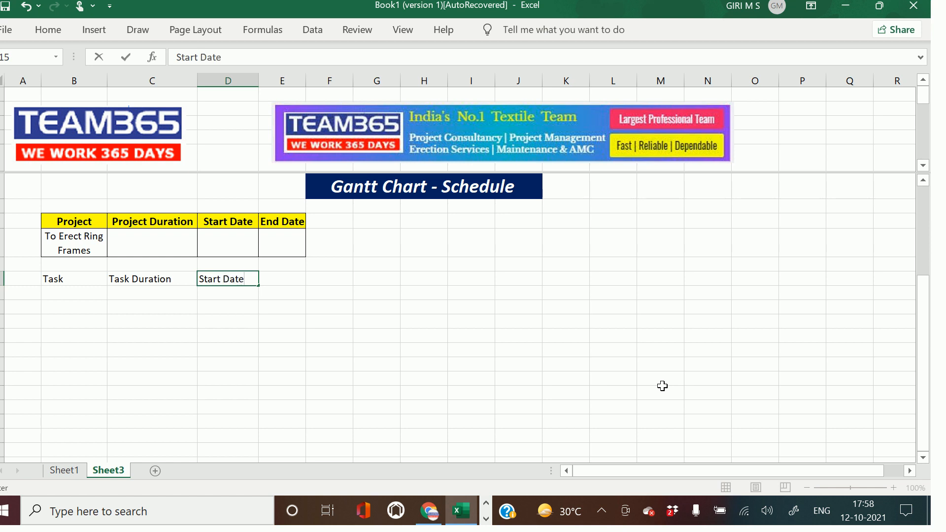
key(Tab)
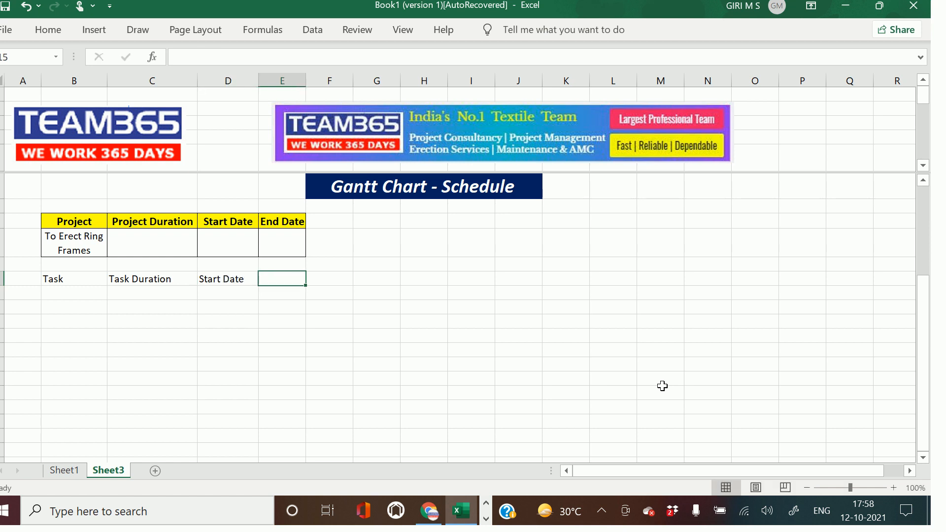
text(End Date)
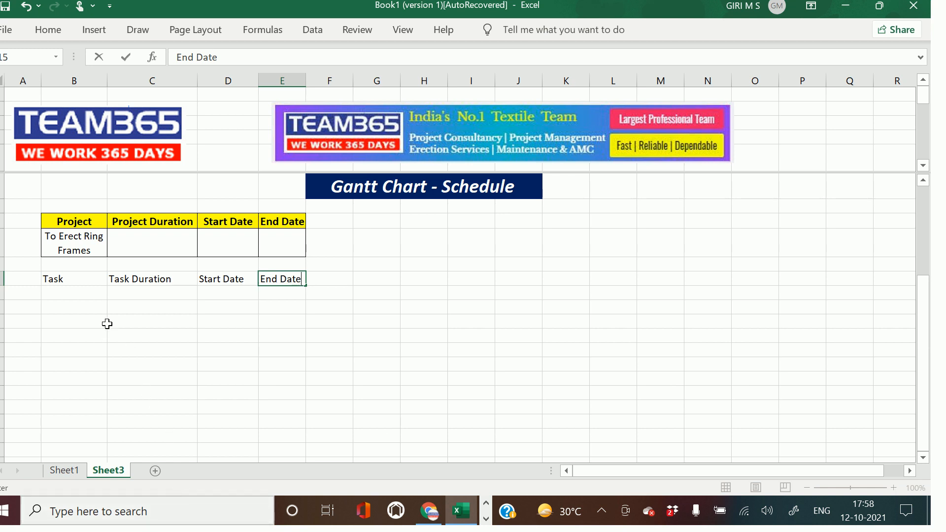
Step: Format the task headers B15:E15 in bold at font size 12 with a dark blue fill and white text
drag(78, 279, 304, 283)
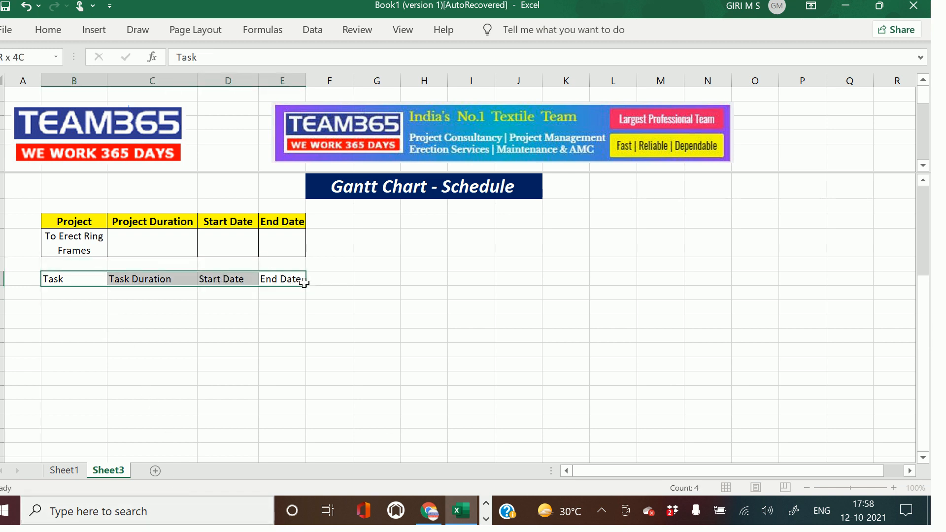
click(51, 27)
click(68, 81)
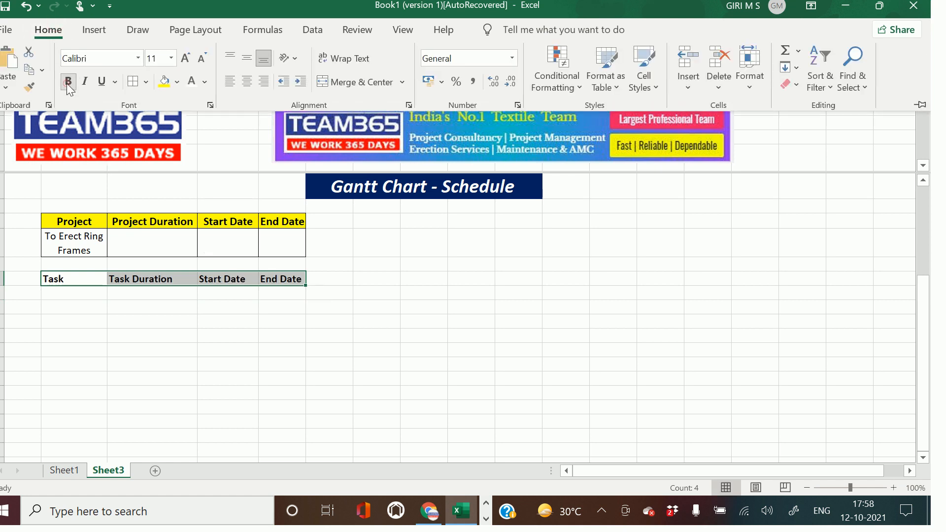
click(187, 59)
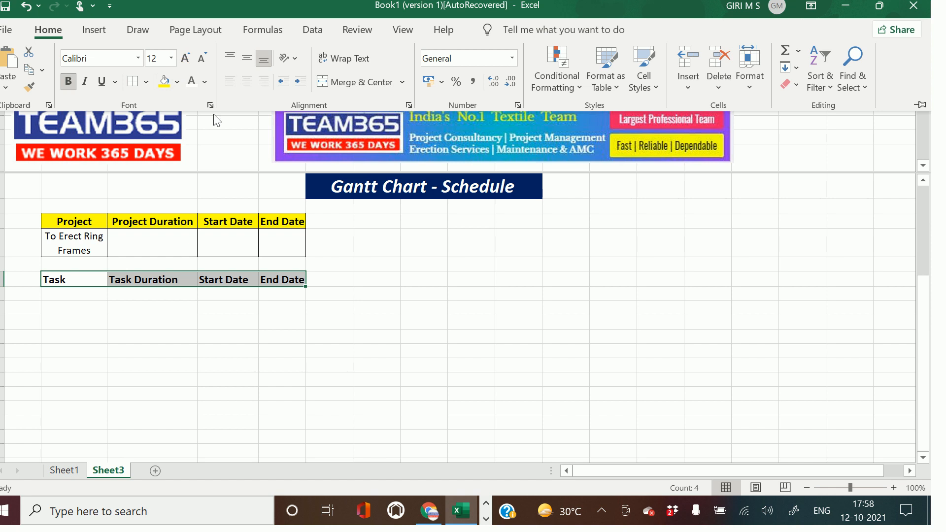
click(176, 82)
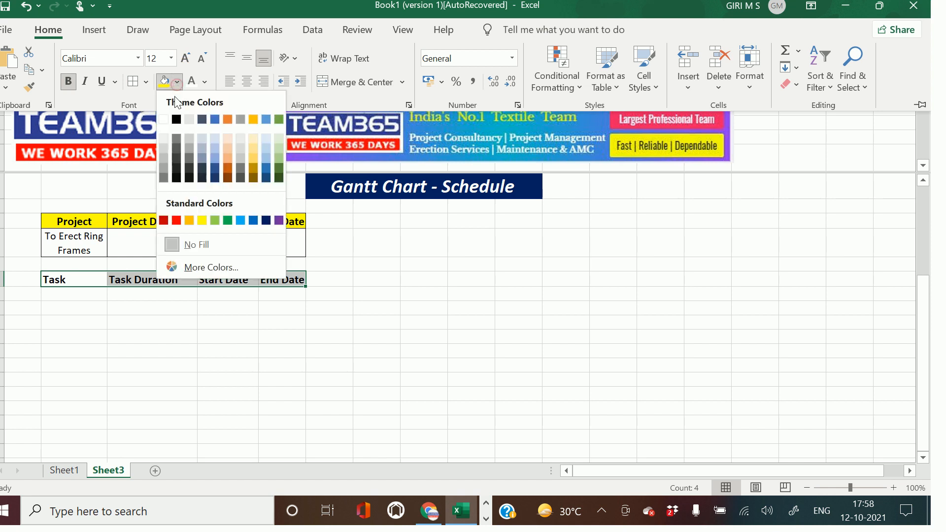
click(266, 220)
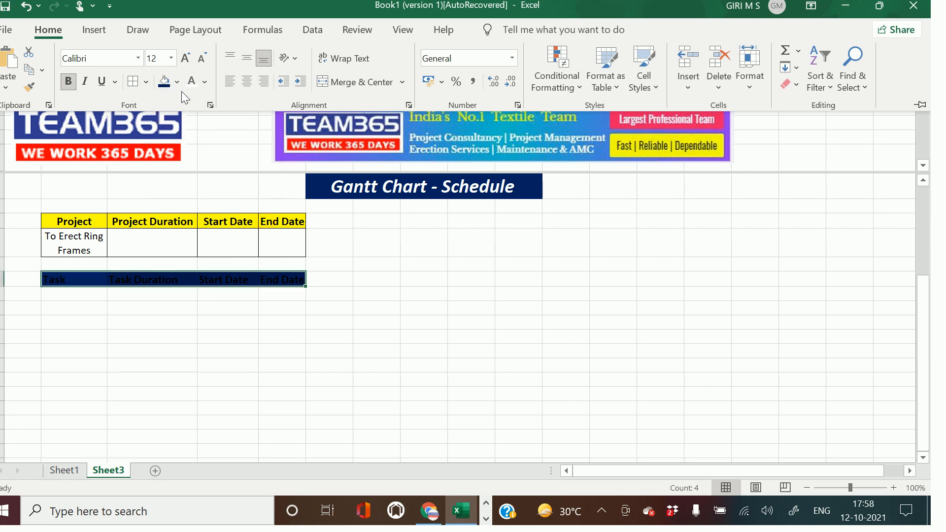
click(196, 84)
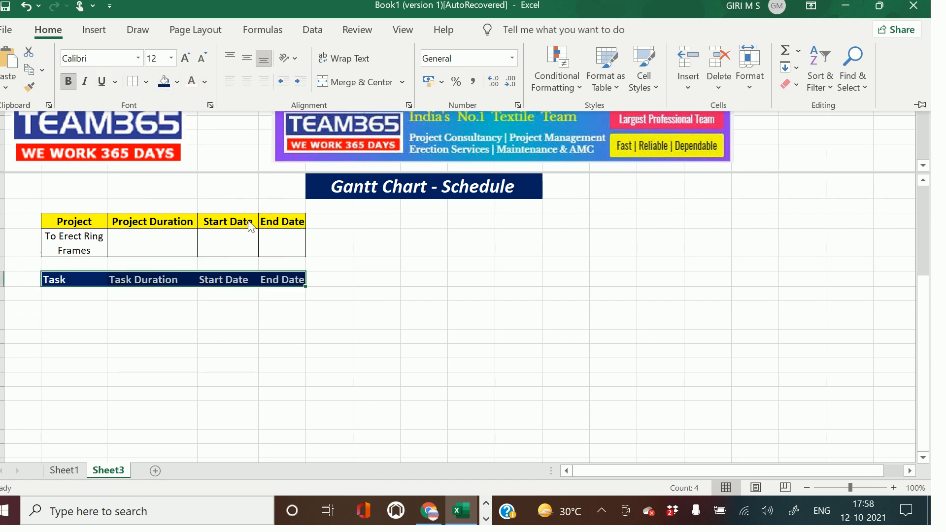
Step: Center the task headers vertically and horizontally, and widen column E slightly
click(246, 58)
click(247, 82)
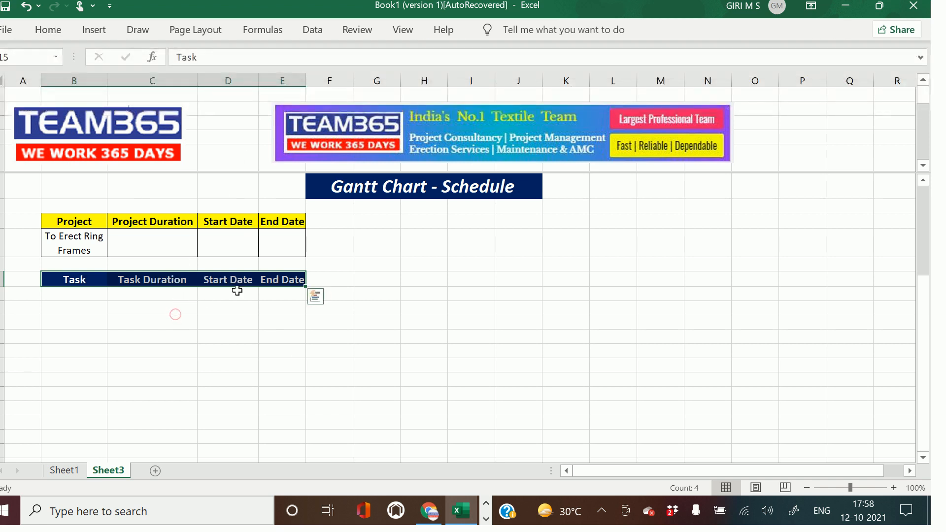
click(291, 365)
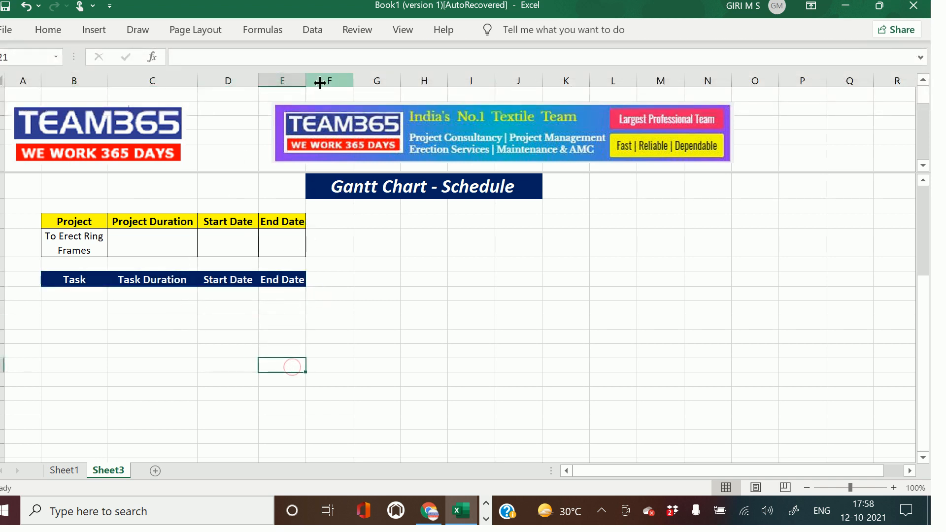
drag(305, 83, 311, 82)
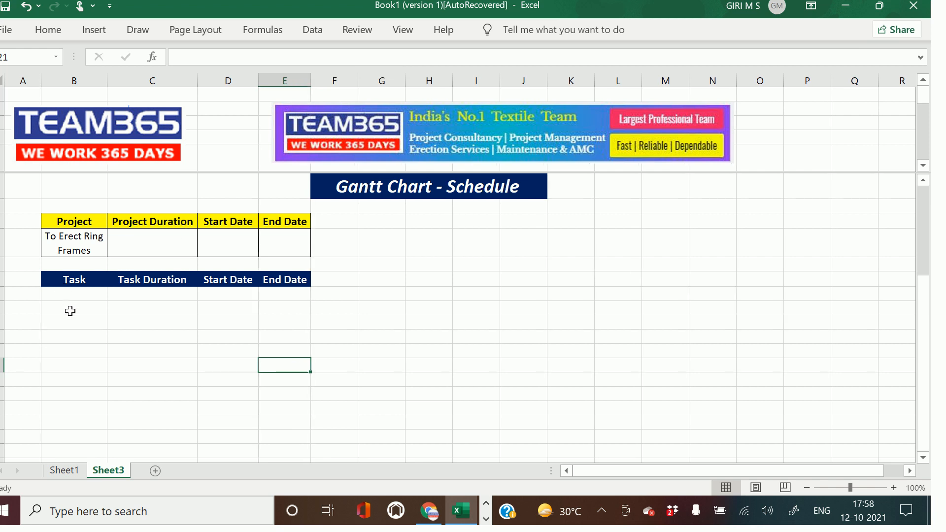
Step: Enter RF 1 in cell B17 and fill the series down to RF 6 in B22
click(73, 308)
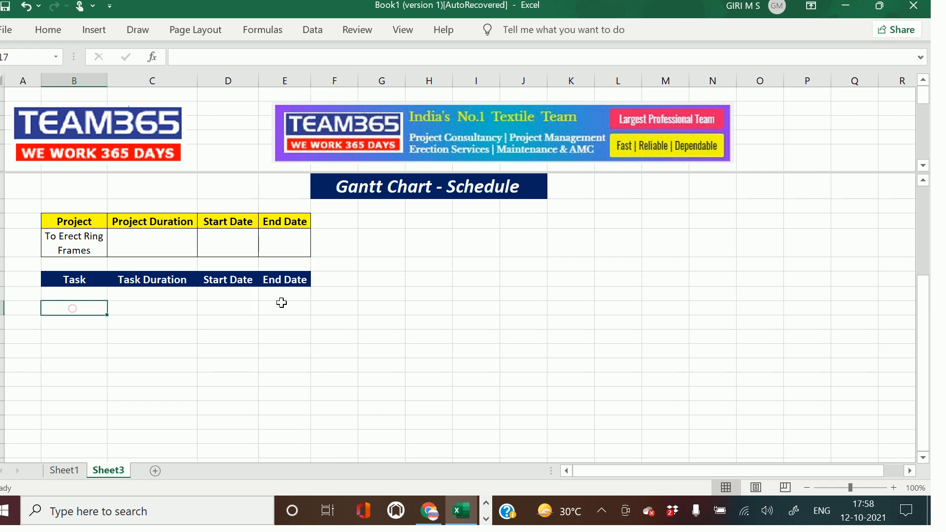
text(RF 1)
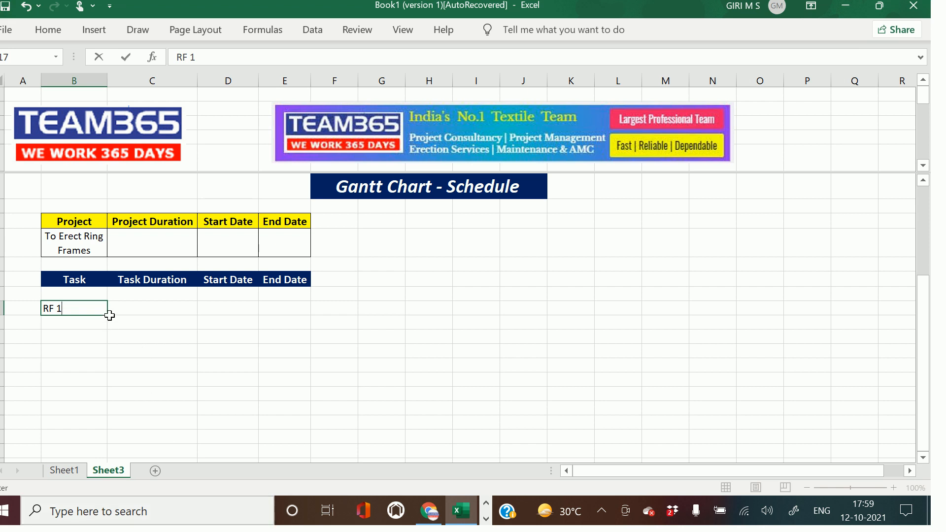
drag(111, 316, 107, 387)
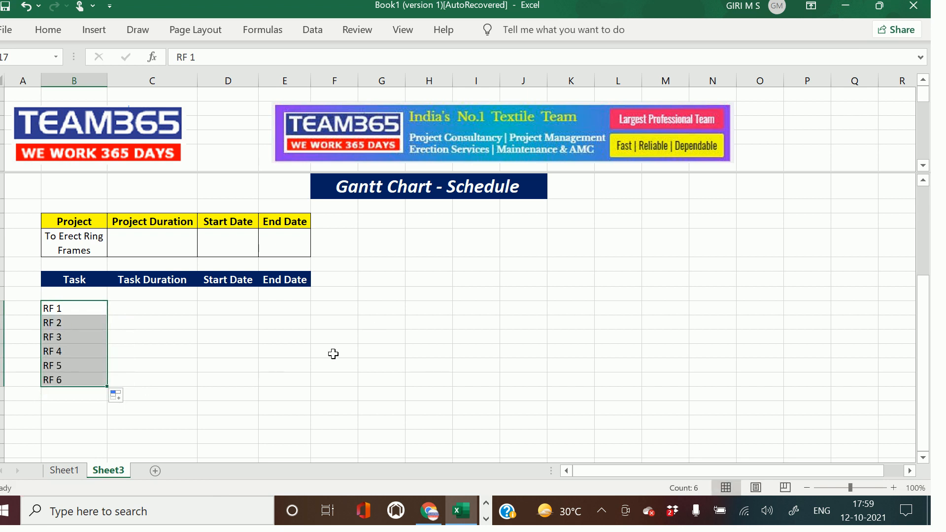
click(244, 412)
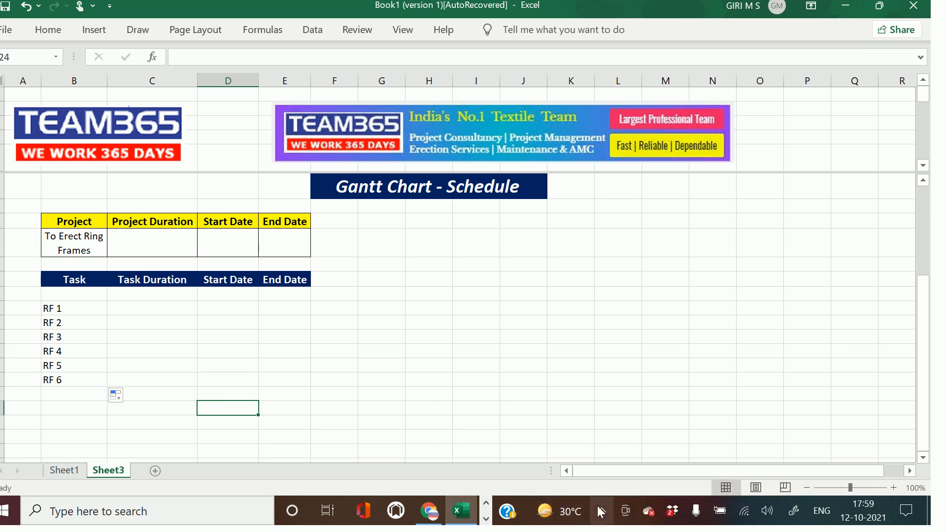
click(600, 511)
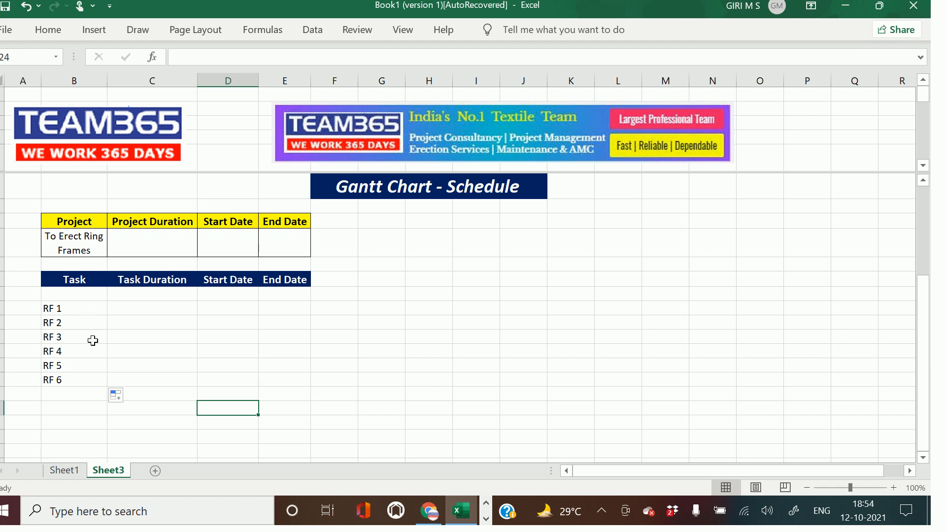
Step: Enter a task duration of 5 for RF 1 in cell C17 and copy it down through RF 6
click(159, 310)
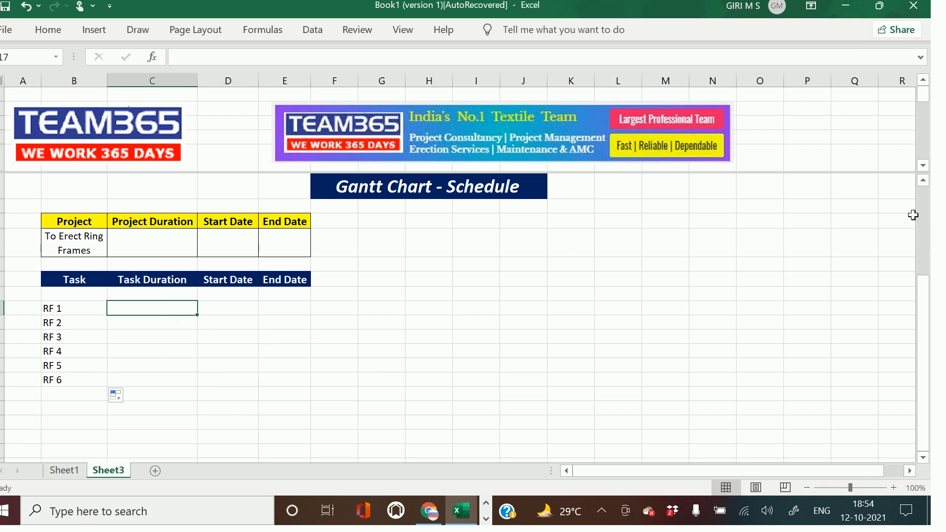
text(5)
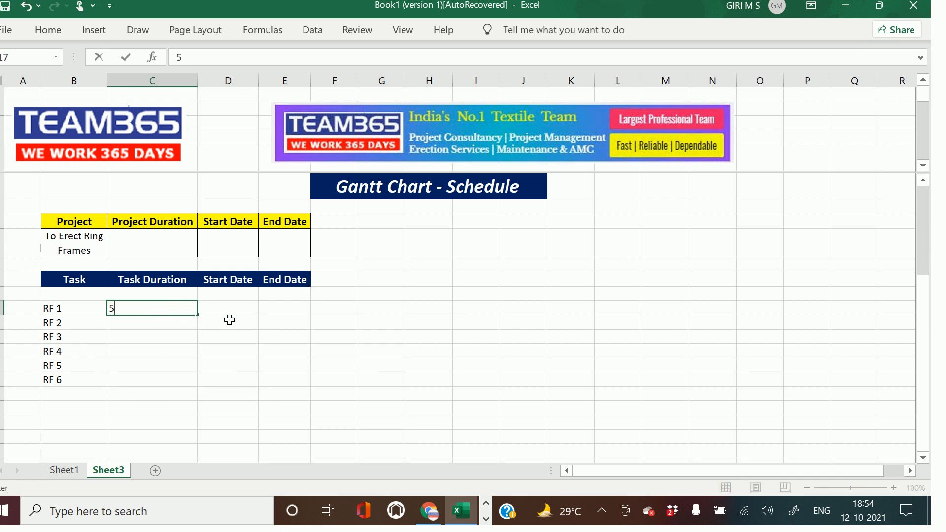
click(174, 323)
click(181, 307)
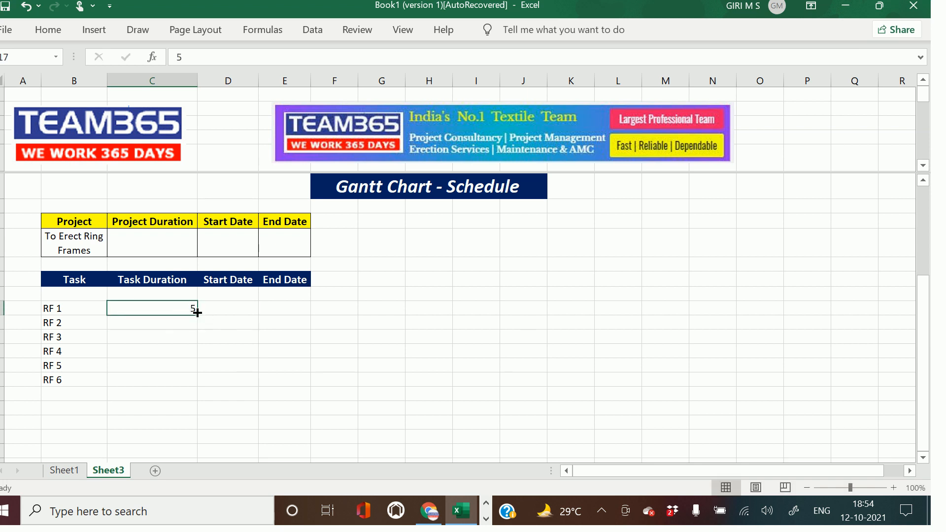
drag(197, 318, 199, 382)
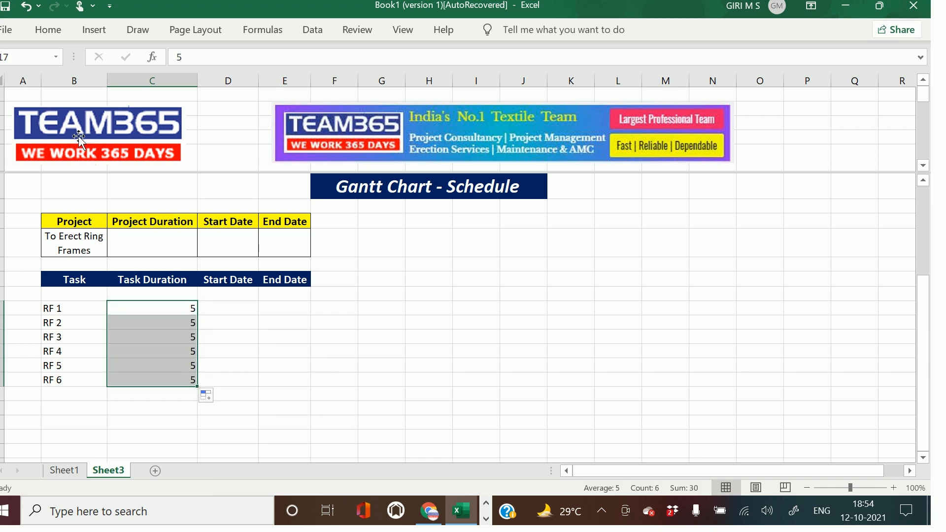
click(245, 309)
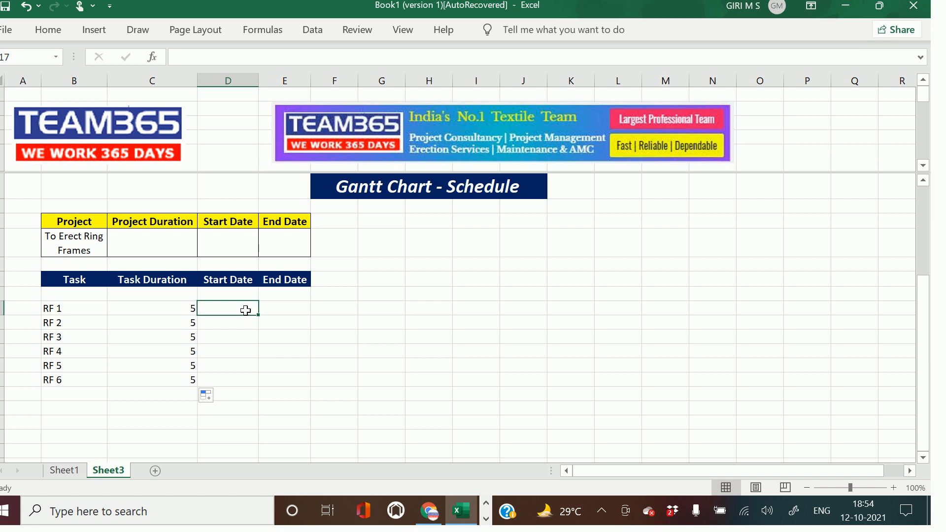
Step: Enter 1 jan as the RF 1 start date in D17 and calculate its end date in E17 with =D17+C17
text(1 jan)
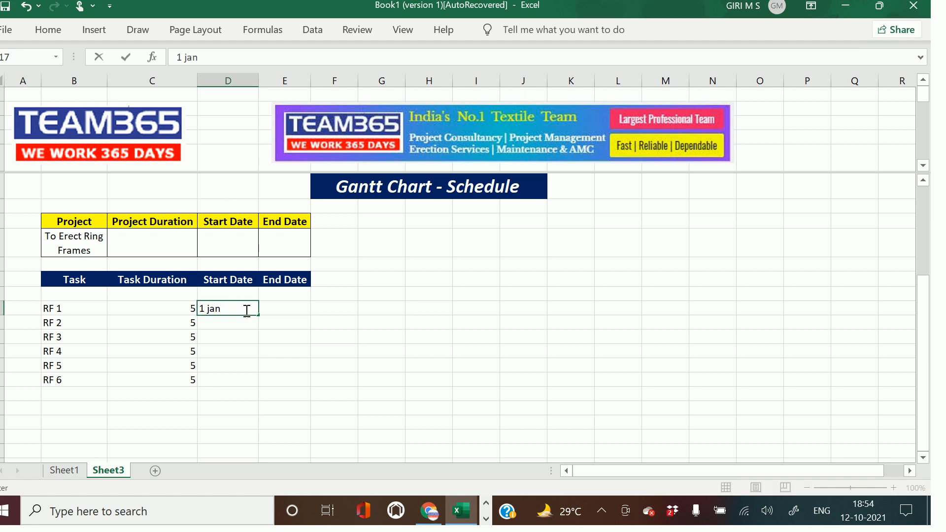
key(Return)
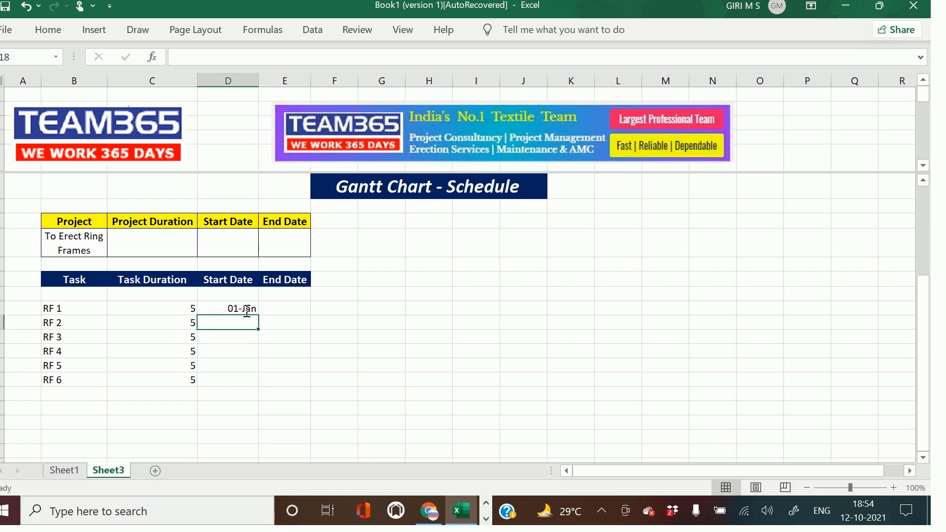
click(291, 309)
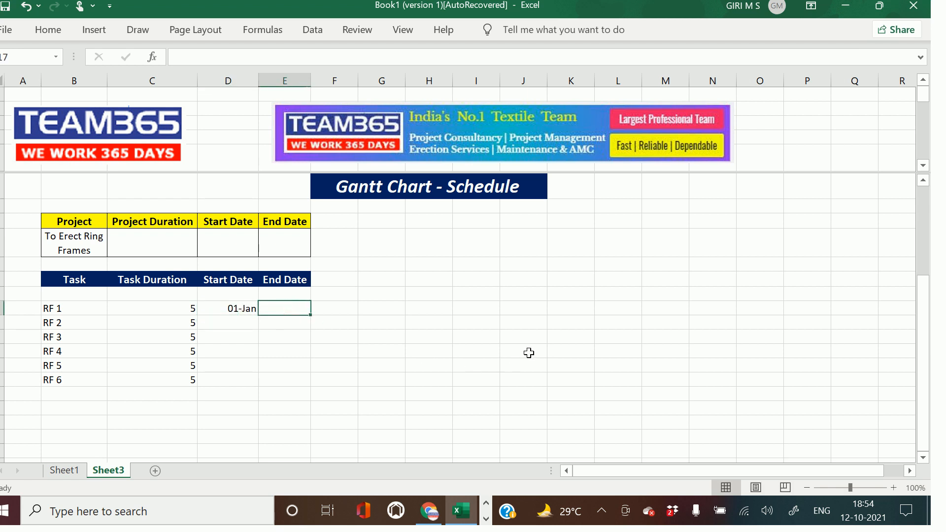
text(=)
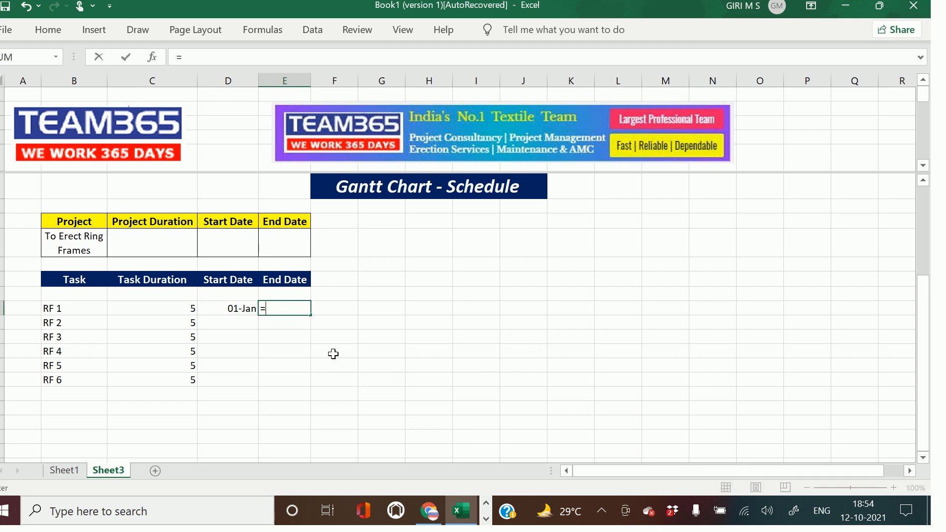
click(247, 310)
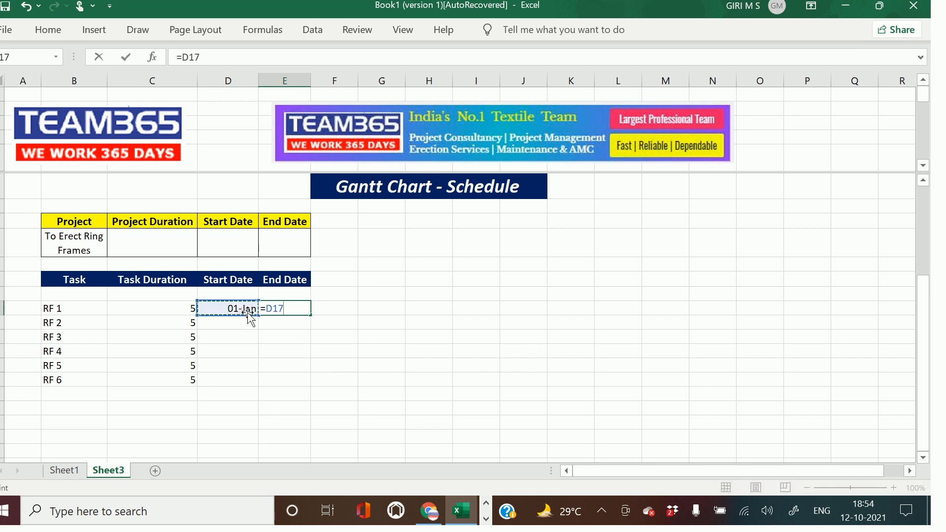
text(+)
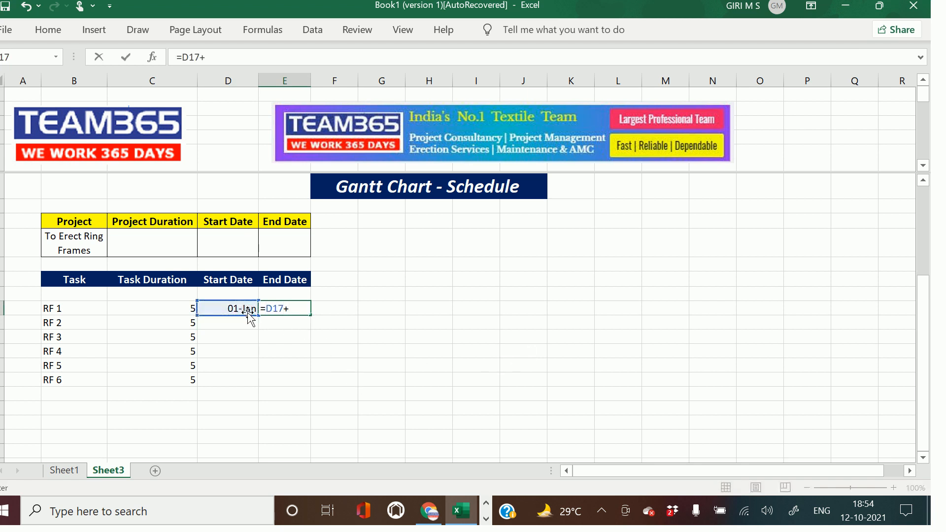
click(154, 307)
key(Return)
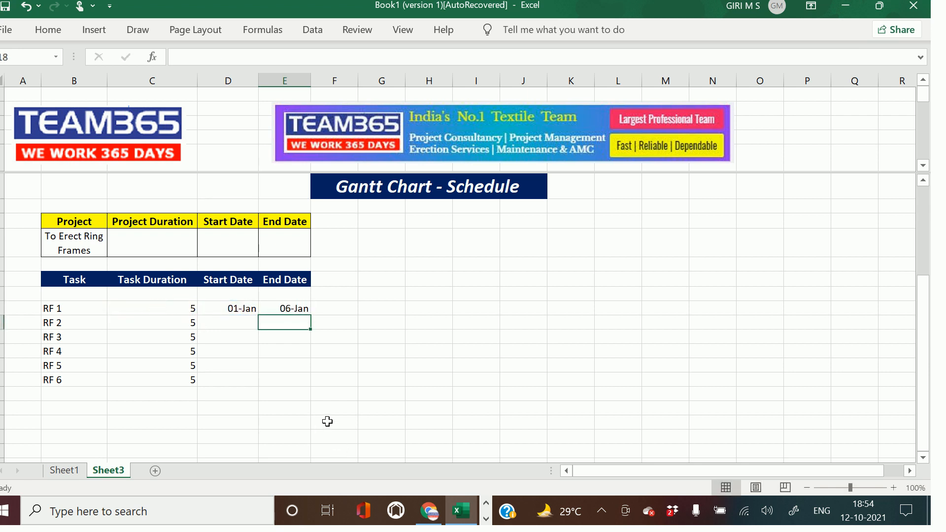
Step: Change the RF 1 end date formula in E17 to =(D17+C17)-1
click(285, 309)
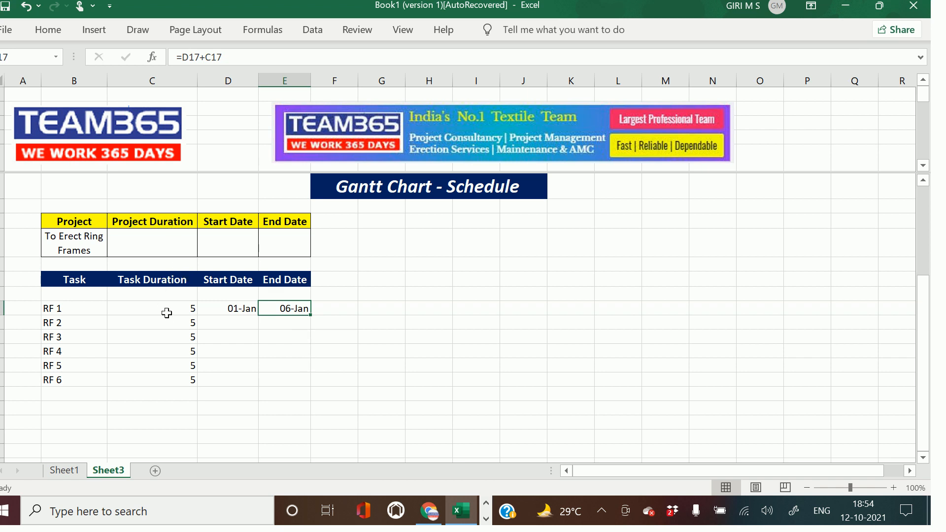
click(183, 56)
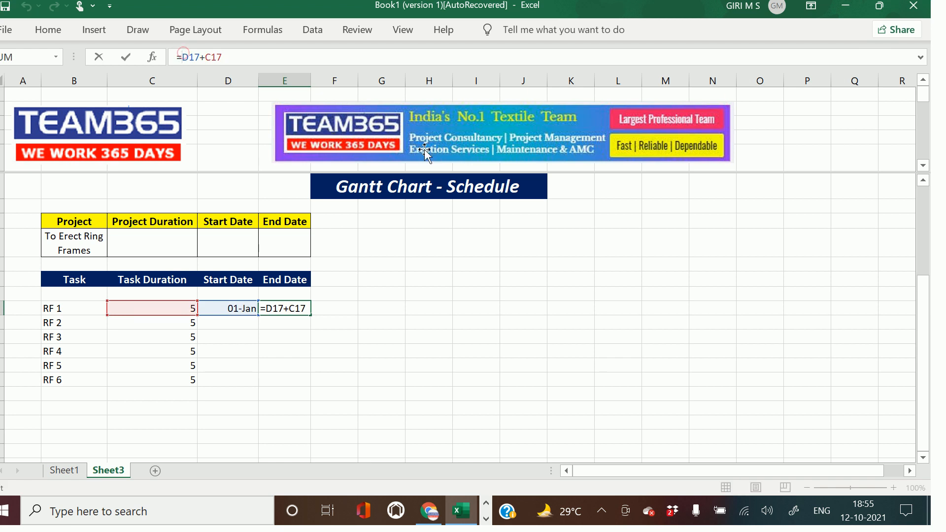
text(()
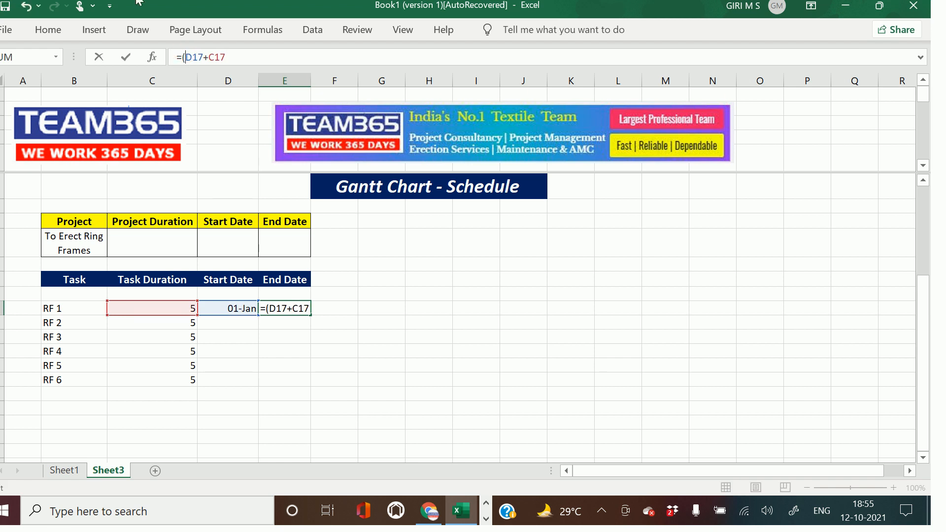
click(238, 56)
text()-1)
key(Return)
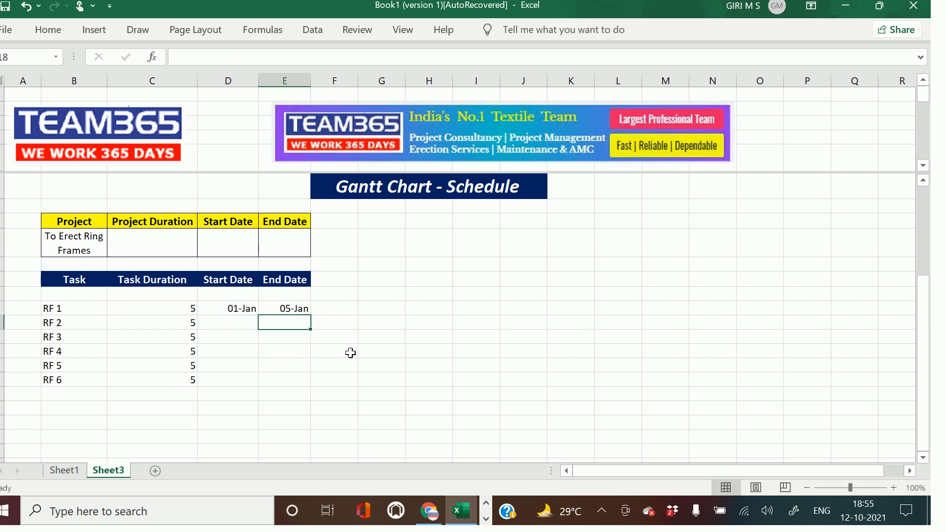
Step: Calculate the RF 2 start date in D18 with the formula =E17+1
click(236, 322)
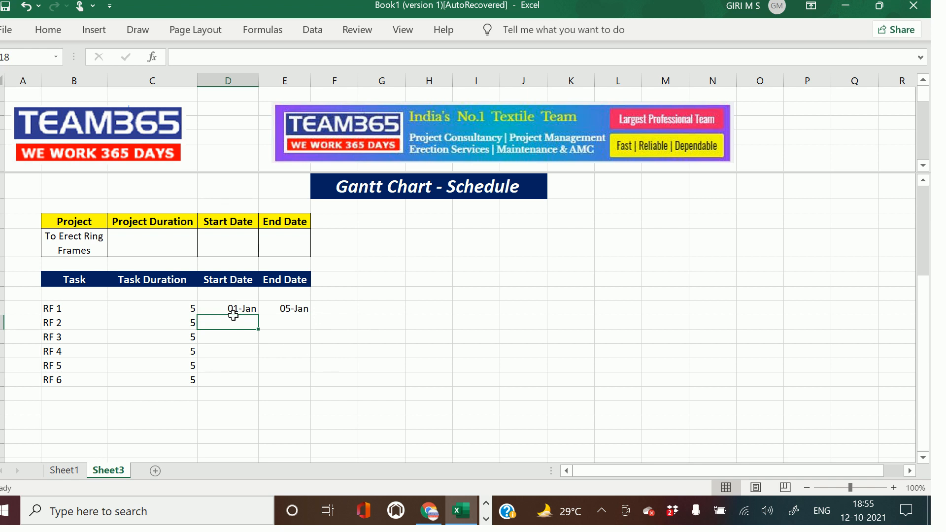
text(=)
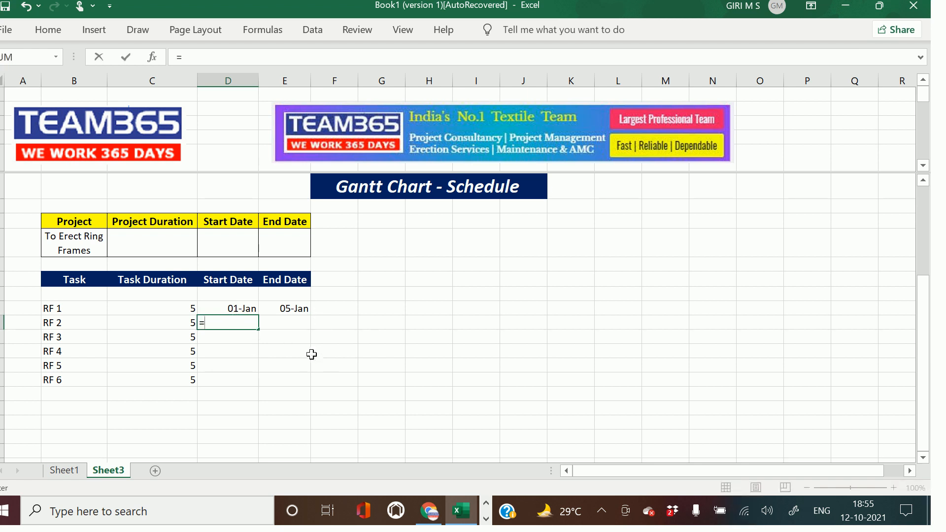
click(299, 306)
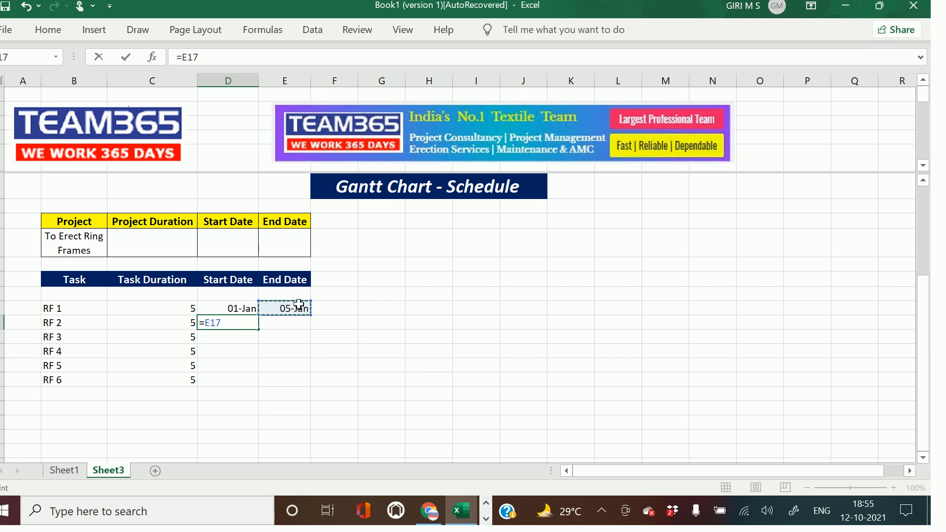
text(+1)
key(Return)
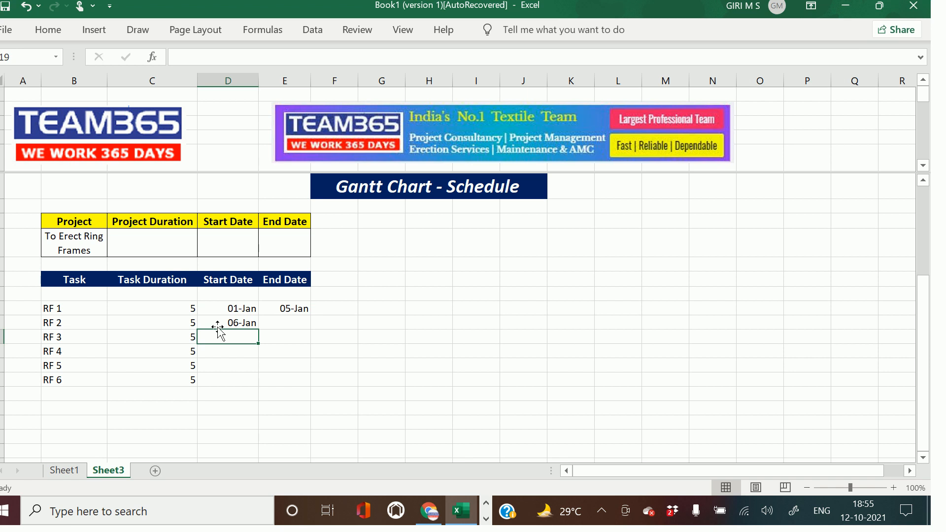
Step: Copy the end date formula from E17 into E18, and fill the RF 2 start and end dates down through RF 6
click(282, 324)
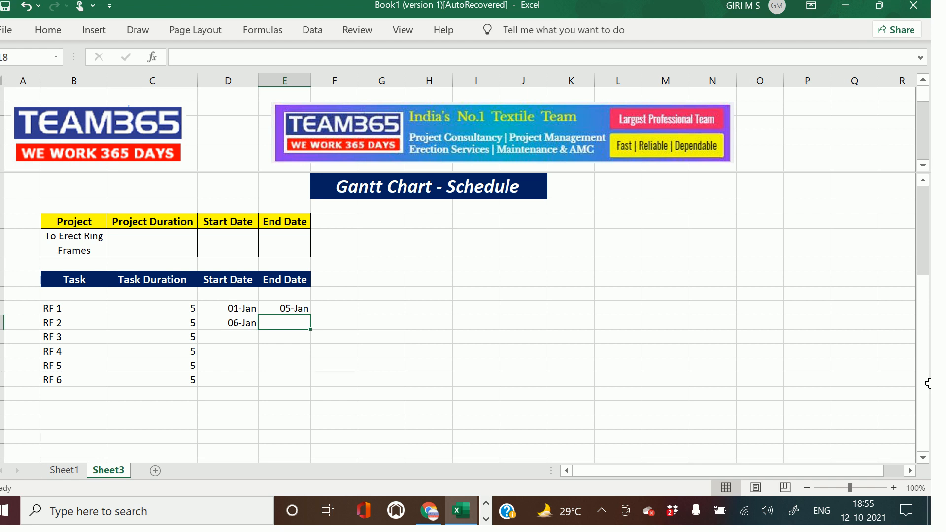
key(ctrl+d)
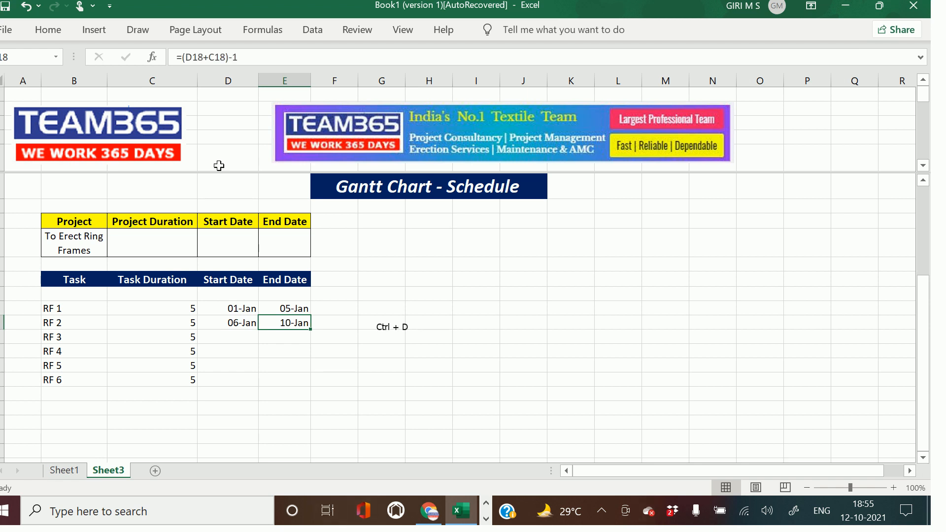
drag(231, 321, 266, 323)
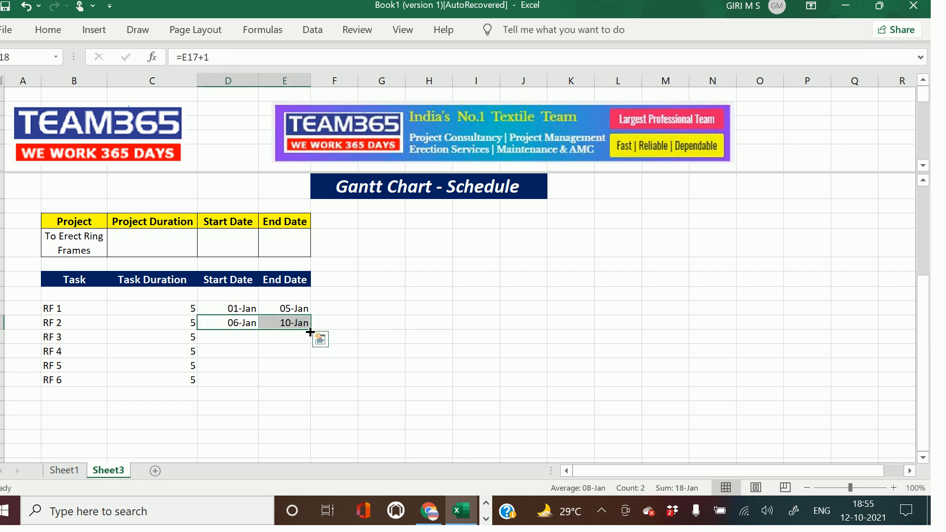
drag(314, 328, 312, 387)
click(423, 392)
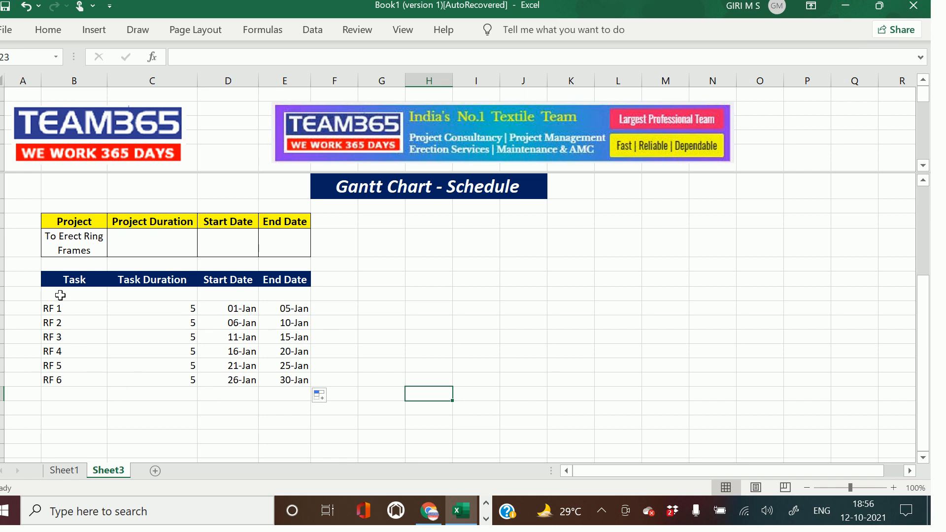
Step: Center the task rows B17:E22 horizontally and vertically and apply borders to all their cells
drag(54, 309, 280, 386)
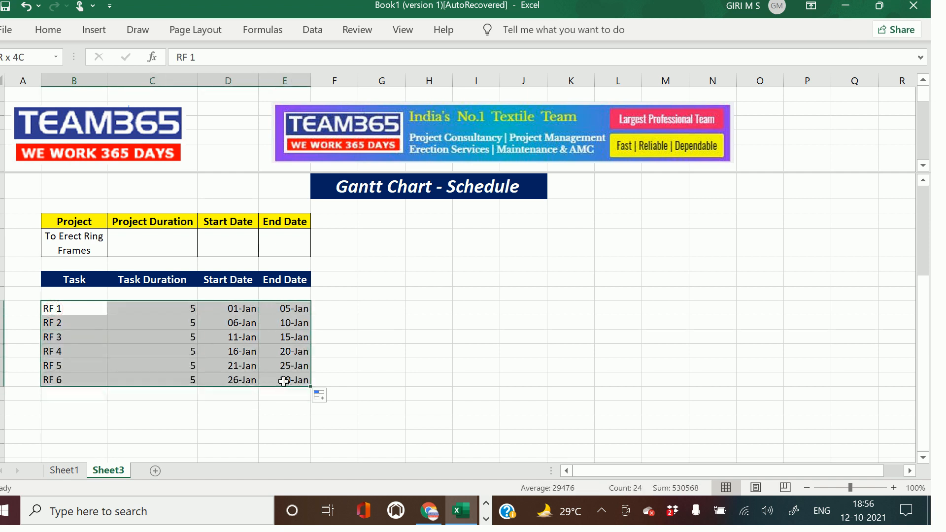
click(56, 32)
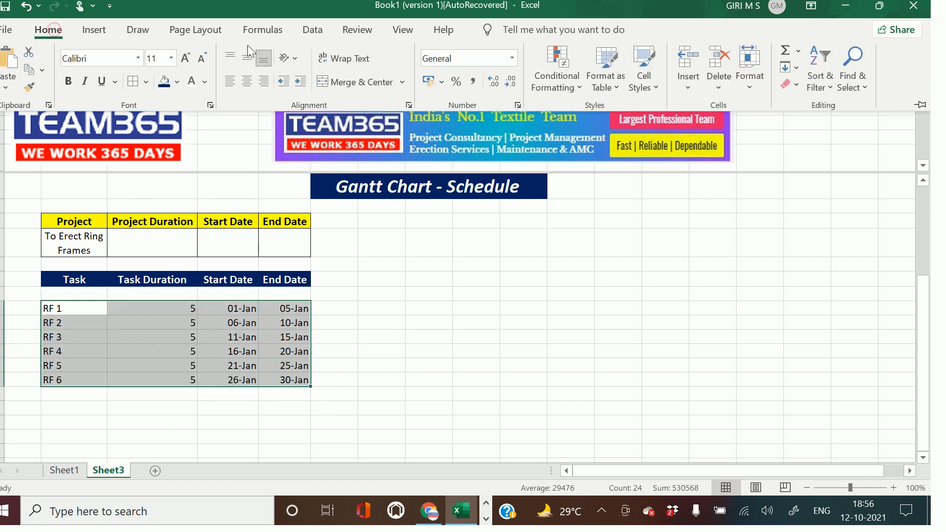
click(246, 84)
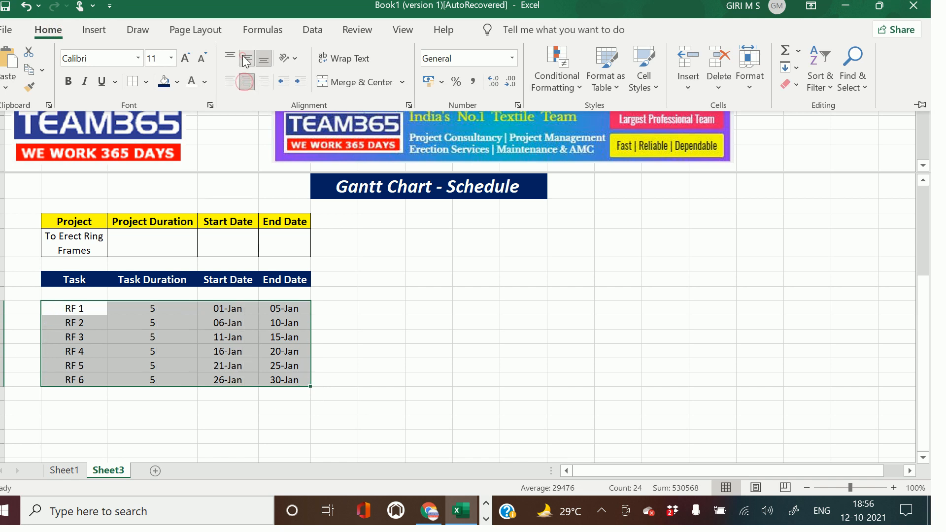
click(247, 58)
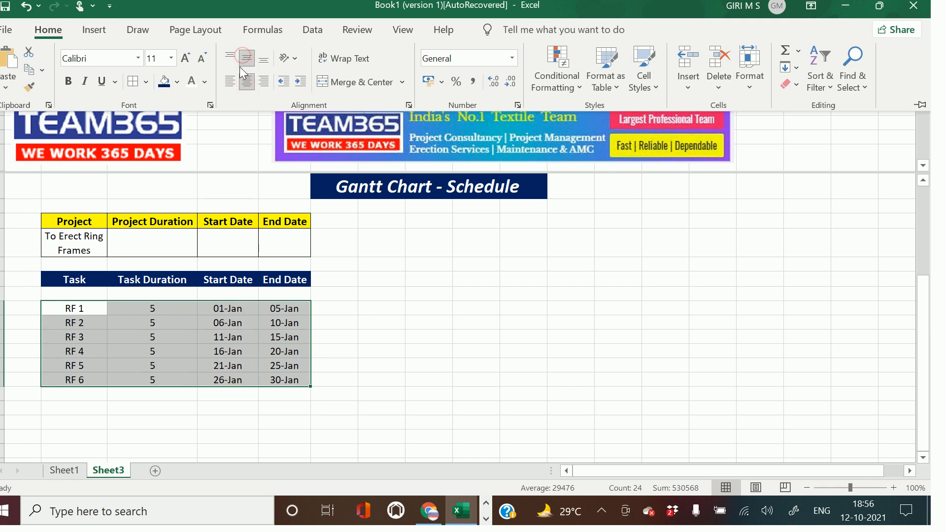
click(133, 82)
click(462, 375)
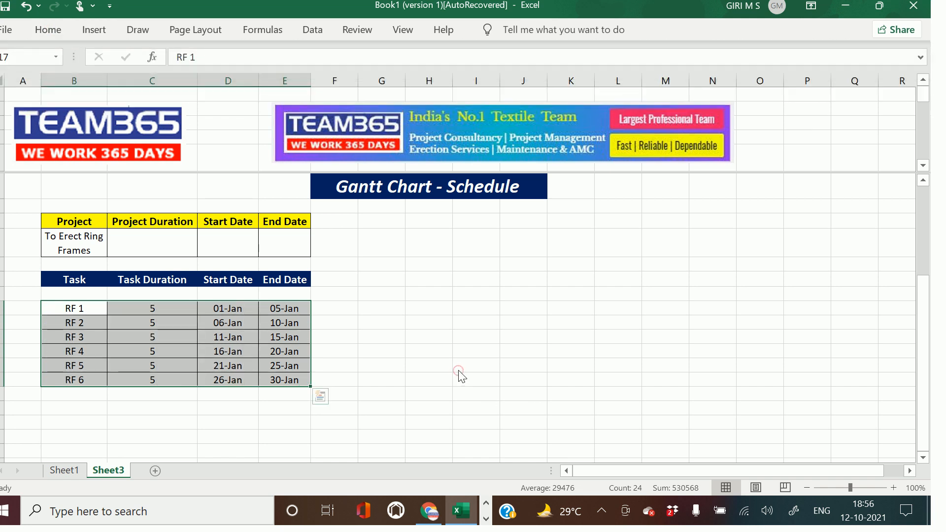
click(444, 373)
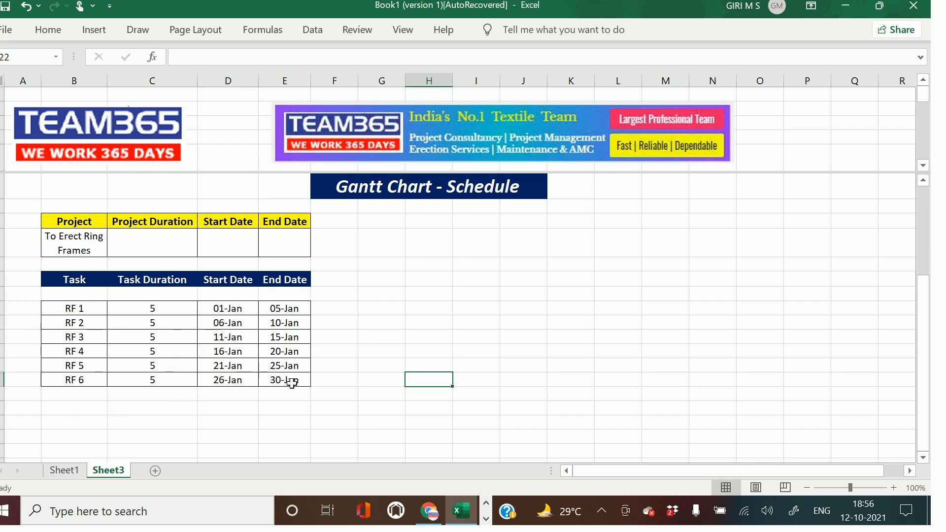
Step: Calculate the project start date in D13 as the minimum of the task start dates D17:D22
click(171, 243)
click(170, 243)
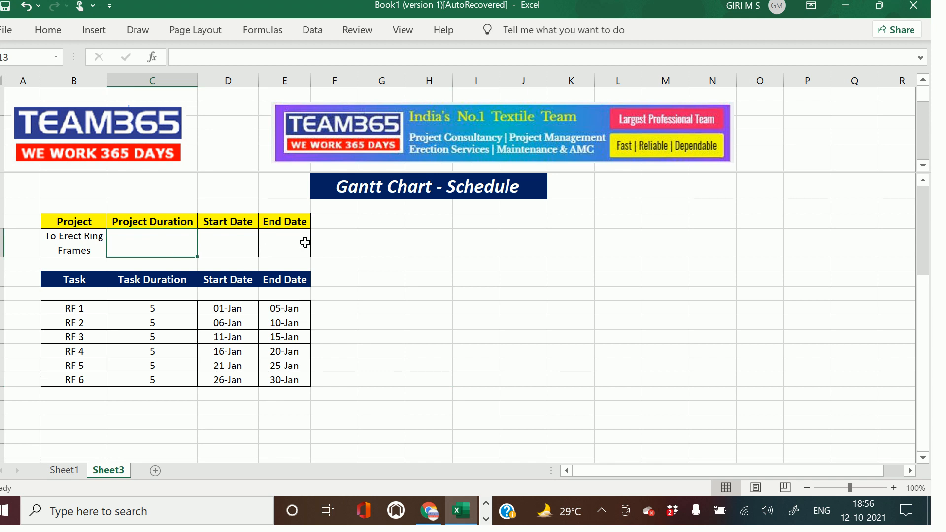
click(243, 242)
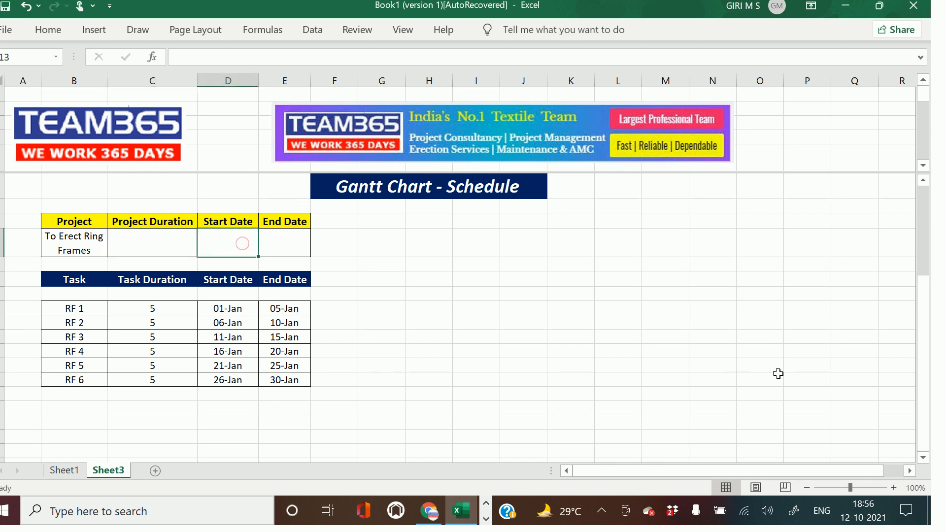
text(=)
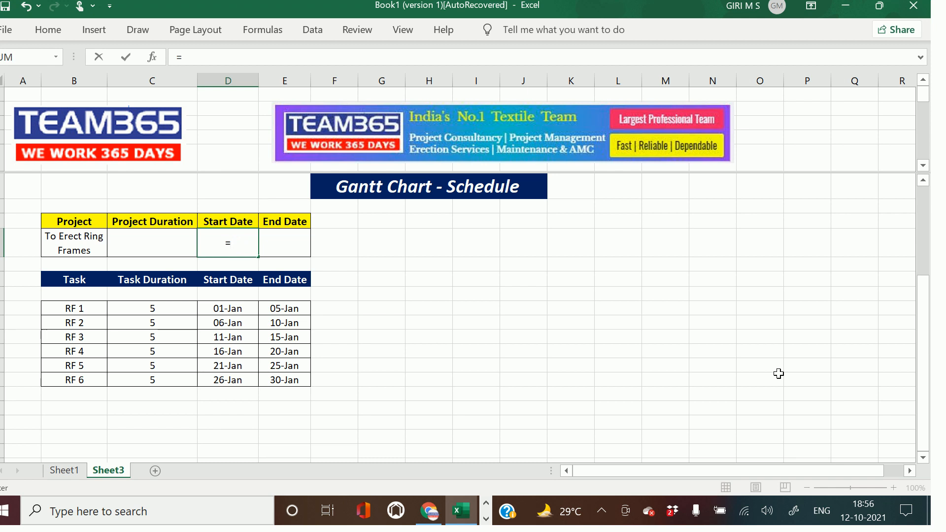
text(min()
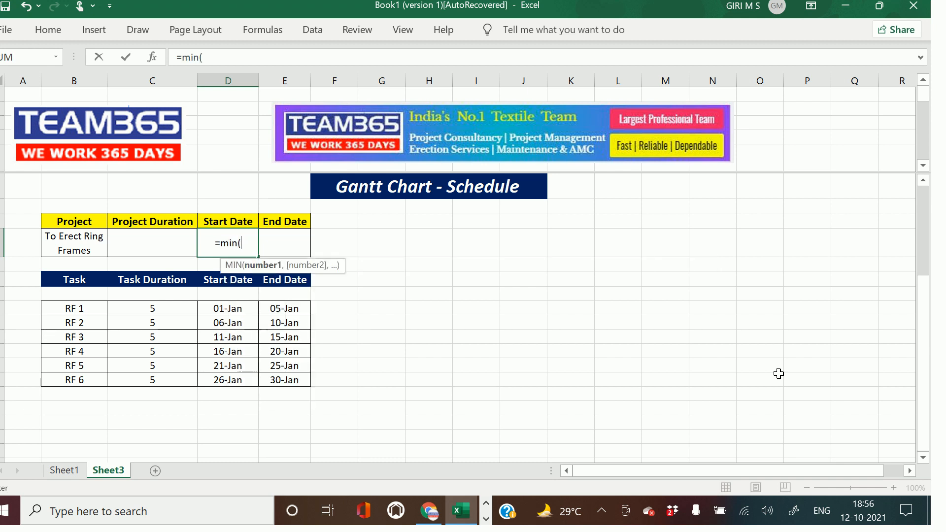
click(241, 309)
drag(241, 309, 251, 383)
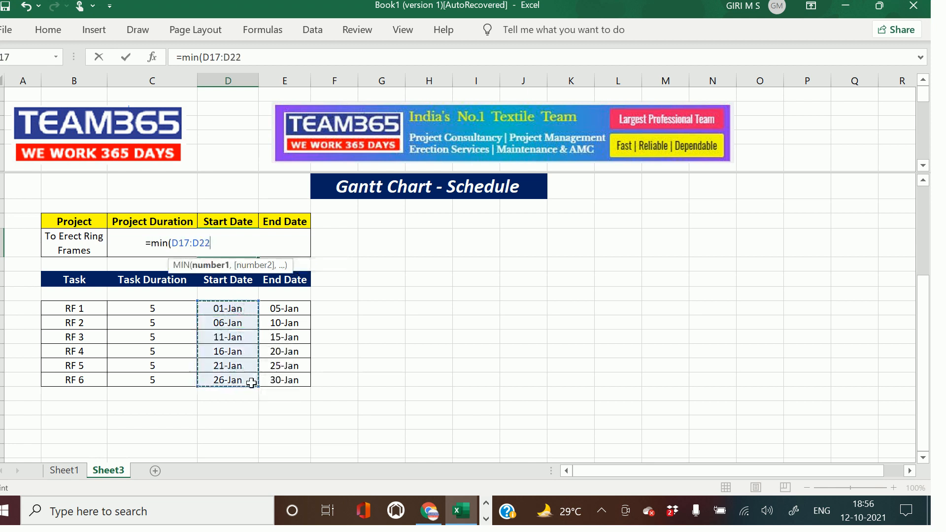
key(Return)
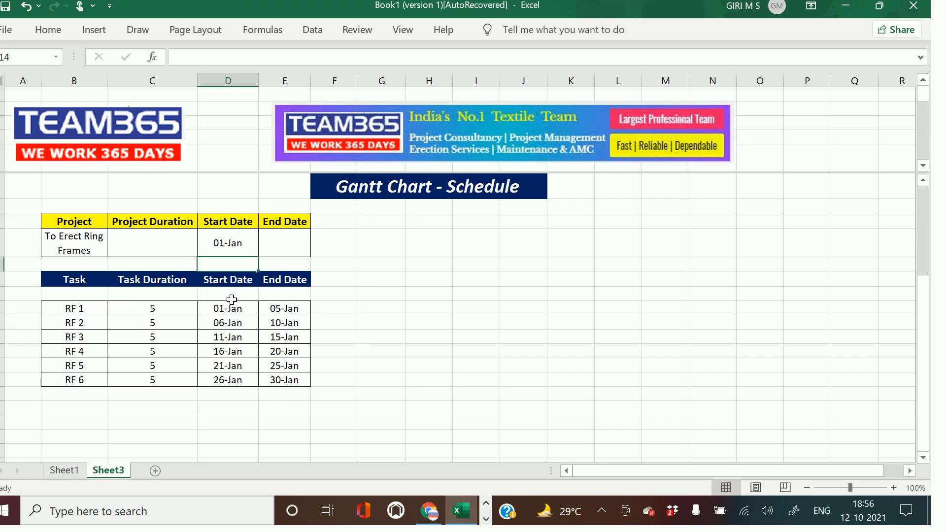
Step: Calculate the project end date in E13 as the maximum of the task end dates E17:E22
click(277, 245)
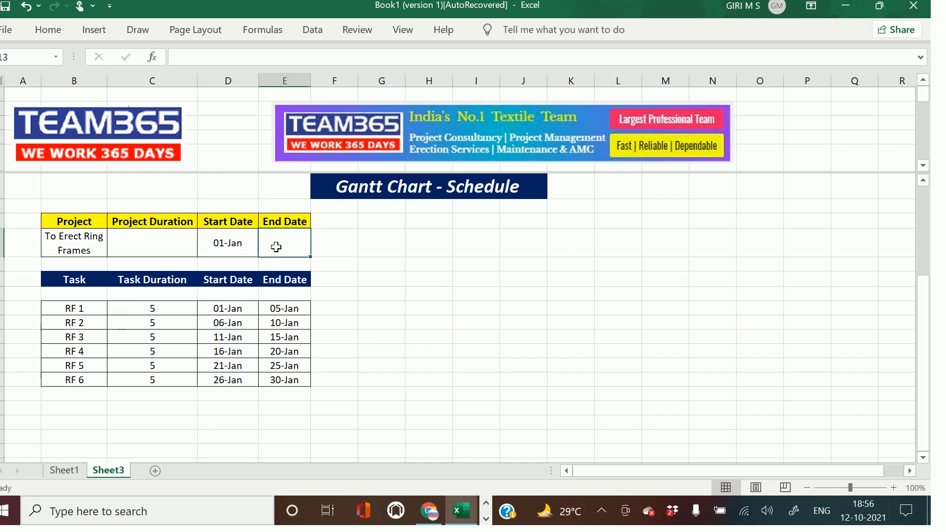
text(m)
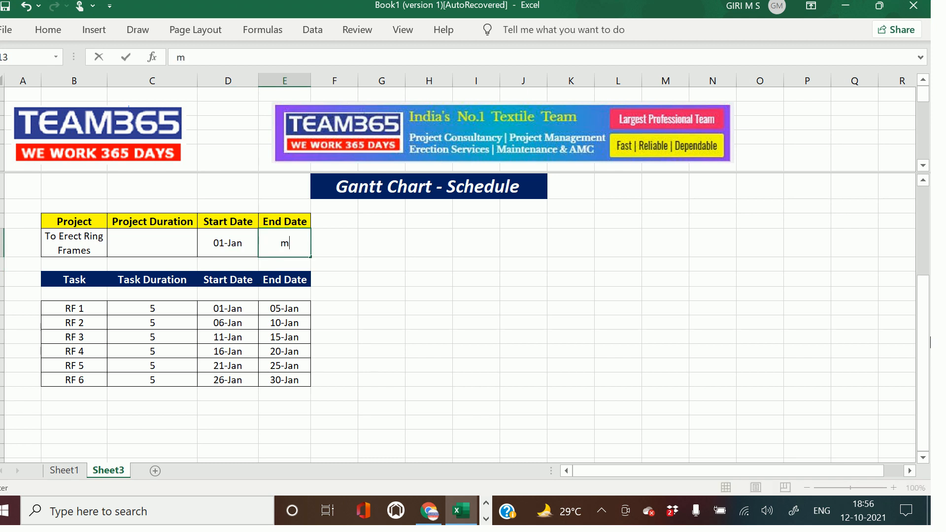
text(=max()
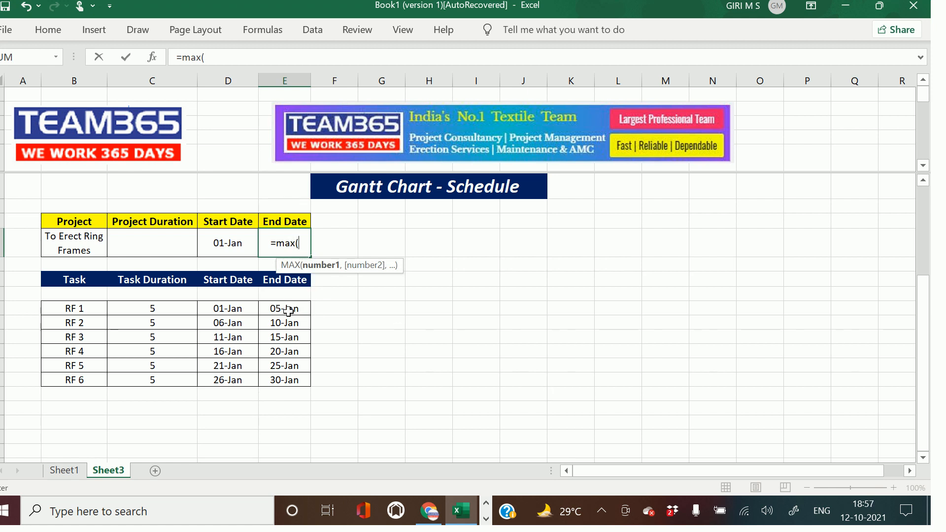
drag(288, 311, 291, 369)
drag(292, 381, 292, 380)
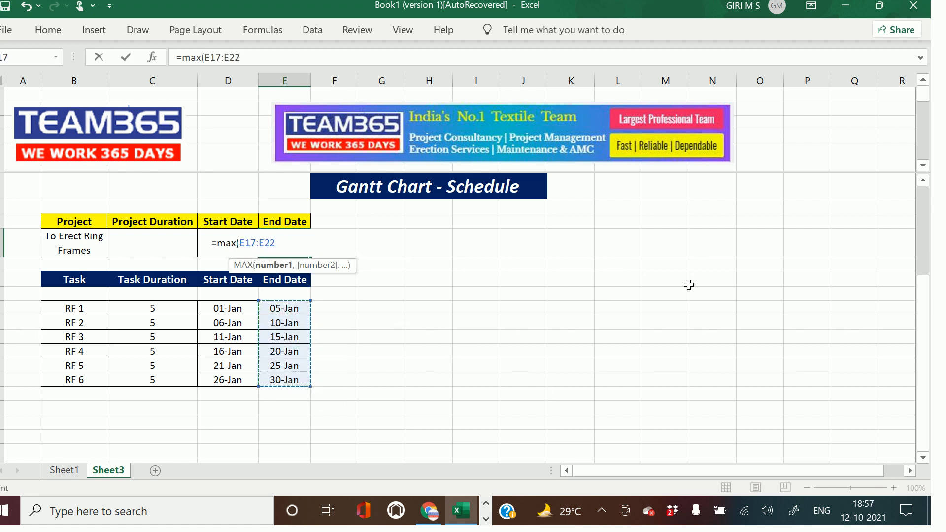
text())
key(Return)
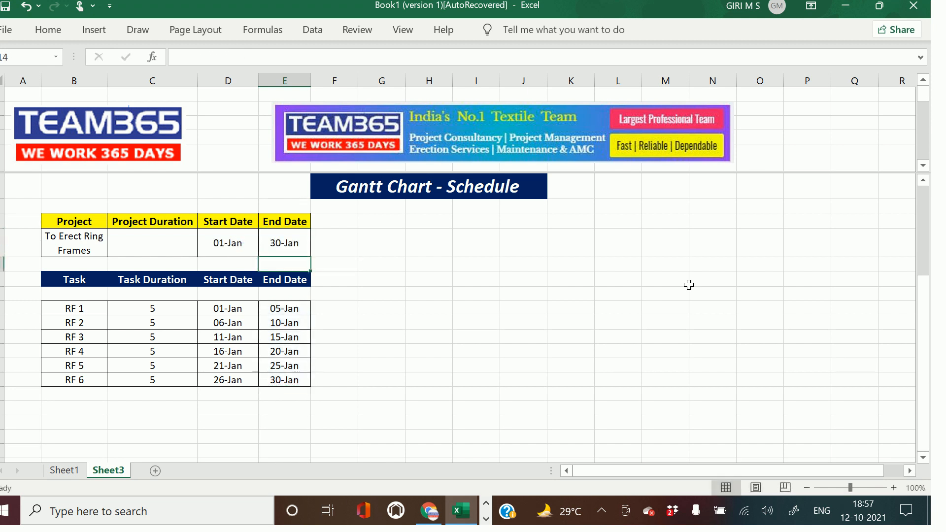
click(291, 382)
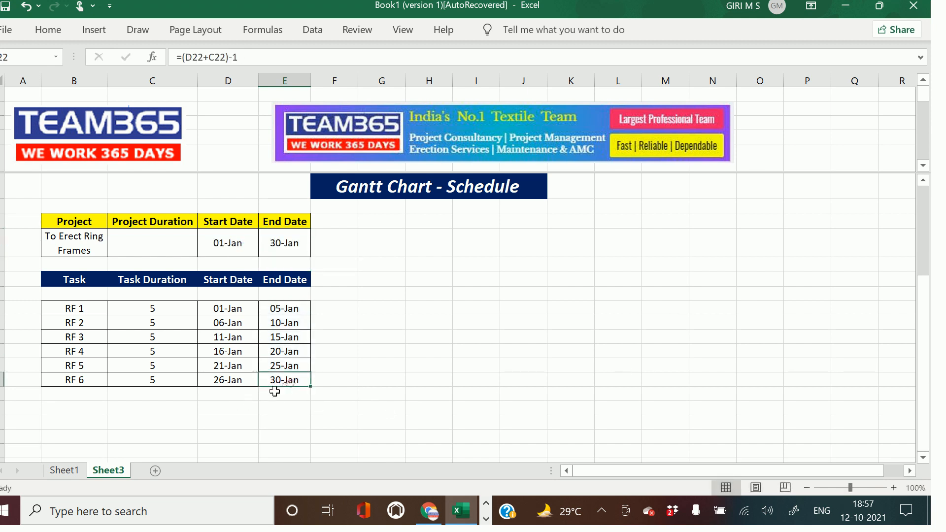
click(407, 319)
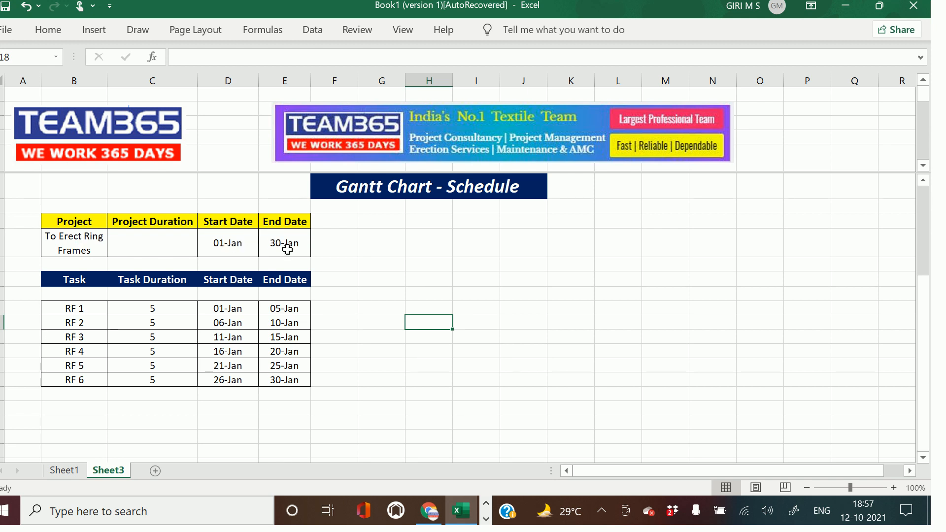
Step: Calculate the project duration in C13 by subtracting the project start date from the end date with =E13-D13
click(167, 245)
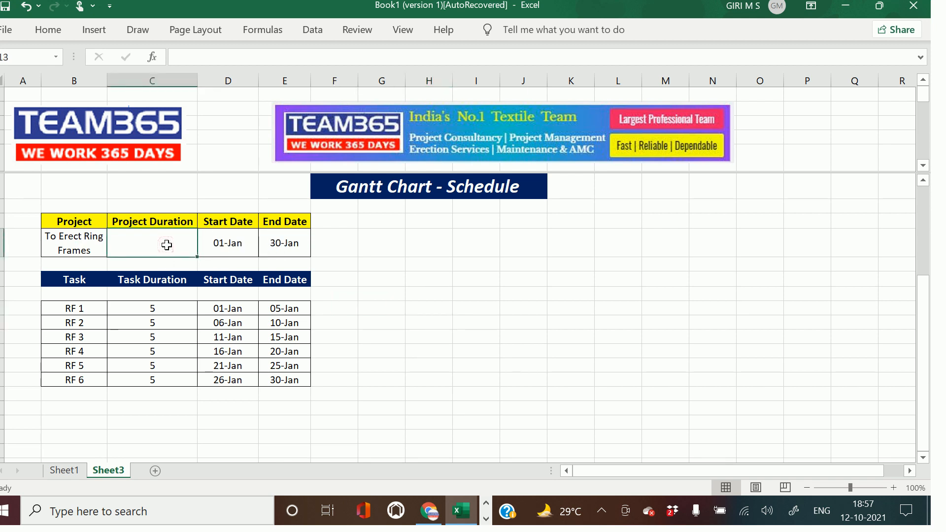
text(=)
click(266, 242)
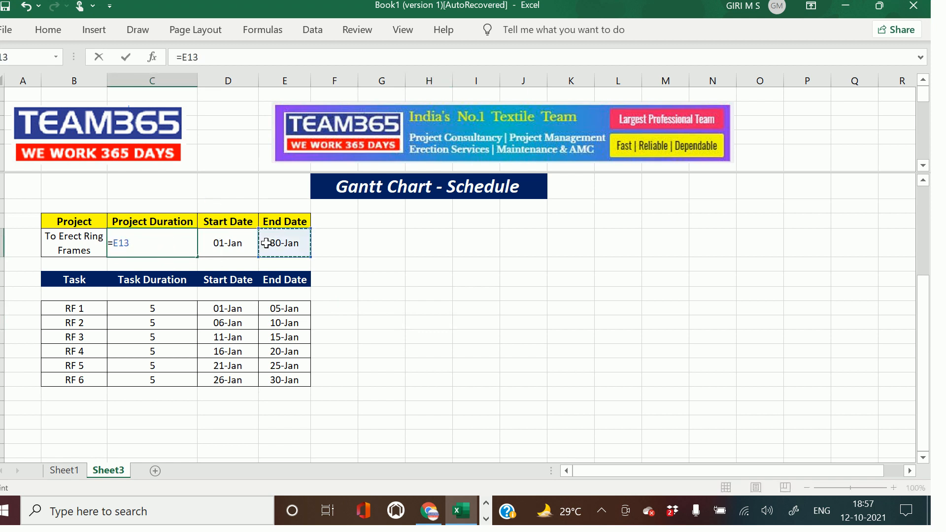
text(-)
click(228, 239)
key(Return)
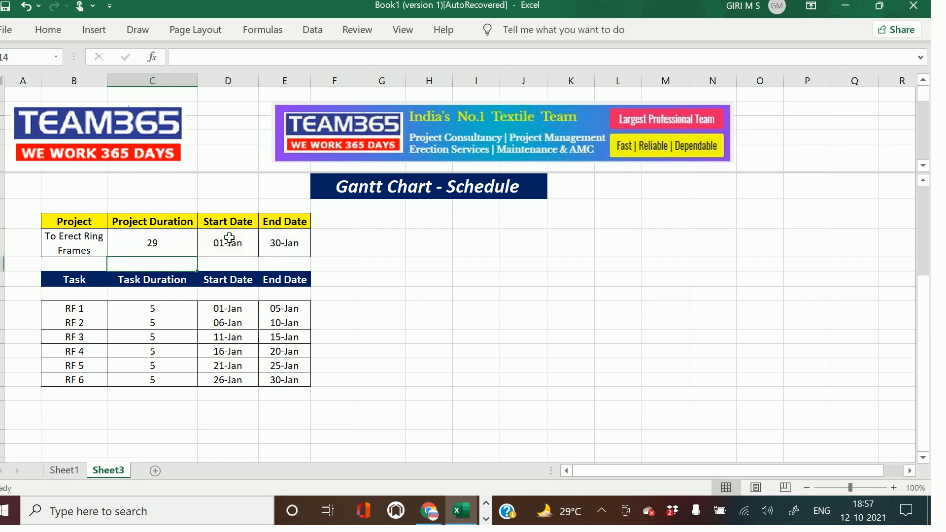
Step: Edit the project duration formula in C13 to =(E13-D13)+1 so it counts both the start and end days
click(156, 238)
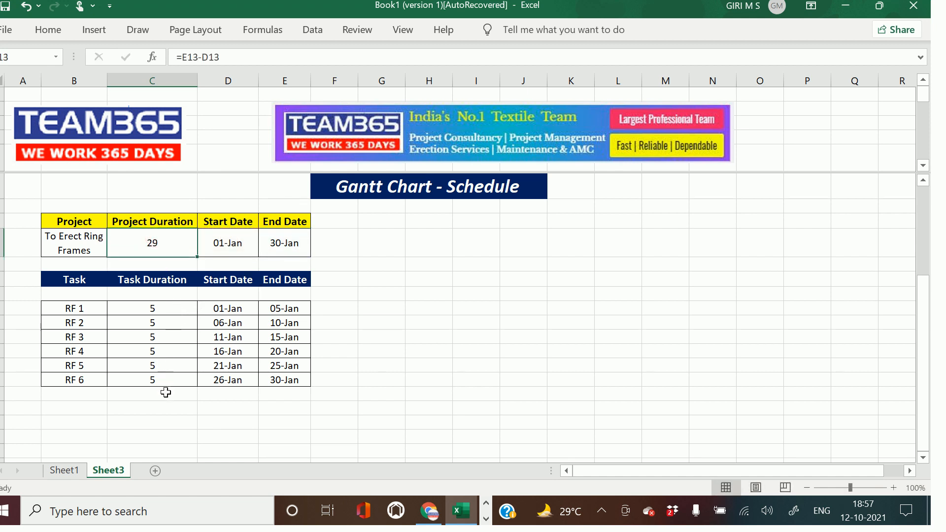
click(183, 59)
text(()
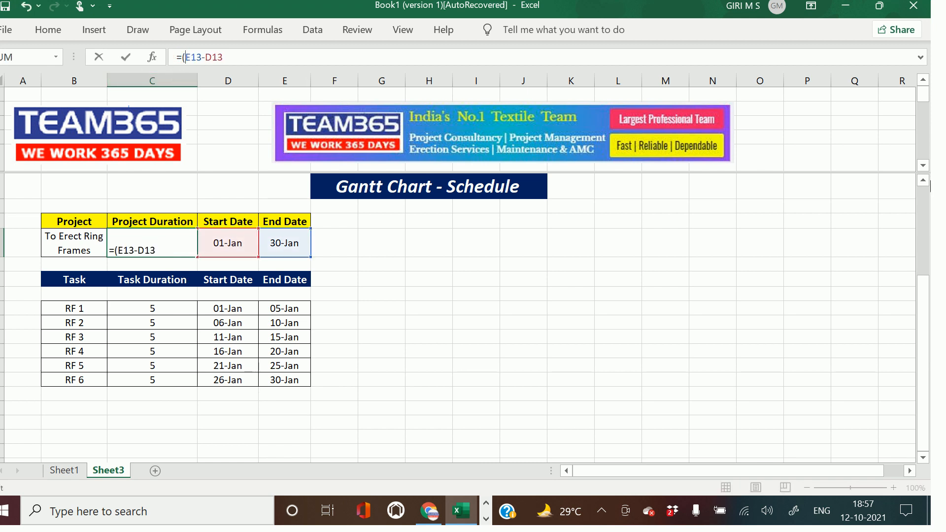
click(250, 57)
text()+1)
key(Return)
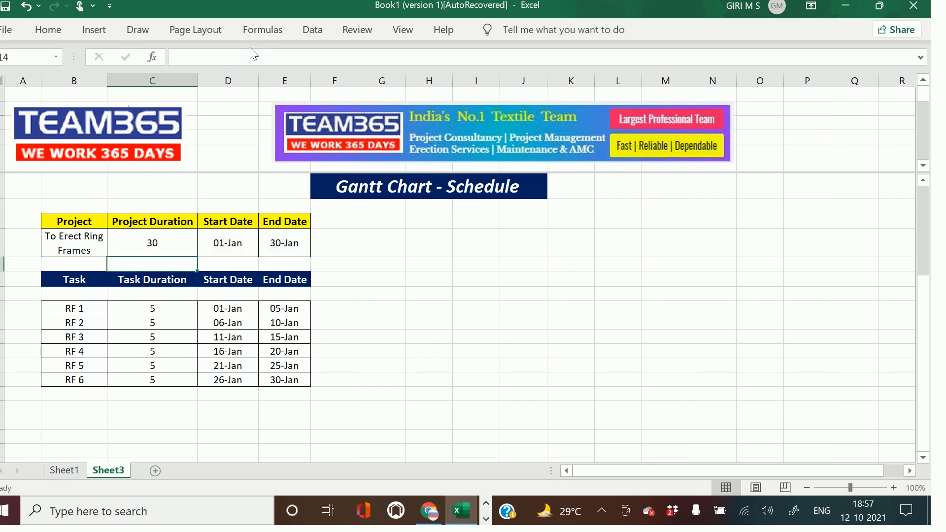
click(416, 308)
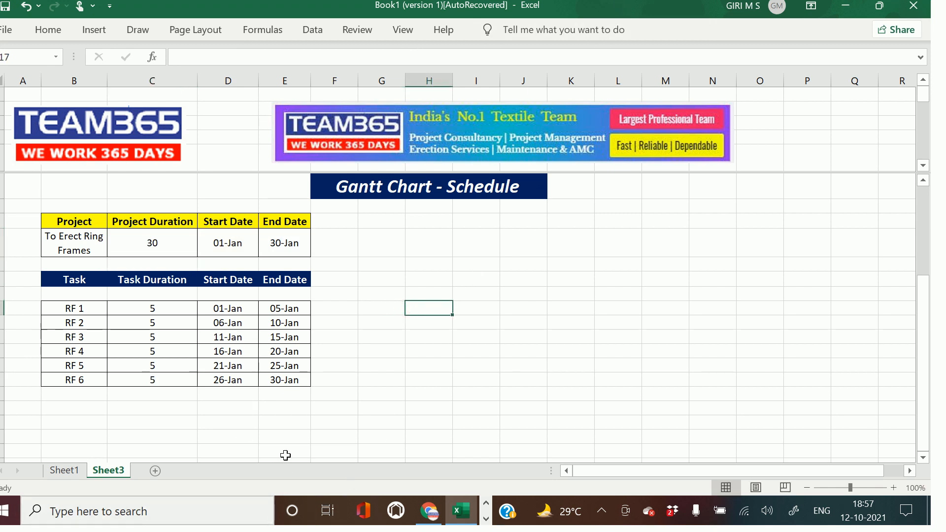
Step: Try different task durations: 6 for RF 1, 8 for RF 2 and 4 for RF 6
click(171, 305)
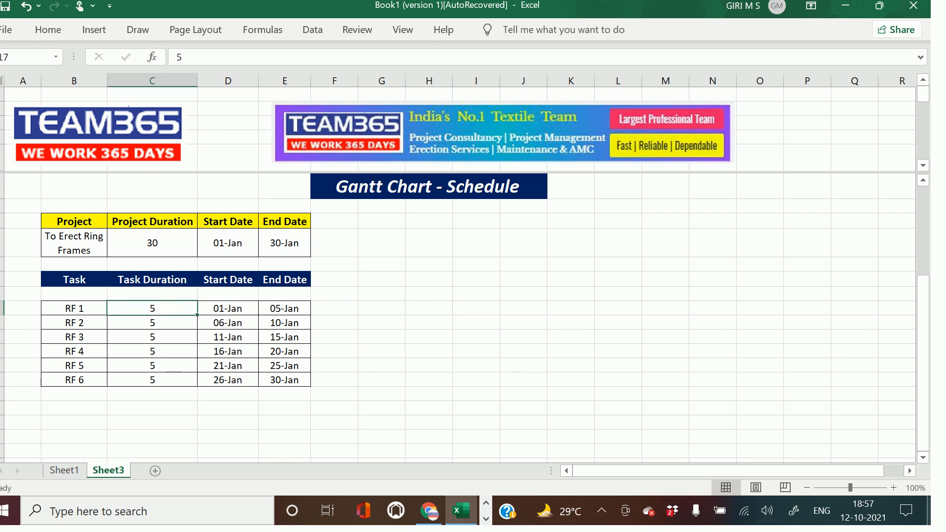
text(6)
key(Return)
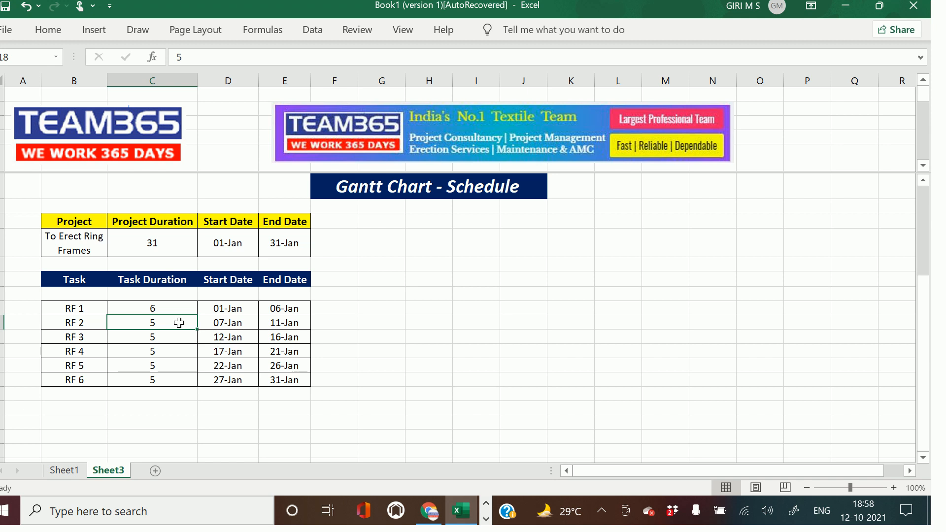
text(8)
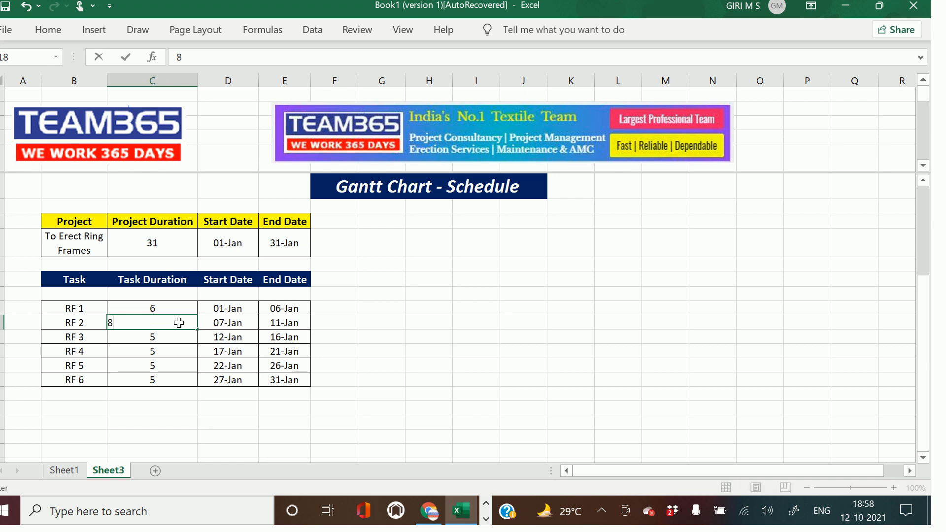
click(373, 339)
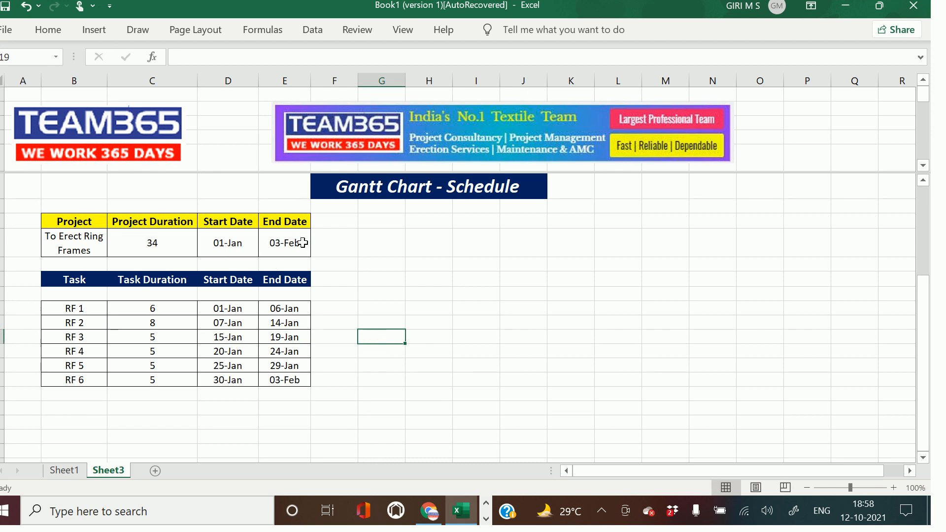
click(168, 375)
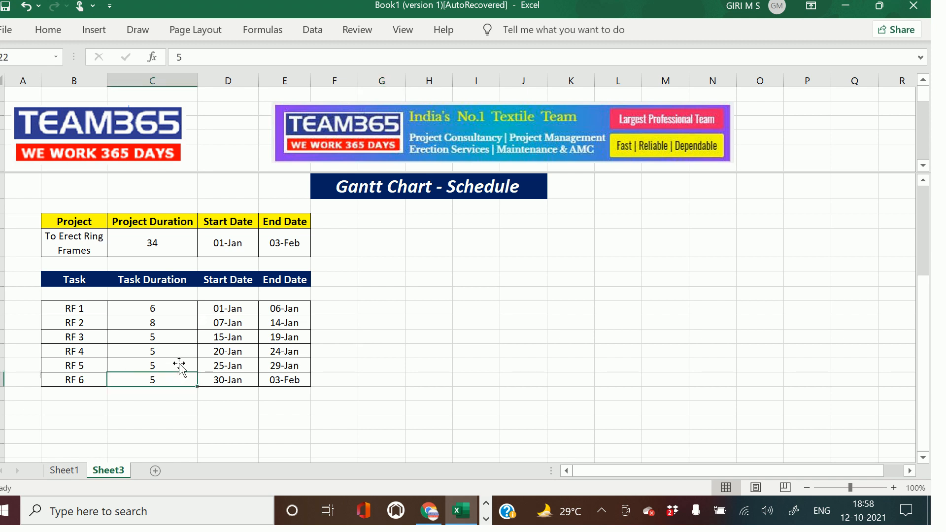
text(4)
click(440, 347)
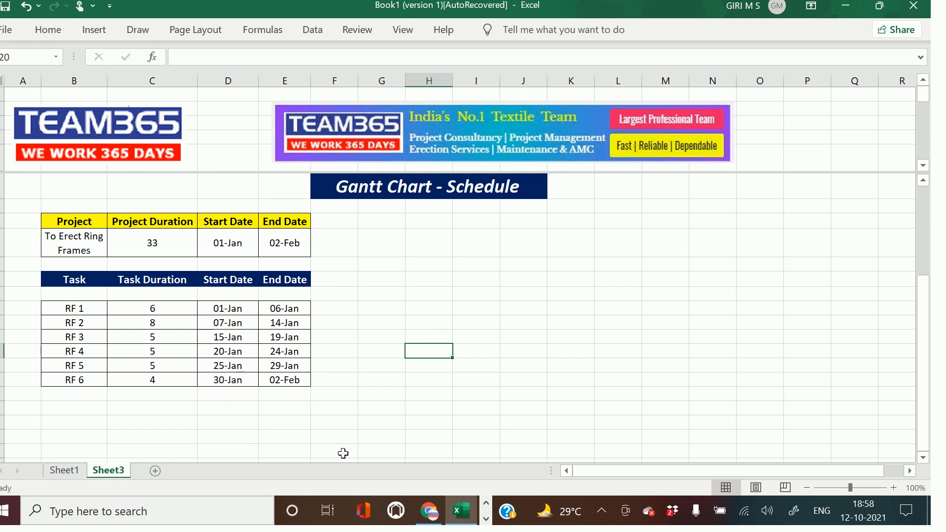
Step: Undo the trial duration changes for RF 6, RF 2 and RF 1
key(ctrl+z)
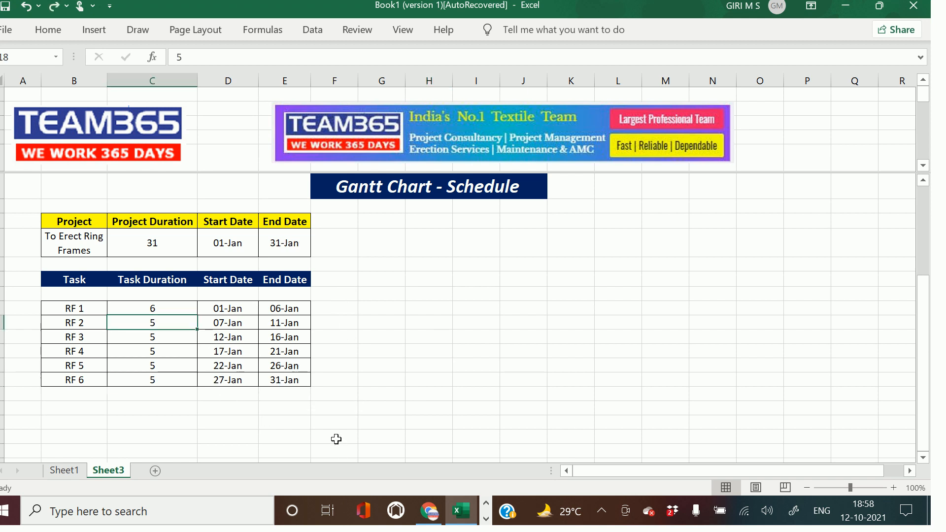
key(ctrl+z)
click(400, 347)
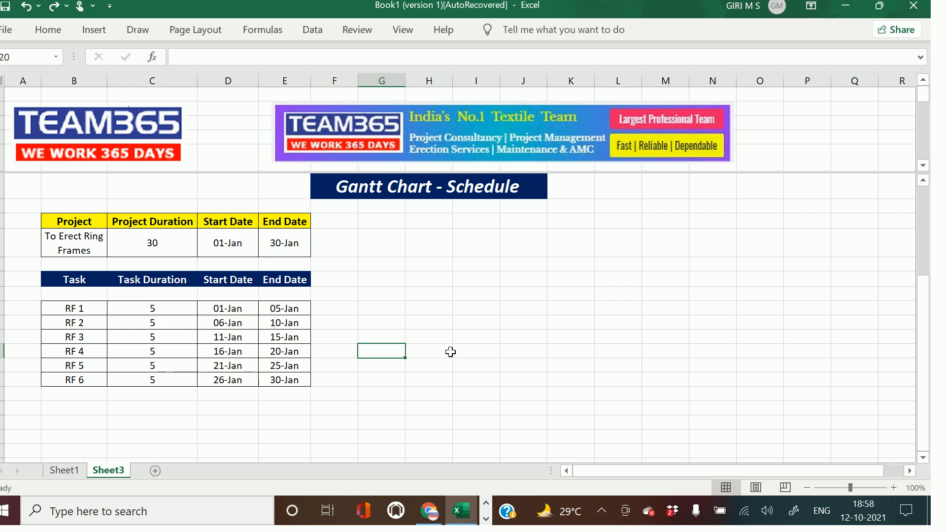
Step: Try 15 Jan as the RF 1 start date in D17, and undo the change
click(241, 309)
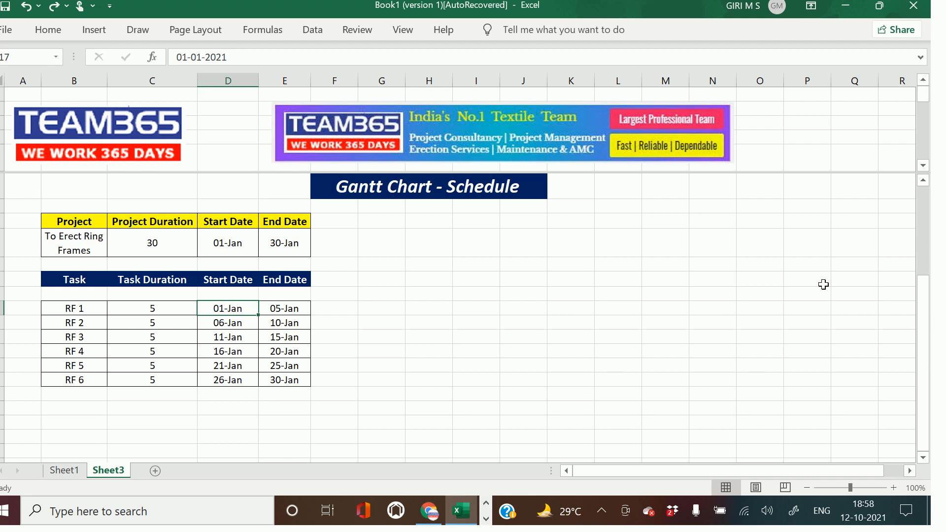
text(1)
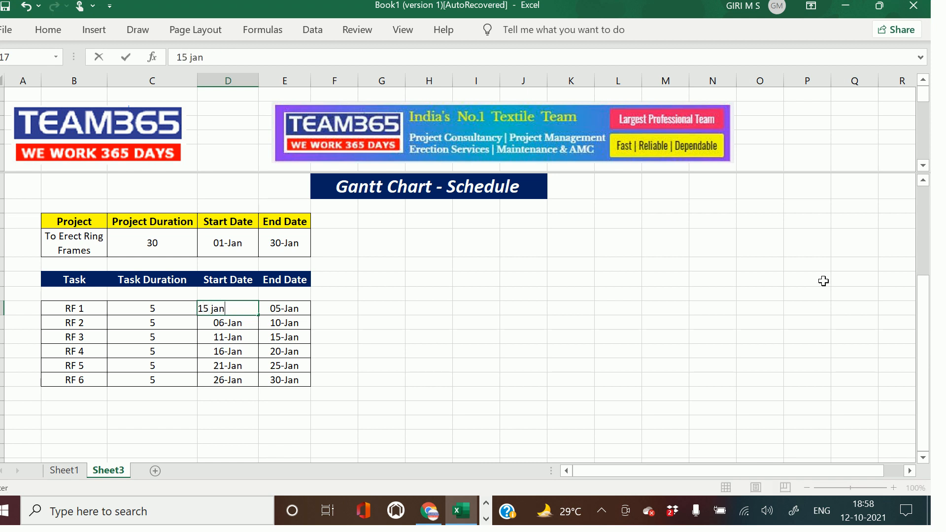
key(Return)
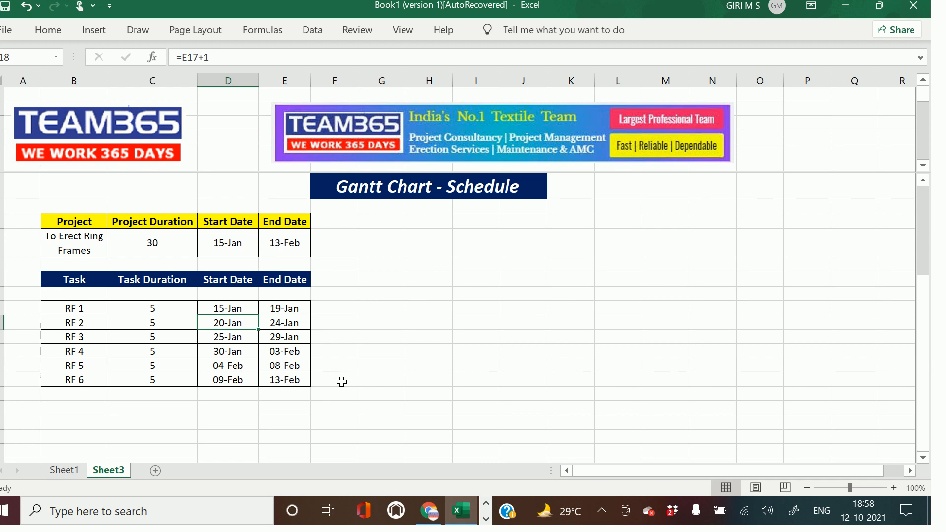
key(ctrl+z)
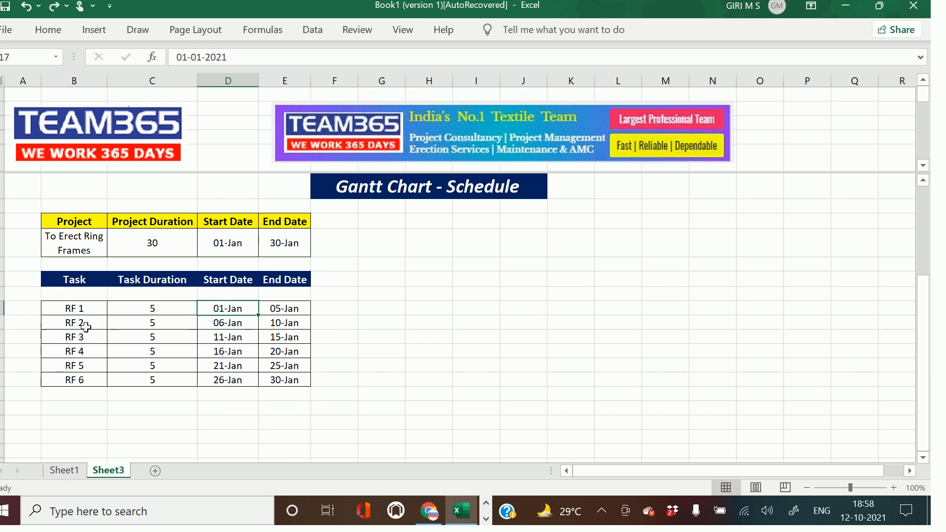
click(83, 309)
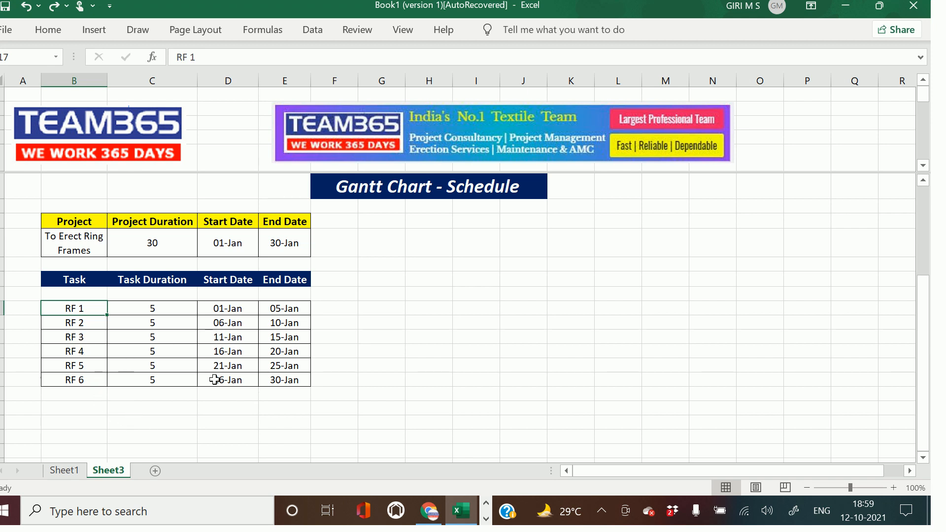
click(344, 280)
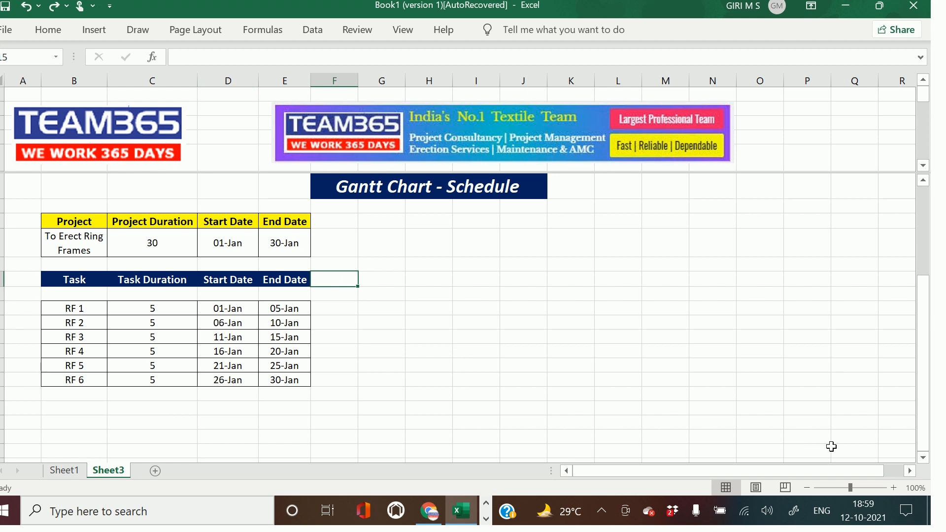
Step: Begin the timeline header in G15 by linking it to the RF 1 start date with =D17
click(393, 284)
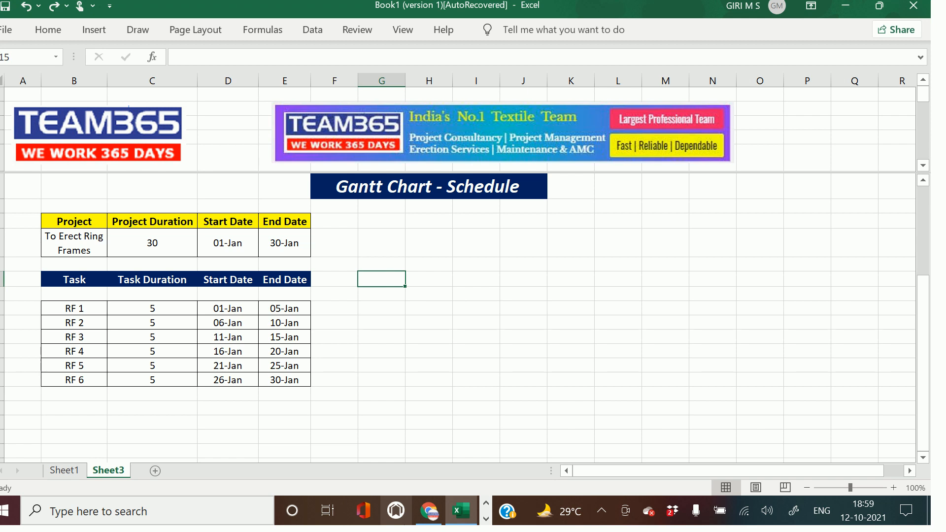
text(=)
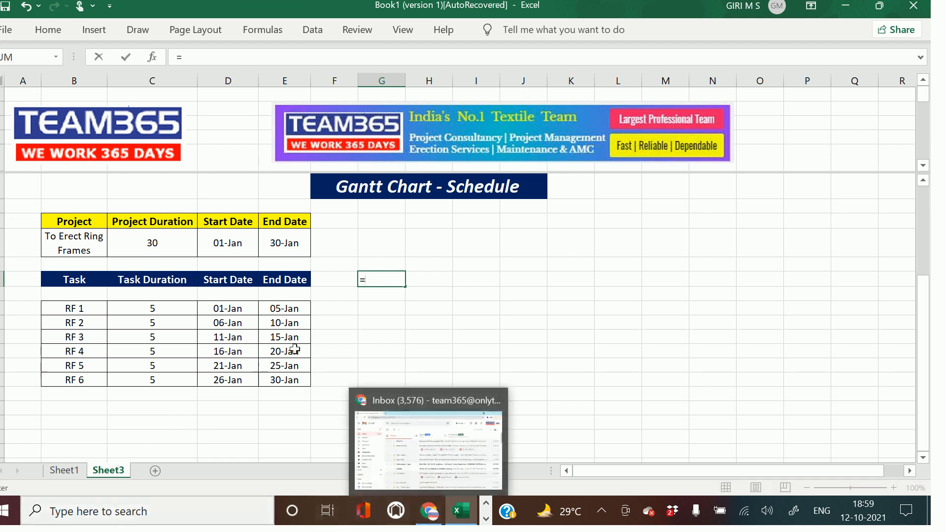
click(238, 308)
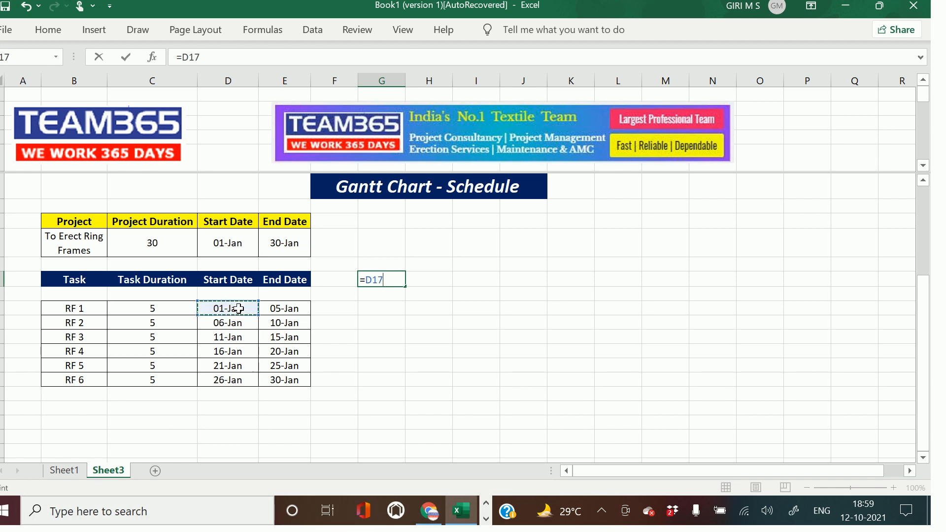
key(Return)
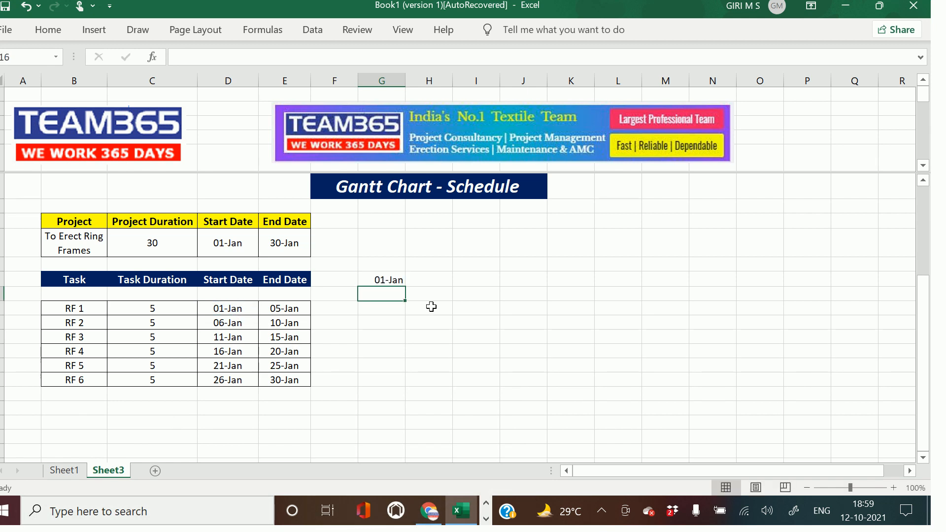
Step: Calculate the second timeline date in H15 with the formula =G15+1
click(436, 282)
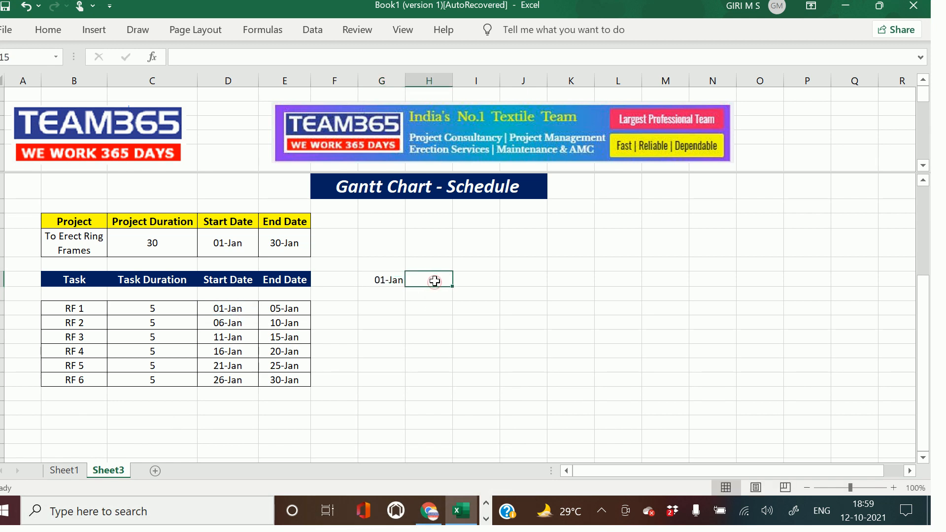
text(=)
click(374, 279)
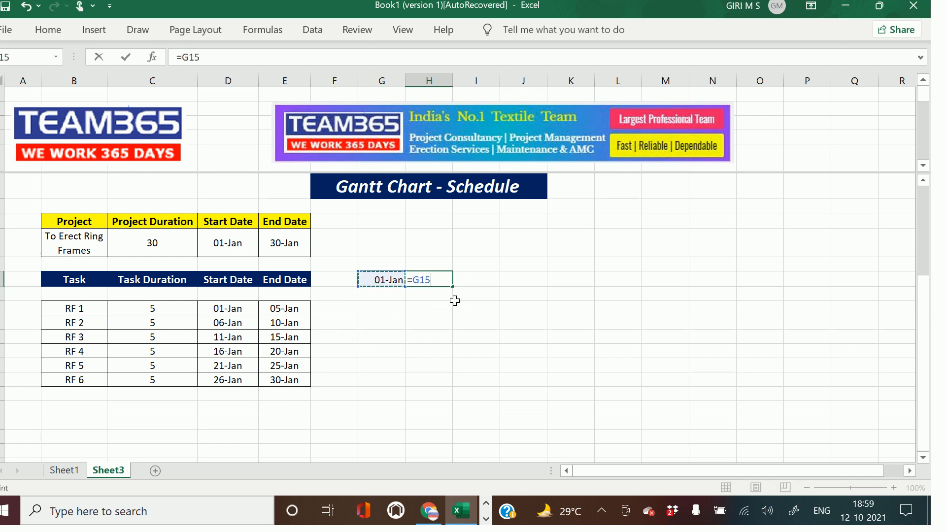
text(+1)
key(Return)
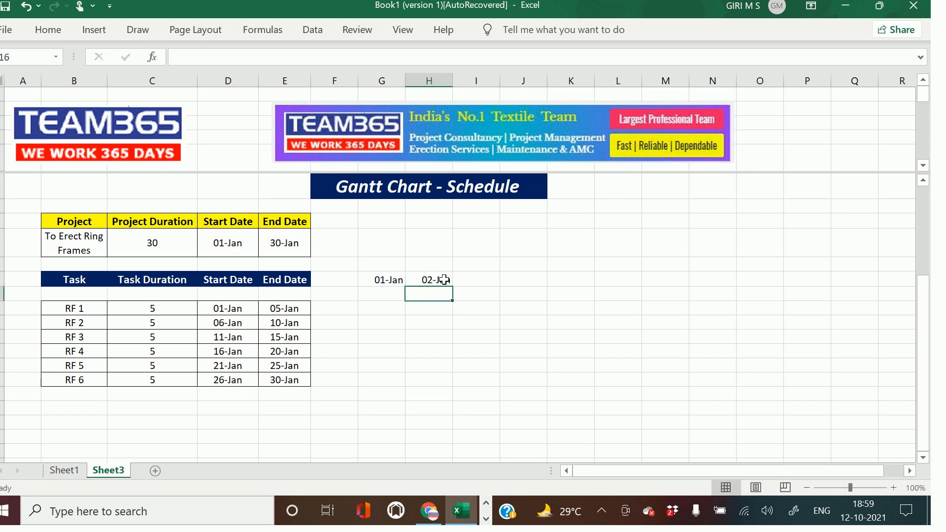
Step: Set the text orientation of the timeline dates in G15:H15 to 90 degrees
click(445, 280)
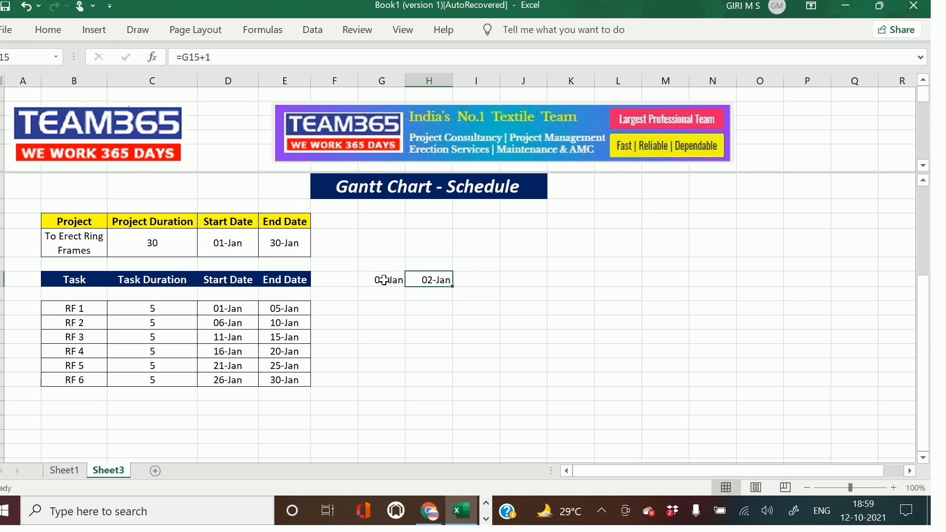
drag(384, 280, 424, 273)
right_click(432, 279)
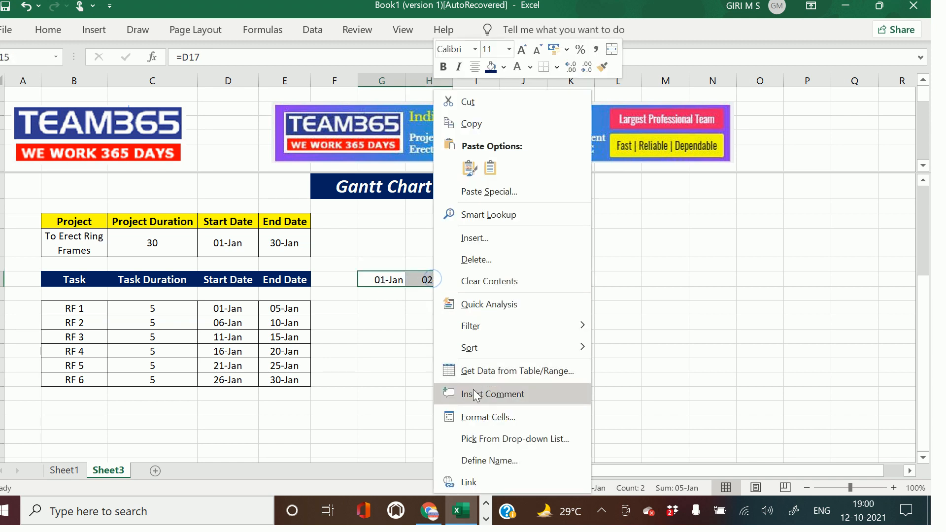
click(479, 418)
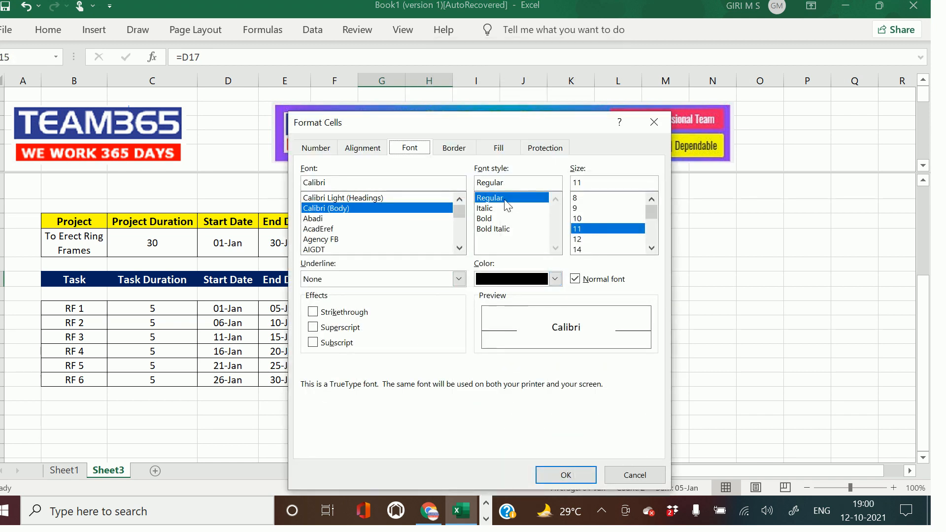
click(367, 151)
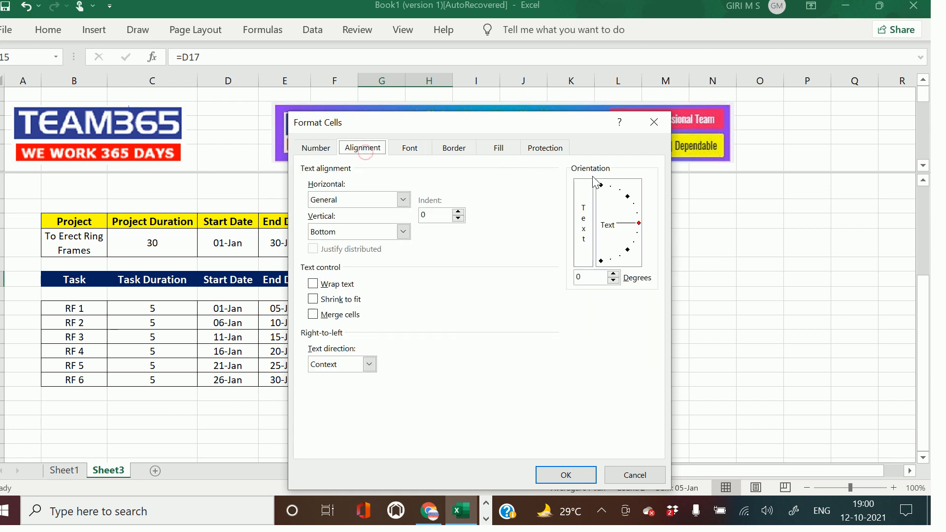
drag(600, 192, 602, 190)
click(565, 474)
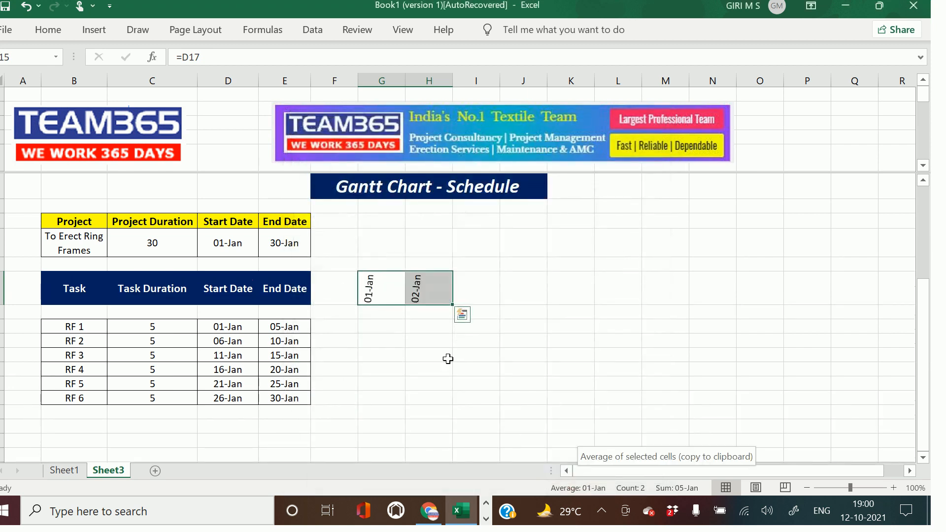
right_click(398, 286)
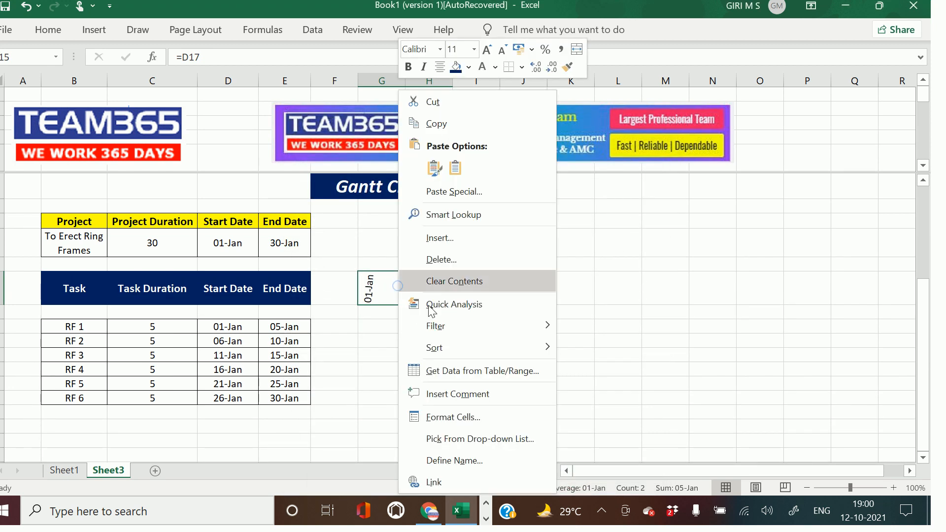
click(471, 415)
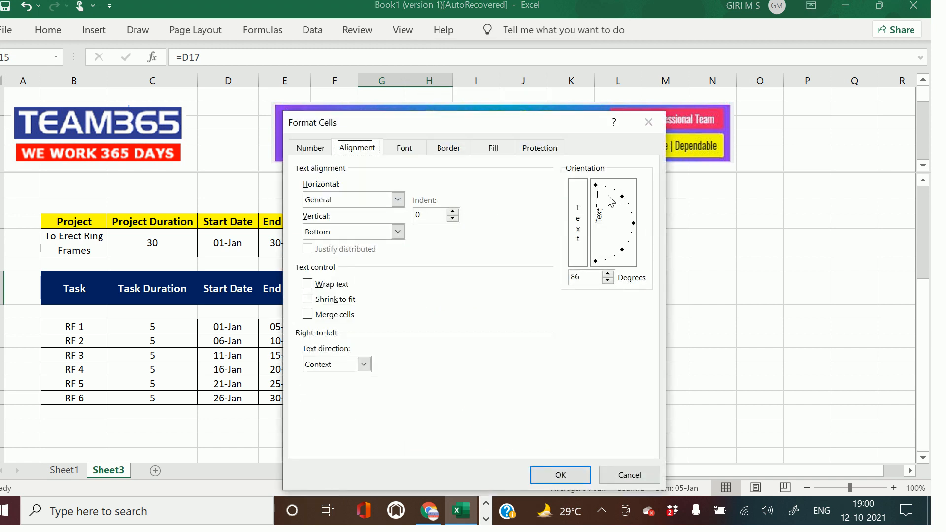
click(595, 186)
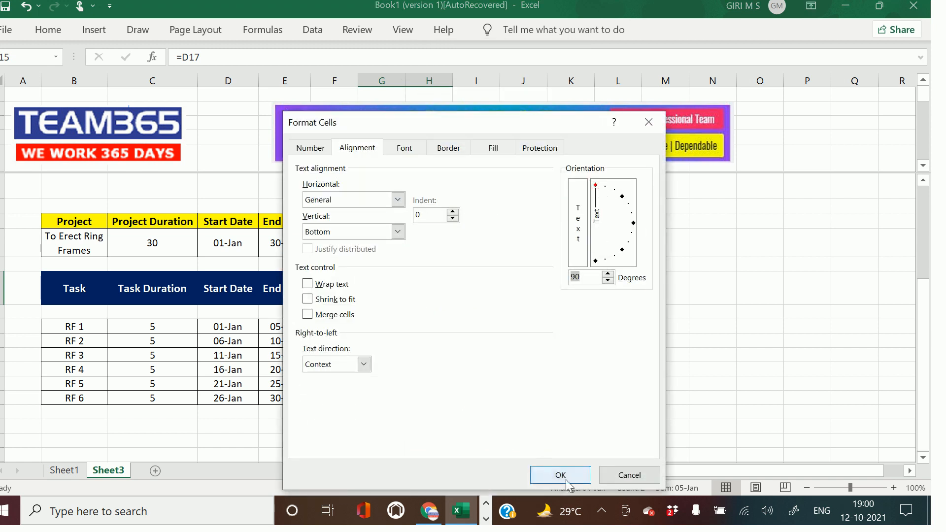
click(546, 472)
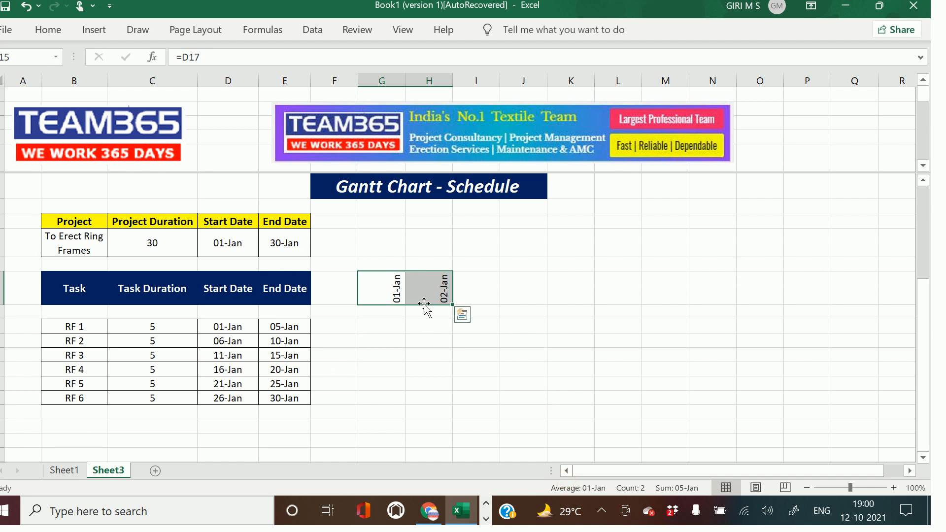
Step: Make row 15 taller and narrow columns G and H to fit the rotated dates
drag(1, 306, 1, 309)
drag(2, 309, 2, 311)
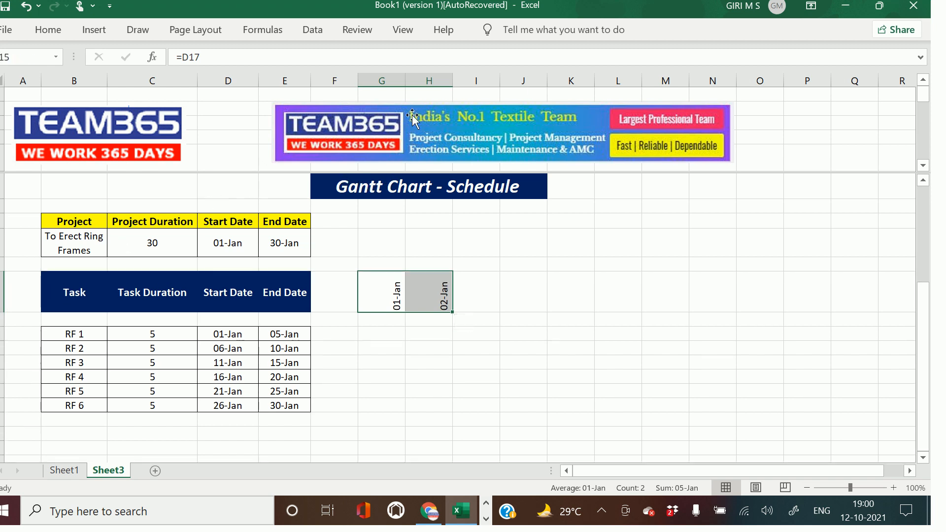
mouse_move(407, 79)
mouse_down()
mouse_move(380, 91)
mouse_move(422, 80)
mouse_move(397, 86)
mouse_up()
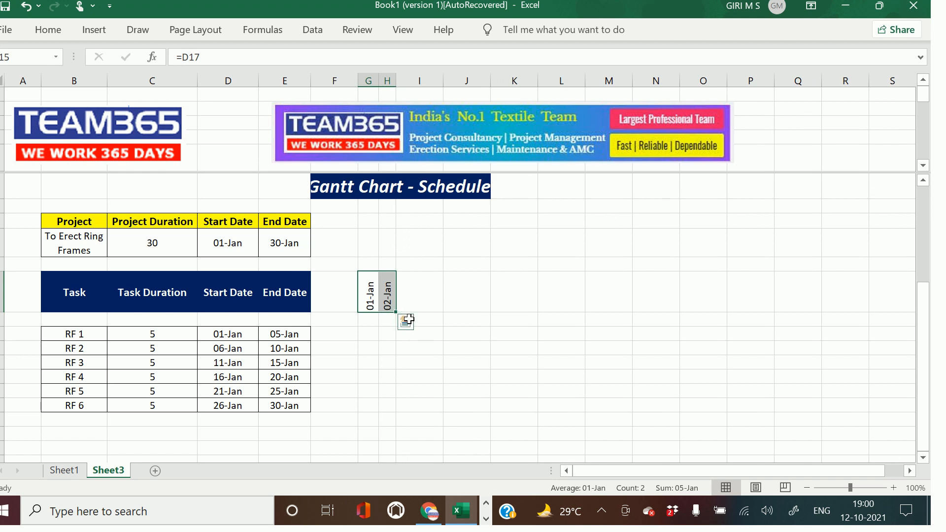
Step: Fill the H15 date formula across to 13-Jan in S15 and autofit the width of columns H to S
click(377, 335)
click(387, 300)
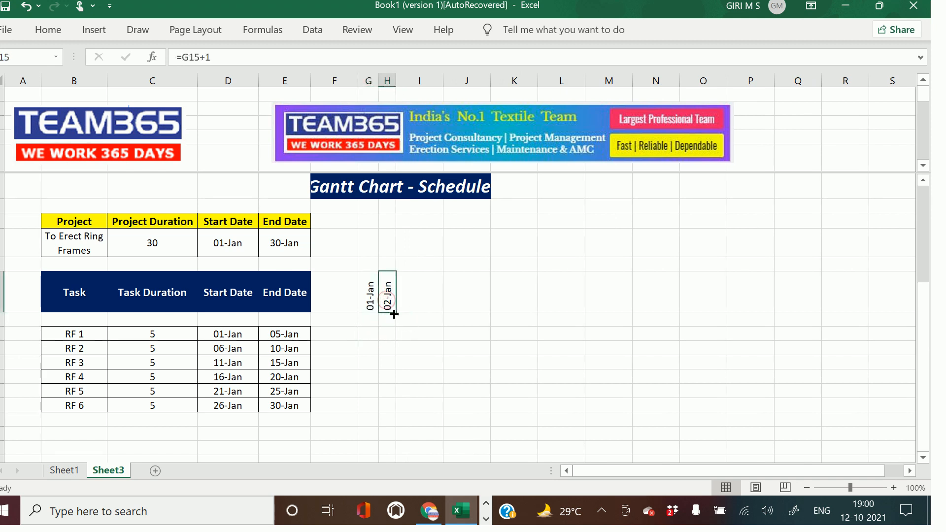
drag(394, 314, 900, 289)
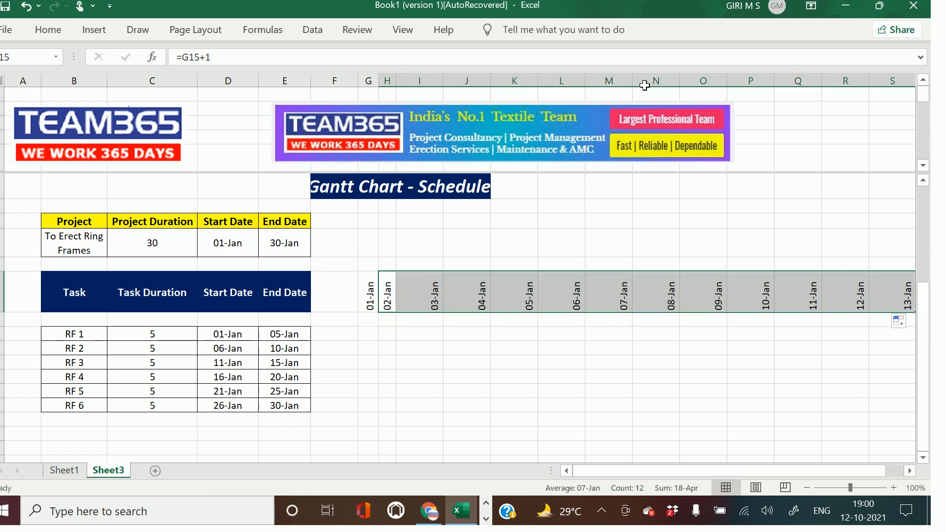
click(47, 29)
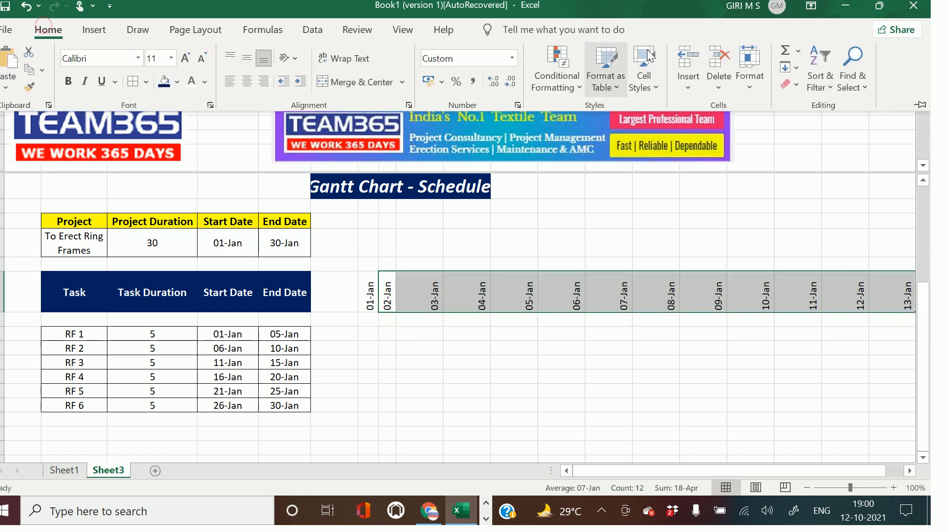
click(748, 69)
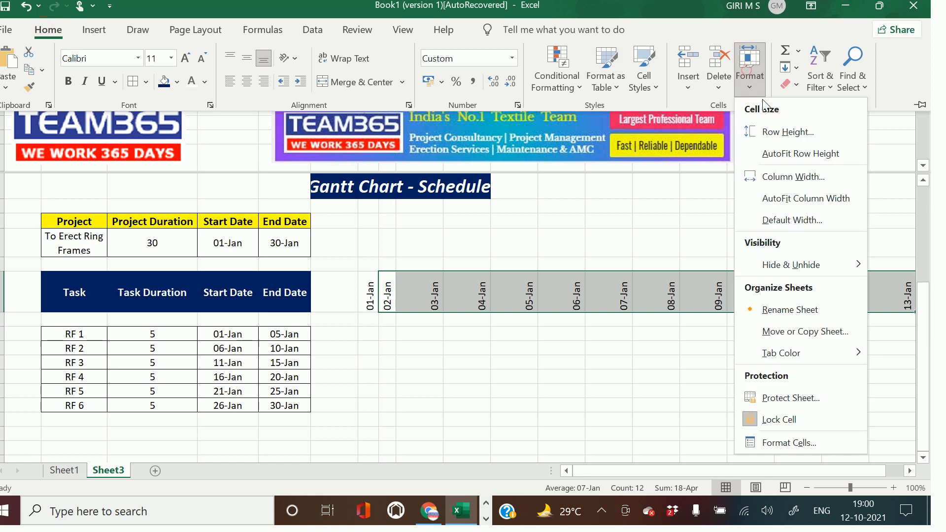
click(801, 199)
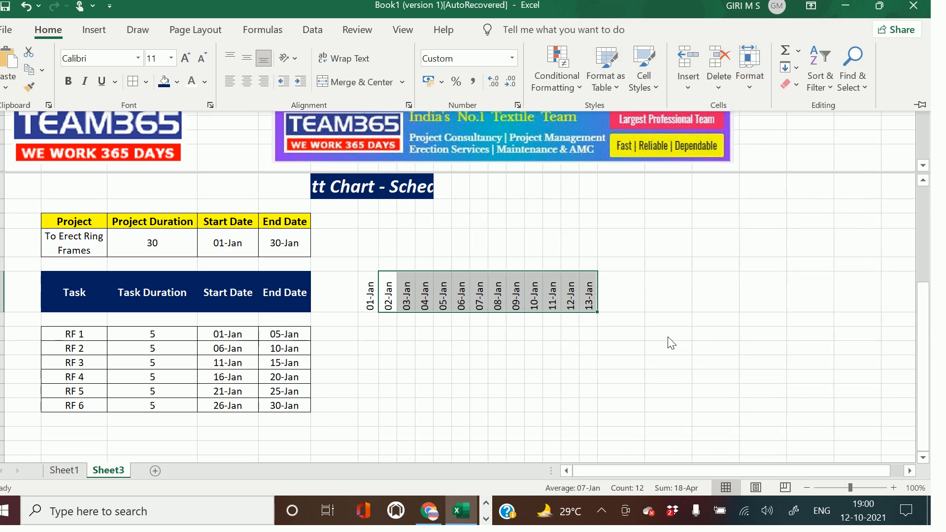
Step: Extend the timeline dates from S15 to 30-Jan in AJ15 and autofit the width of those columns
click(587, 326)
click(588, 298)
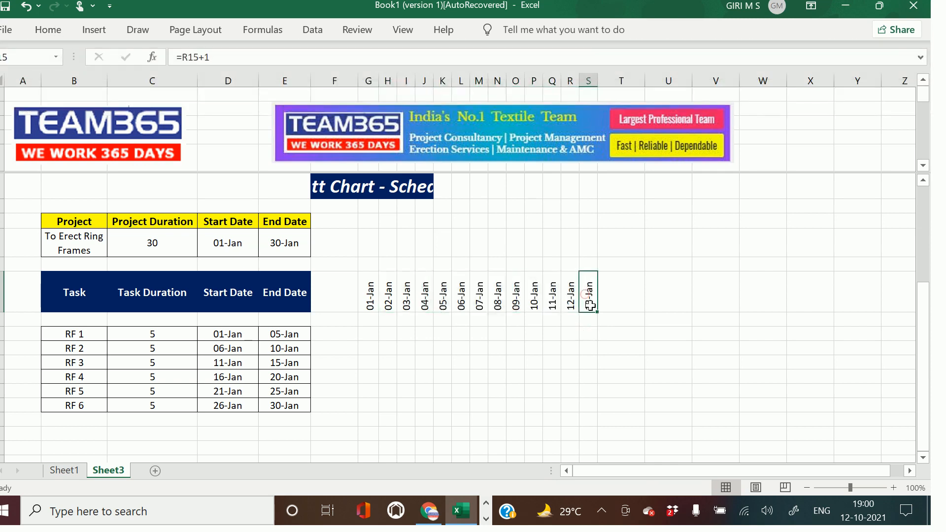
drag(598, 311, 857, 315)
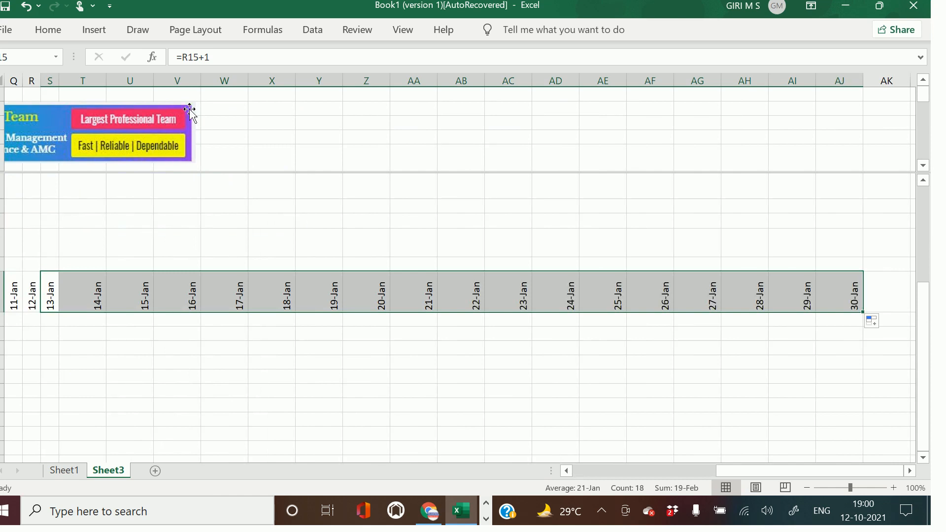
click(62, 27)
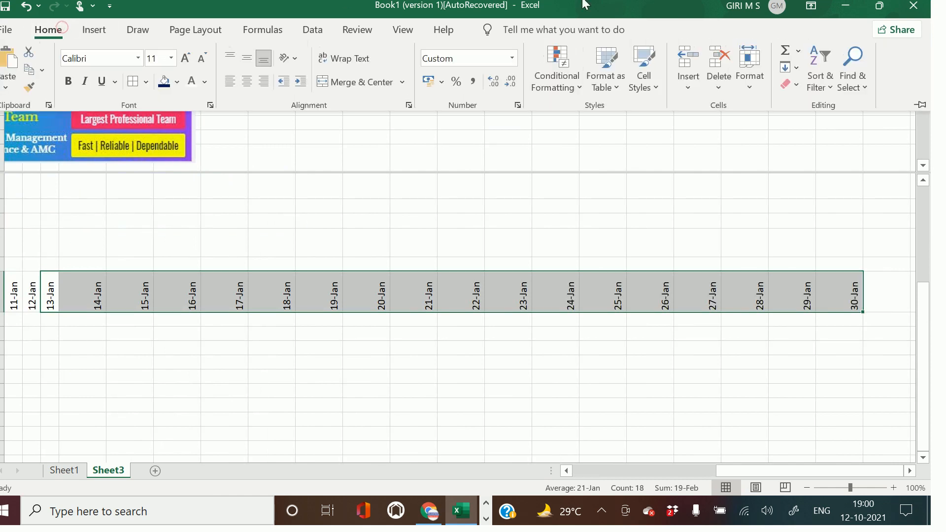
click(765, 81)
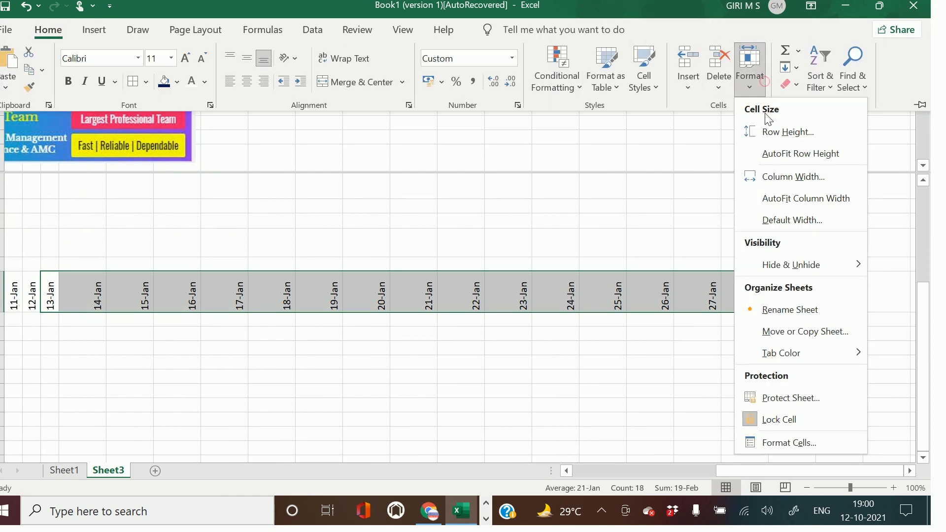
click(799, 197)
Step: Try extending the timeline dates to 22-Feb in BG15, and undo the fill
click(587, 472)
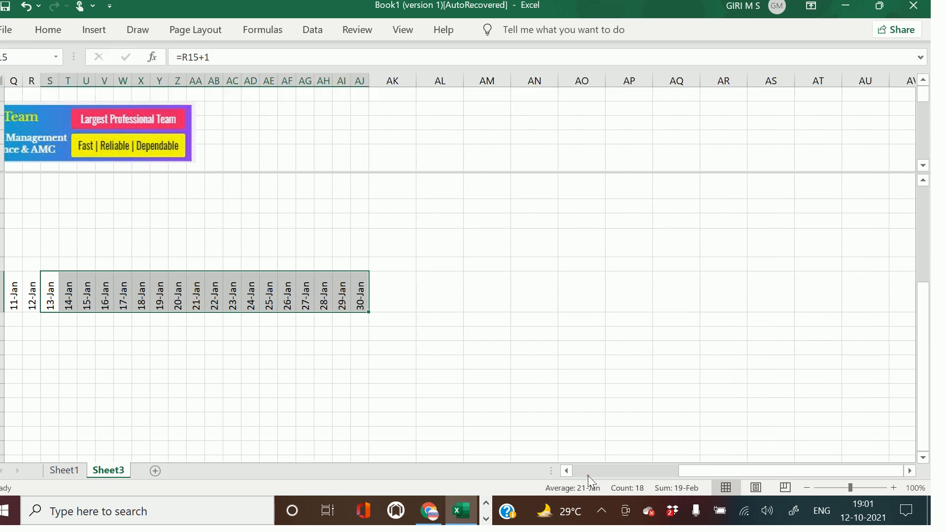
click(910, 470)
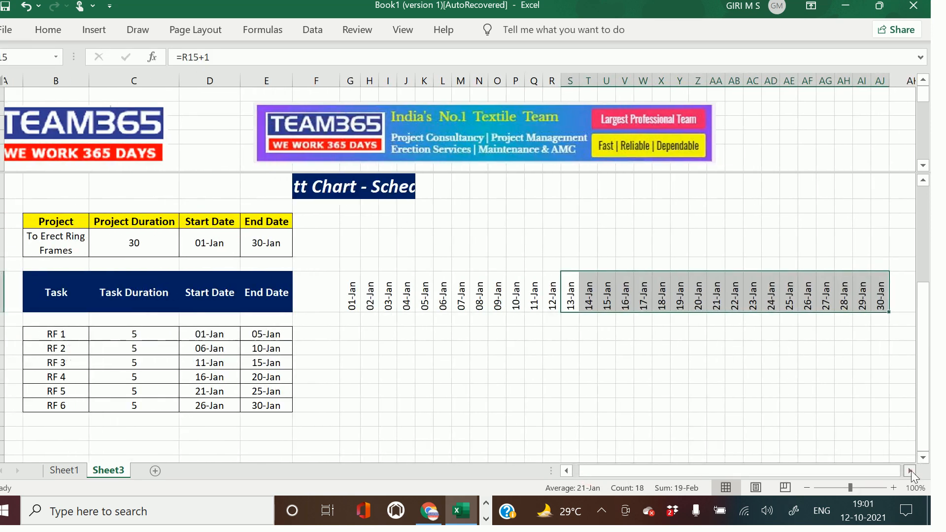
click(909, 471)
click(910, 471)
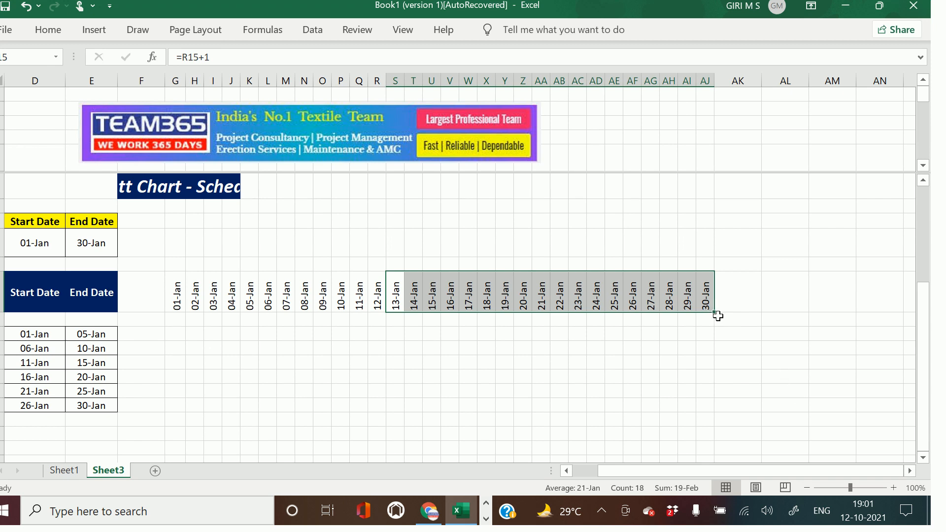
drag(714, 312, 857, 313)
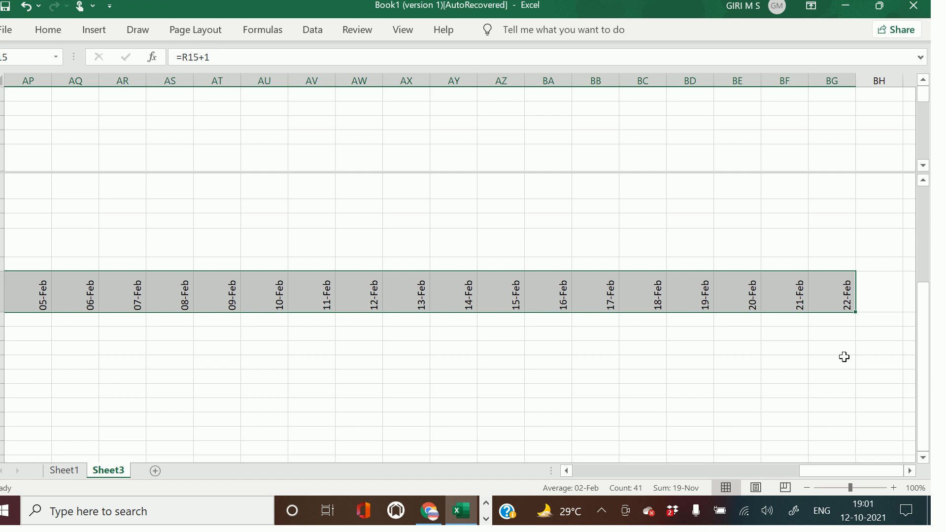
key(ctrl+z)
Step: Extend the timeline dates from AJ15 to 11-Feb in AV15 and autofit the width of those columns
click(321, 364)
click(322, 295)
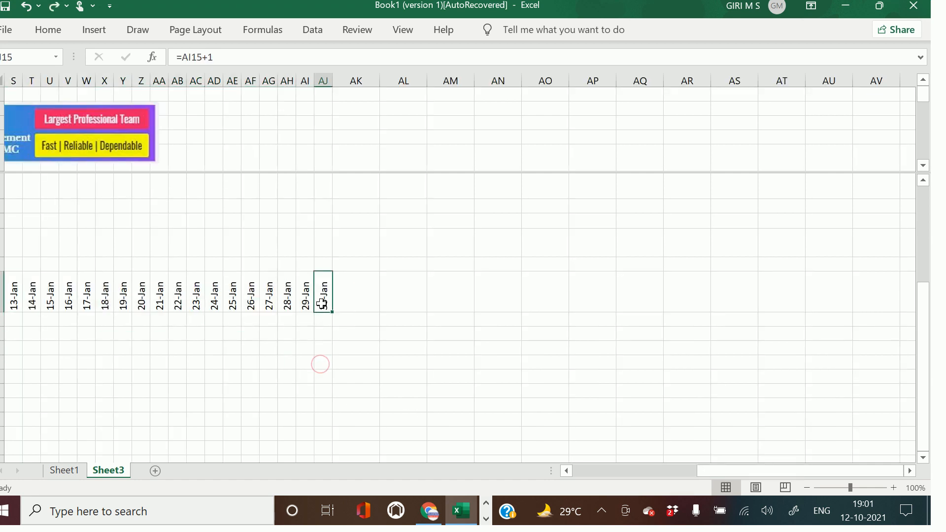
drag(328, 313, 909, 328)
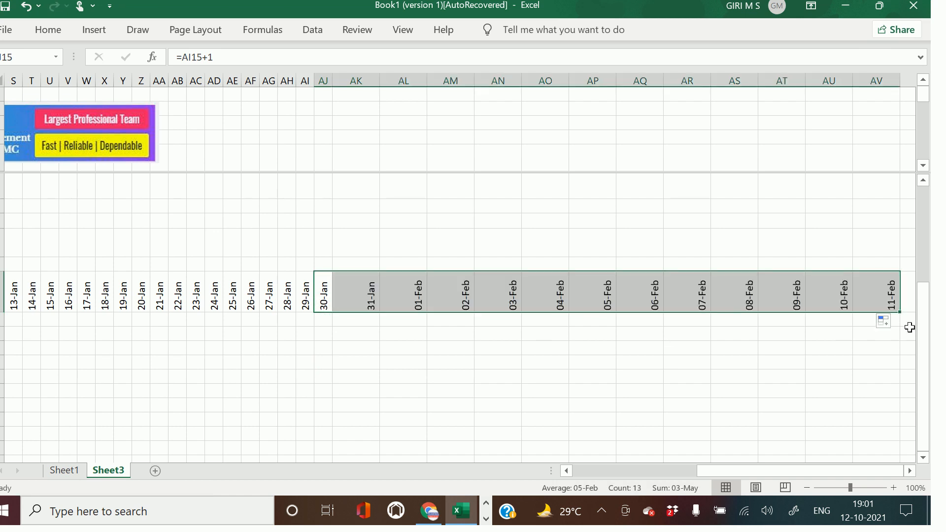
click(57, 34)
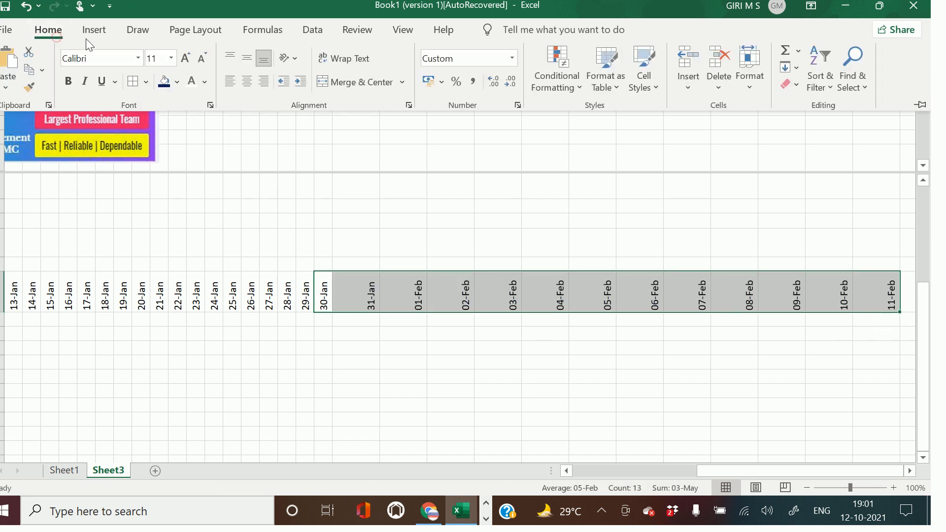
click(759, 83)
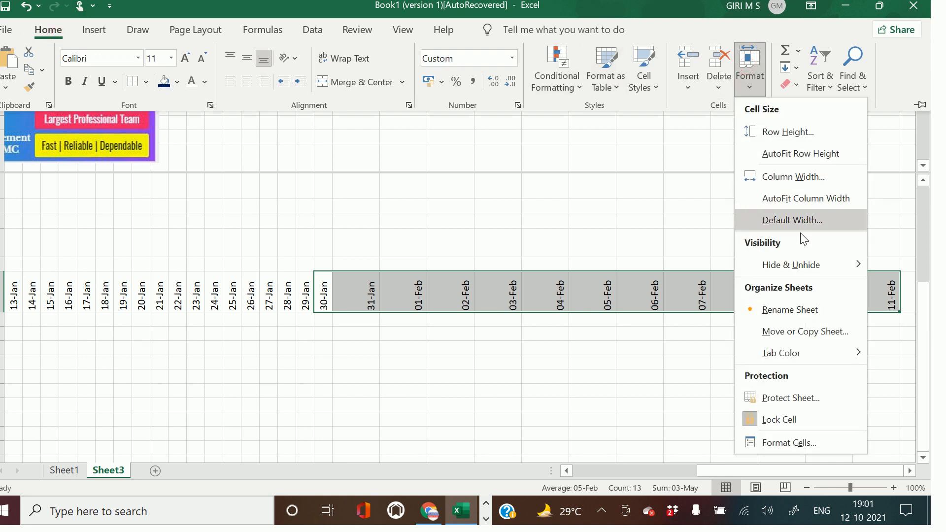
click(790, 199)
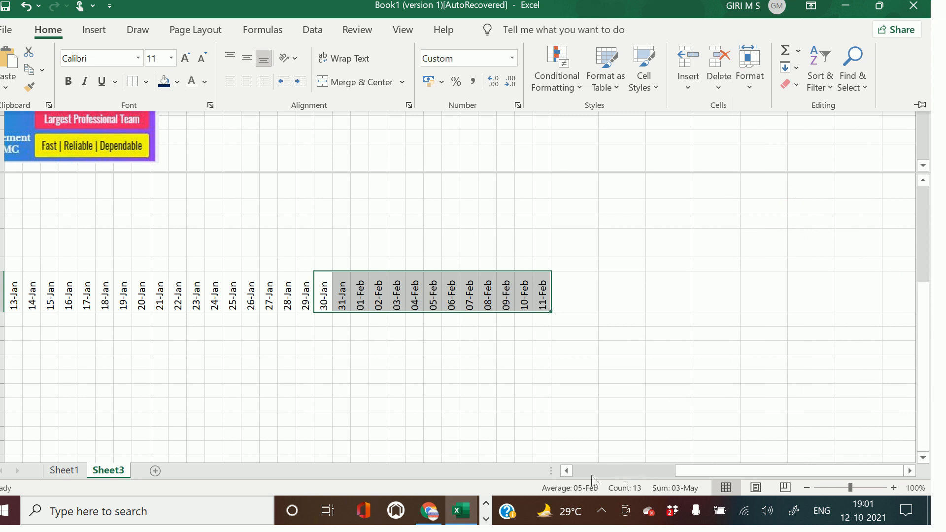
Step: Merge and center the row 14 cells above the dates 01-Jan to 01-Feb (G14:AL14) and enter the title TIME LINE
drag(563, 475, 568, 475)
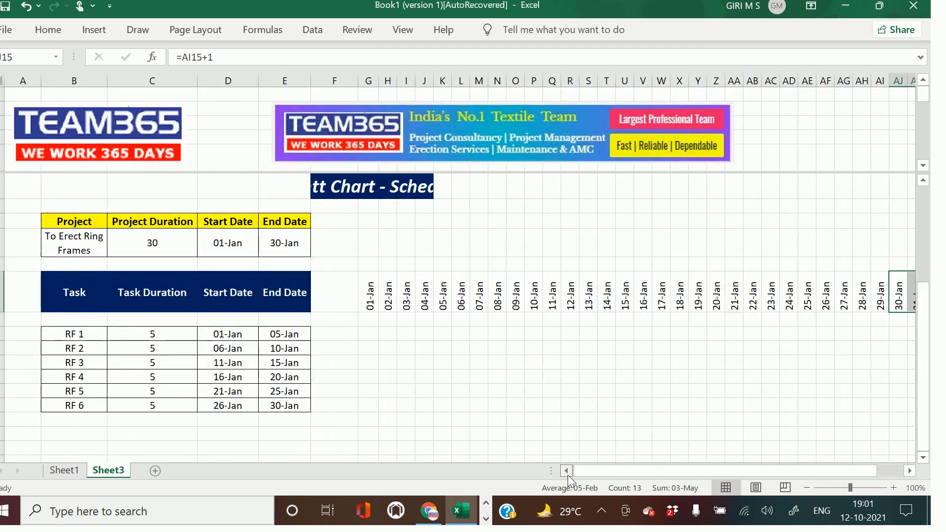
click(909, 471)
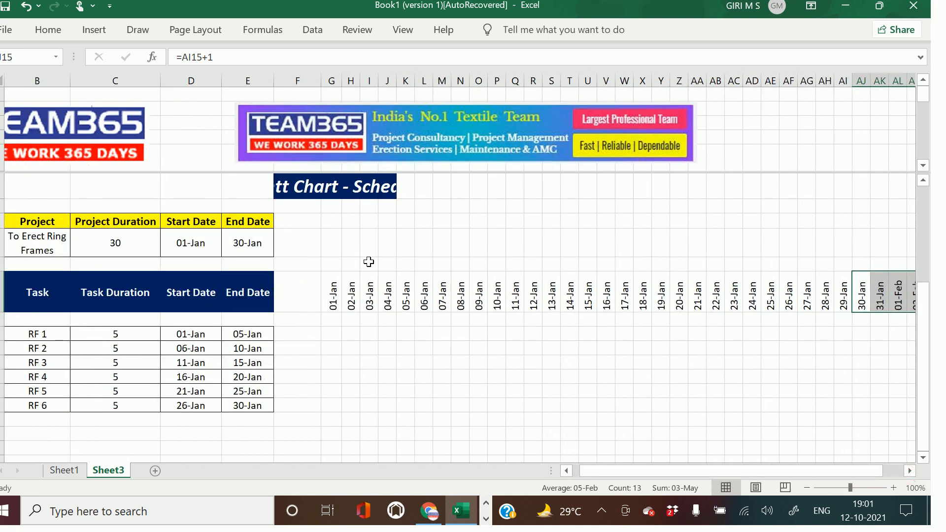
drag(330, 266, 901, 263)
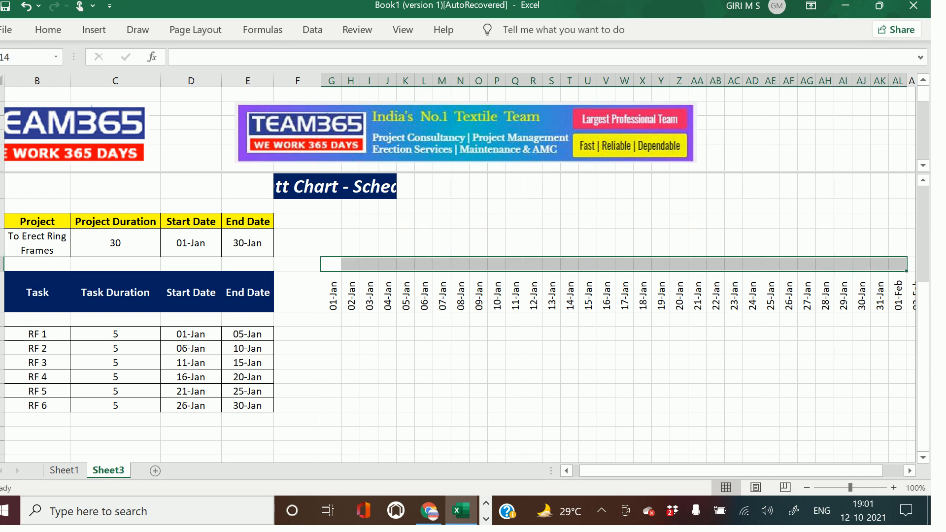
click(48, 30)
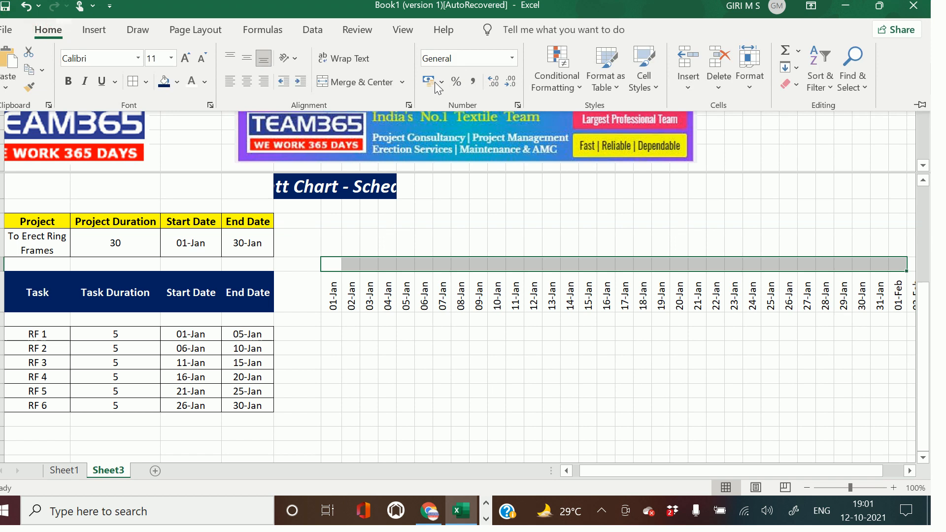
click(388, 83)
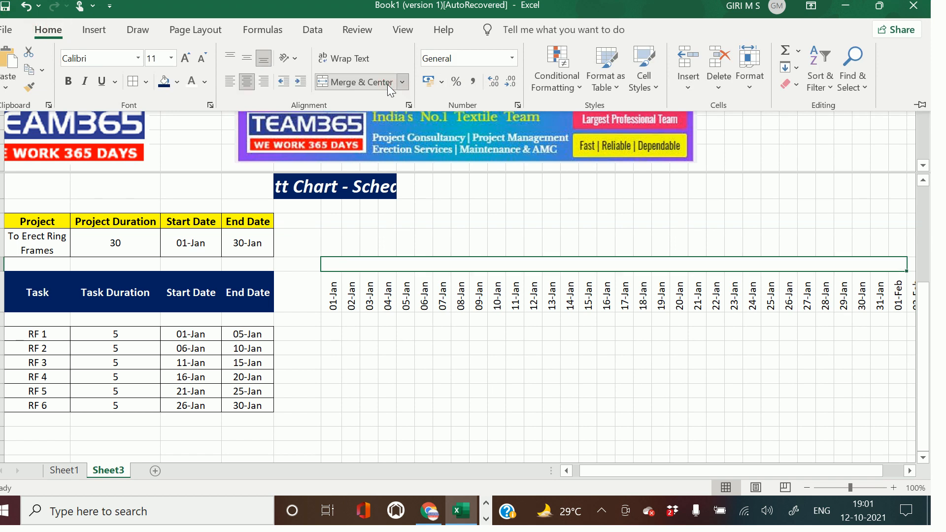
text(TIME LINE)
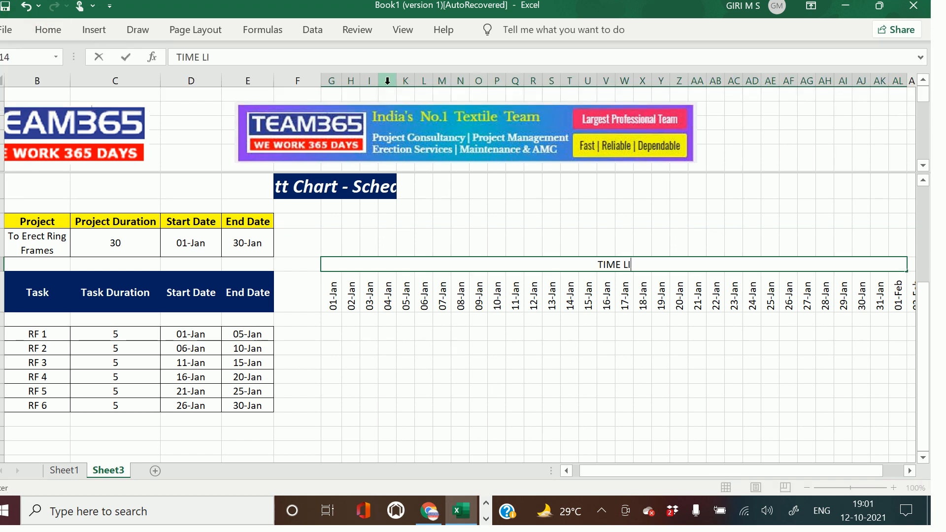
click(517, 347)
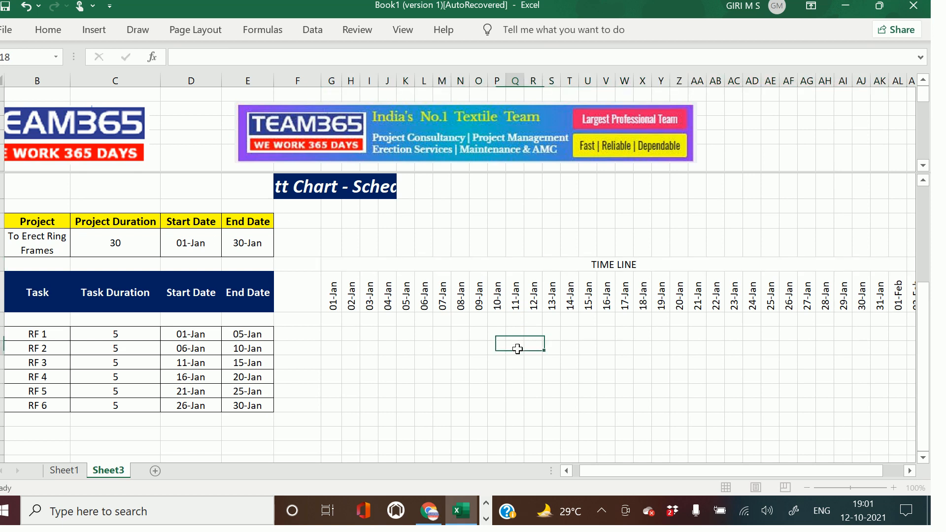
Step: Format the TIME LINE title with a yellow fill, bold text and font size 14
click(510, 269)
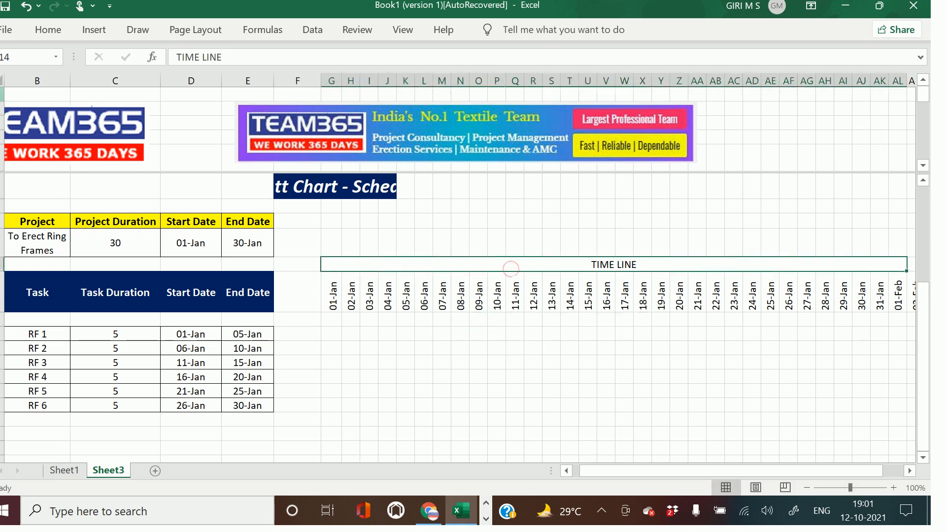
click(48, 29)
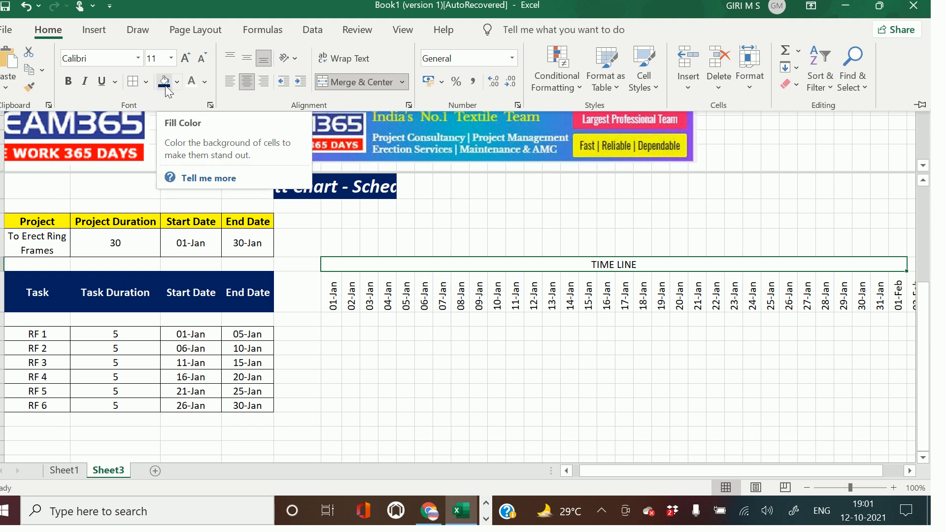
click(177, 82)
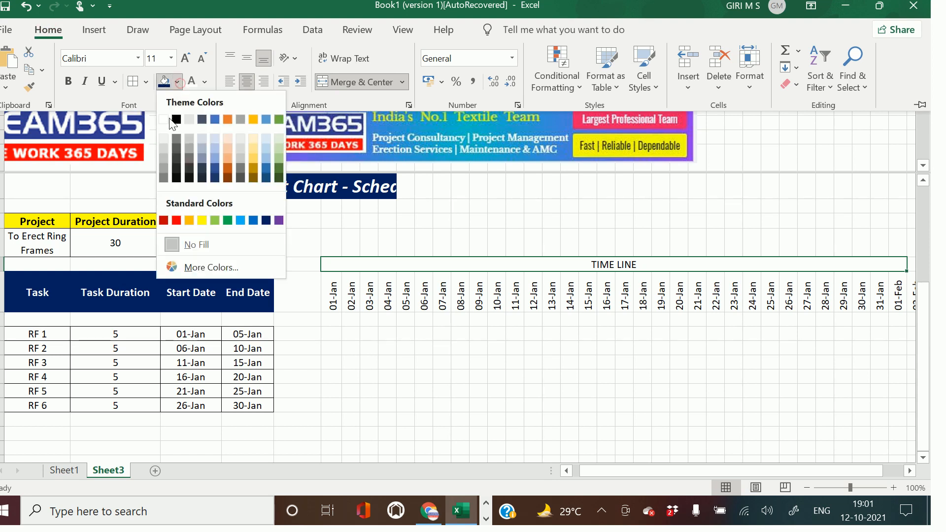
click(202, 220)
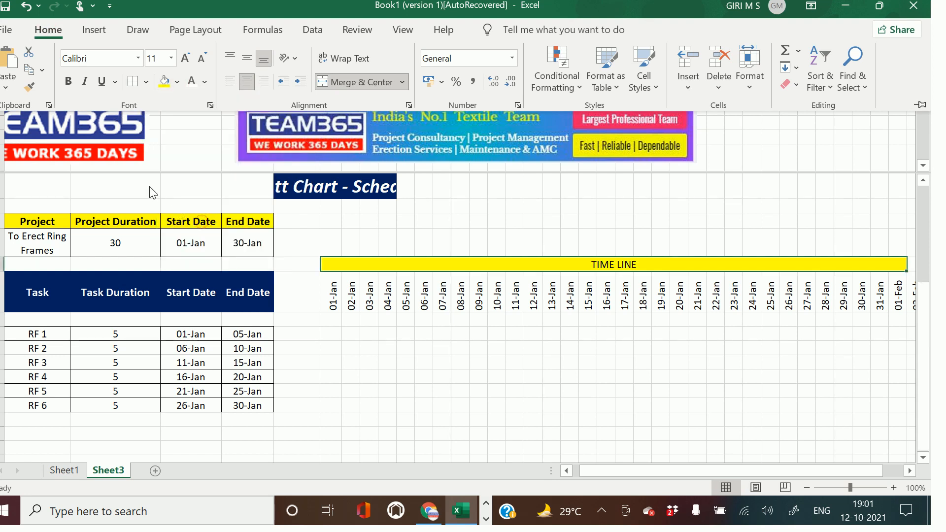
click(69, 82)
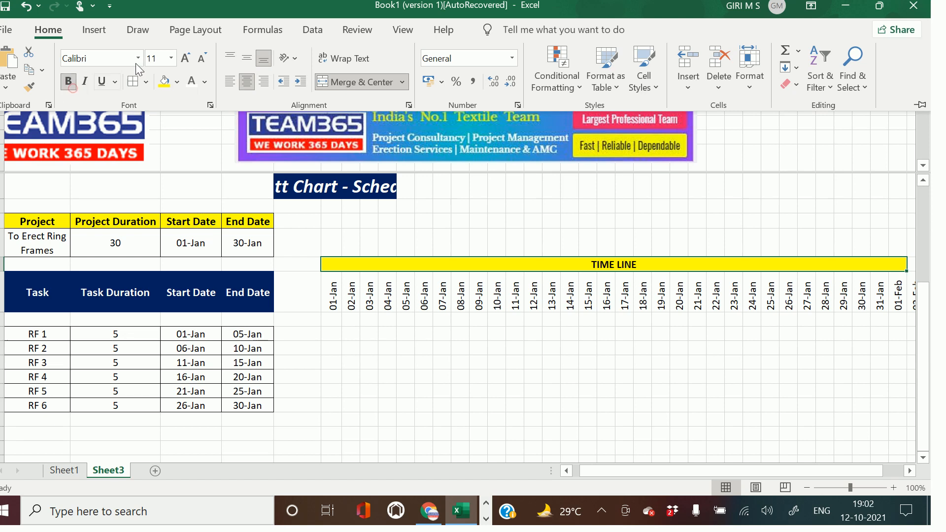
click(186, 59)
click(186, 58)
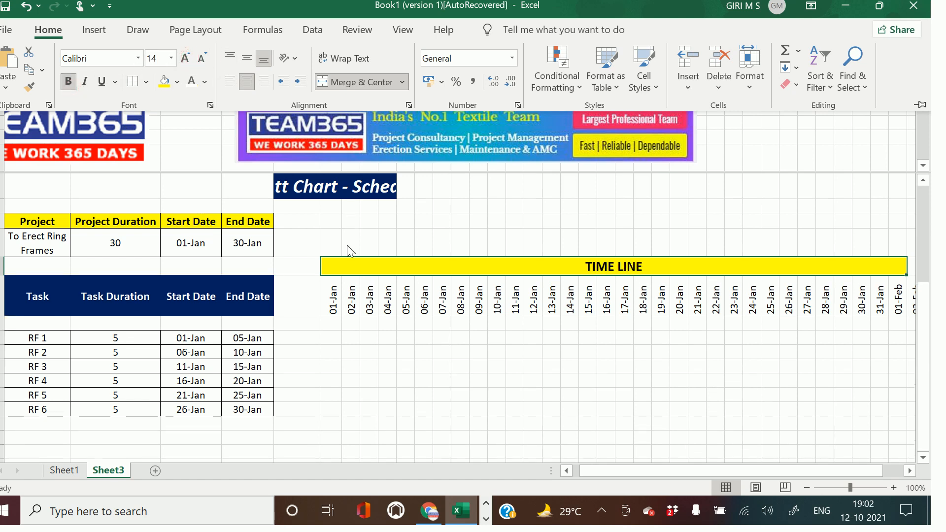
Step: Fill the timeline date cells from 01-Jan to 01-Feb (G15:AL15) with standard orange
click(337, 312)
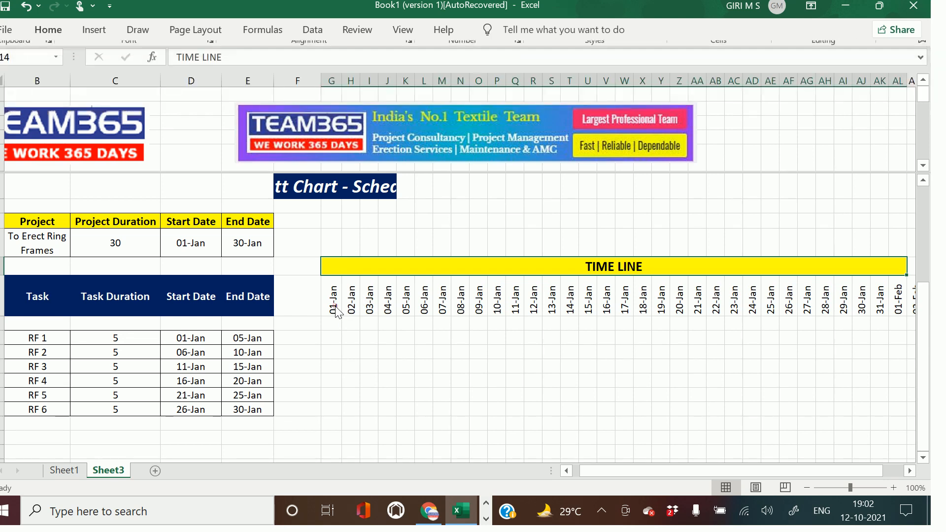
drag(338, 311, 903, 310)
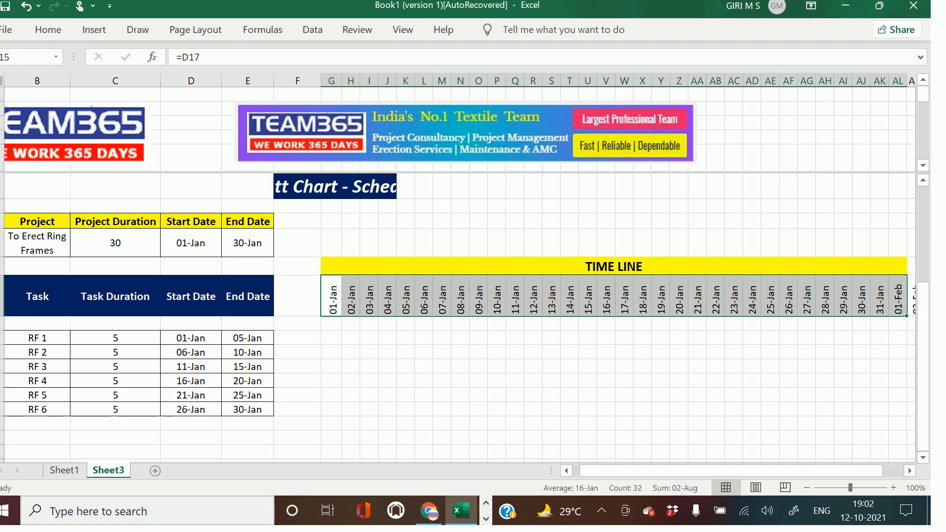
click(49, 30)
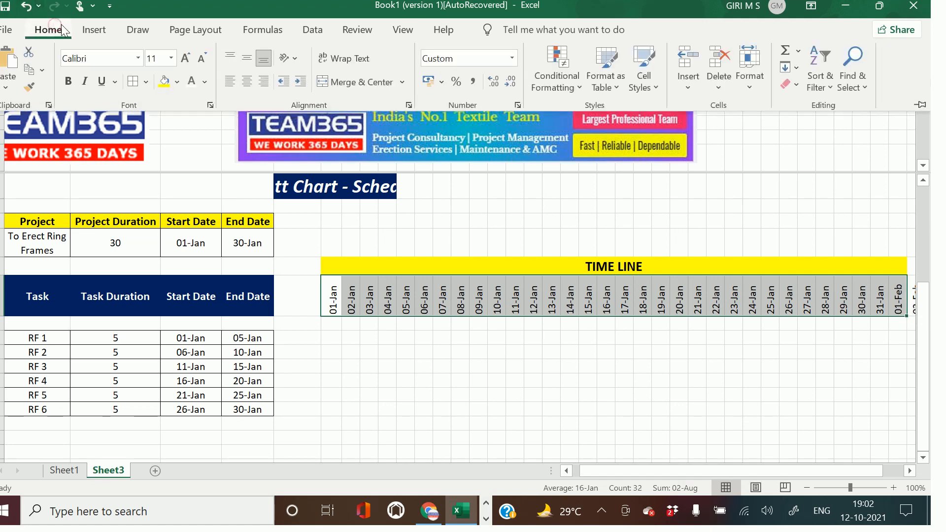
click(178, 82)
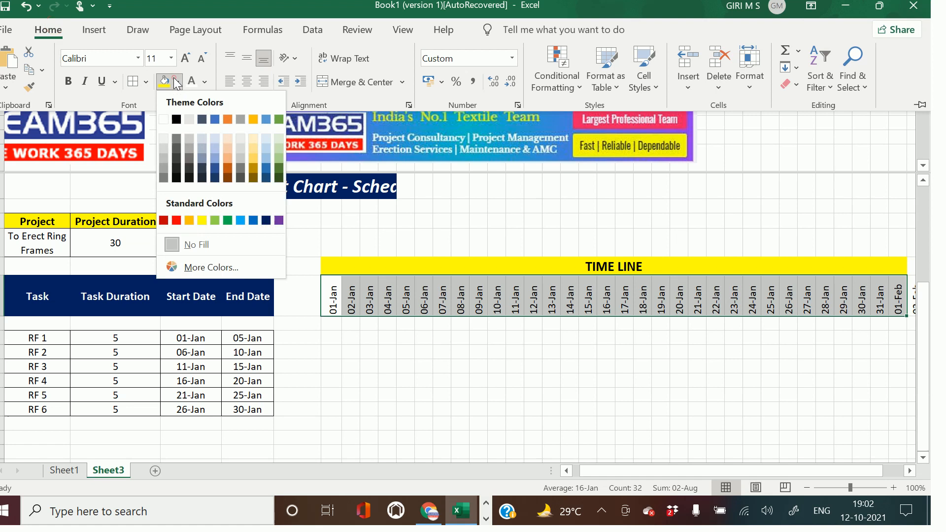
click(189, 220)
click(379, 357)
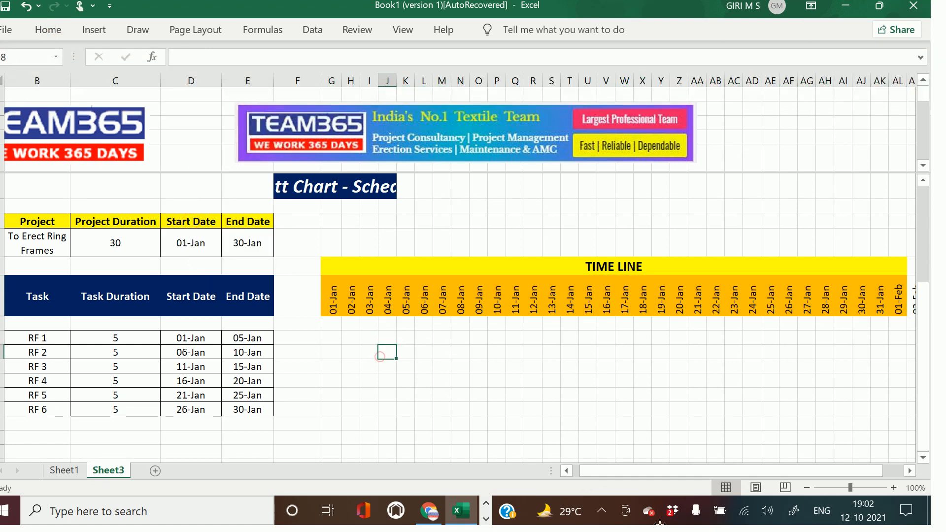
Step: Start an IF formula with a nested AND in G17, using G15>=D17 as its first condition
key(alt+shift)
click(333, 341)
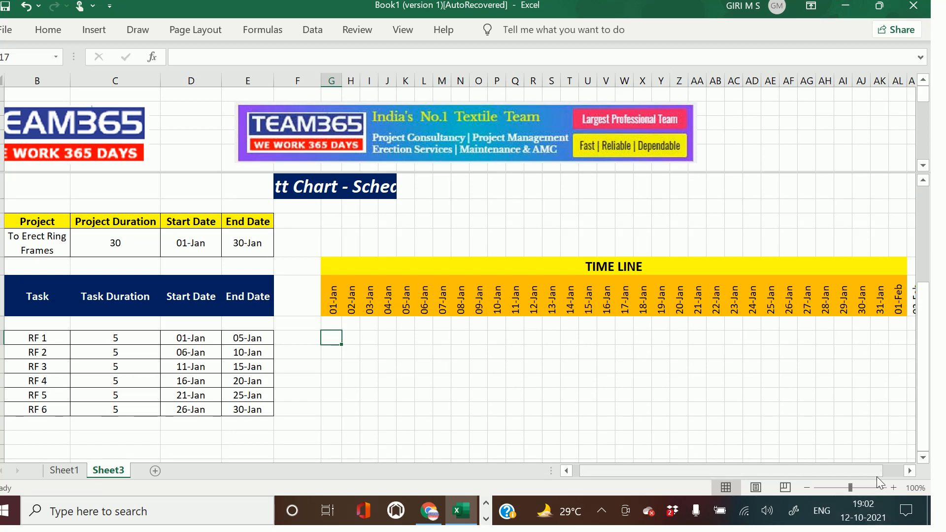
text(=)
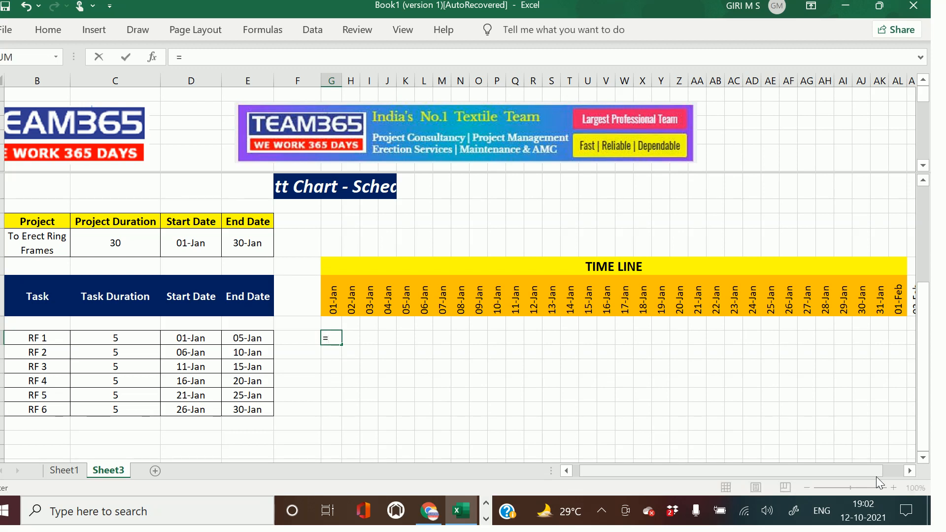
text(IF)
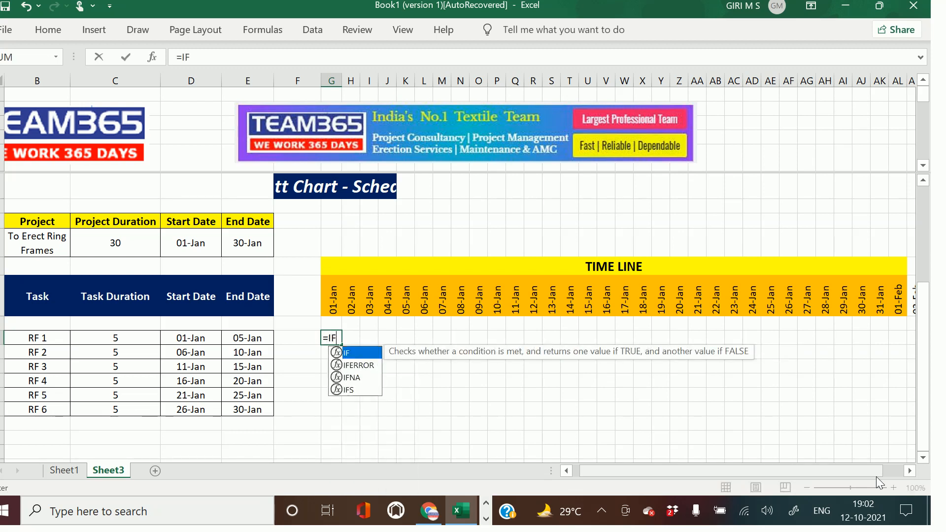
text(()
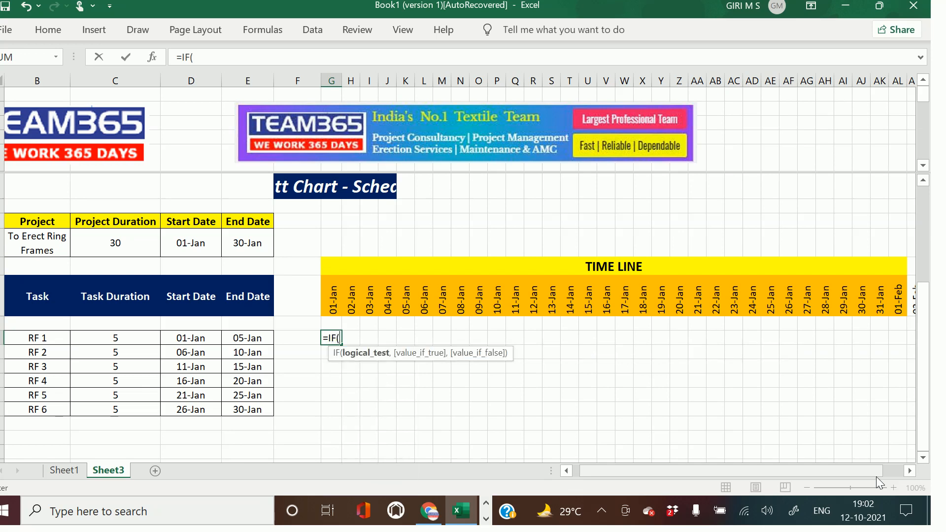
text(AND)
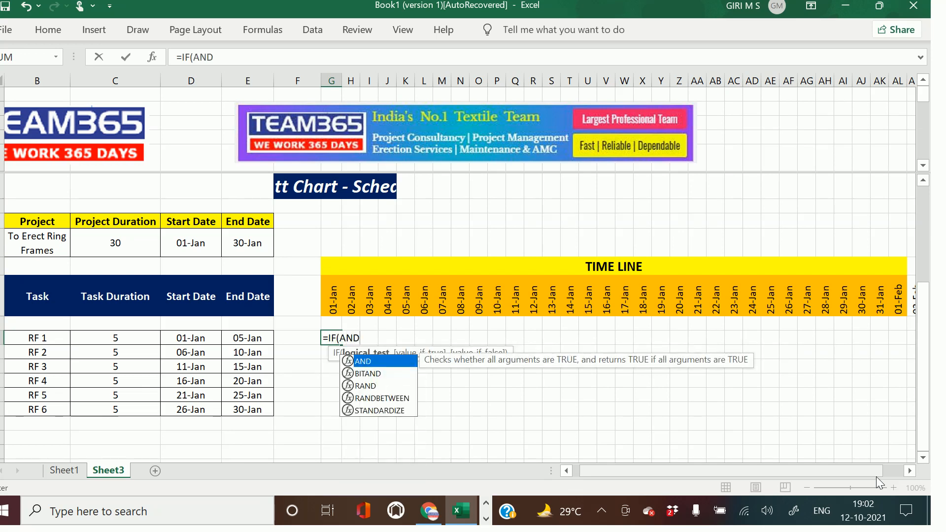
text(()
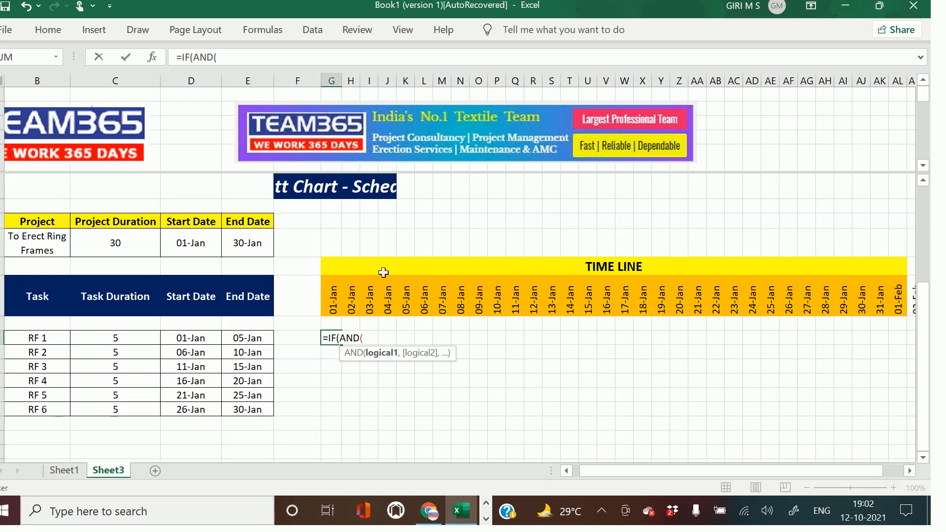
click(335, 307)
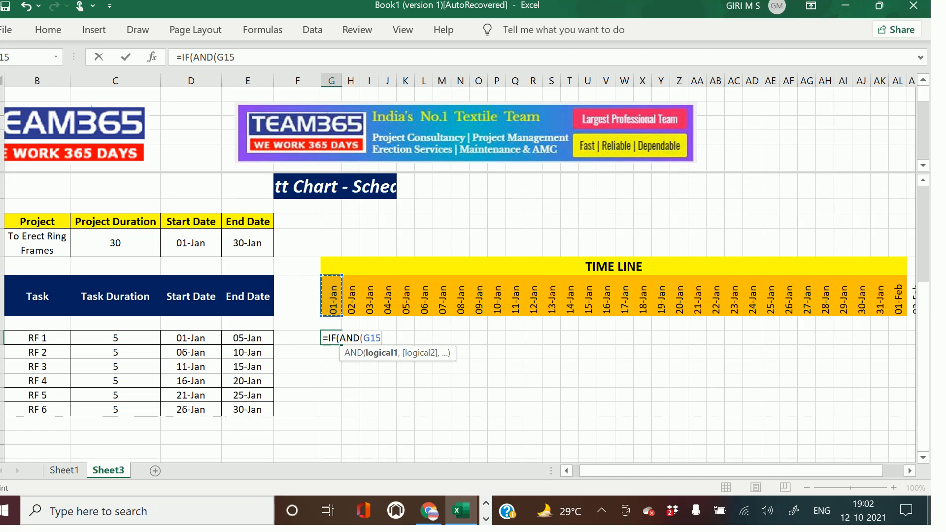
text(>=)
click(194, 335)
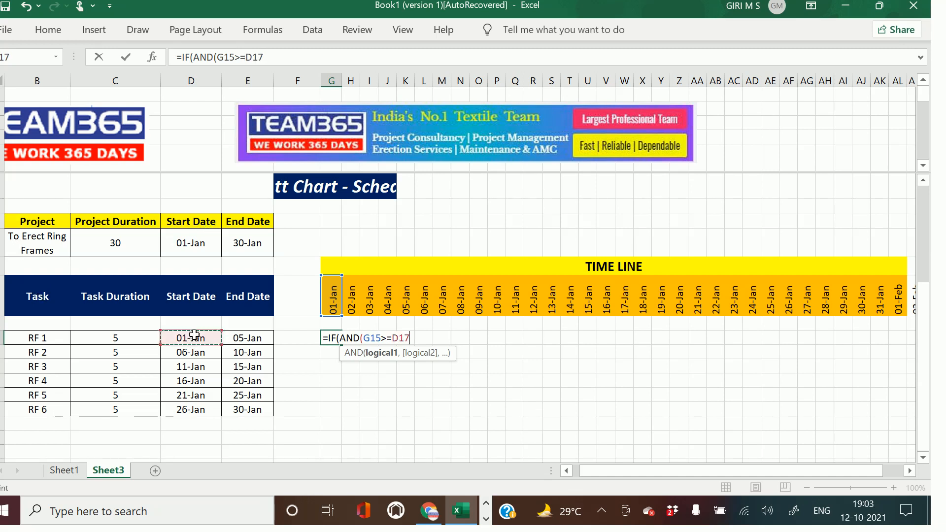
Step: Complete the G17 formula with the second condition G15<=E17, returning "X" when true and "" otherwise
text(,)
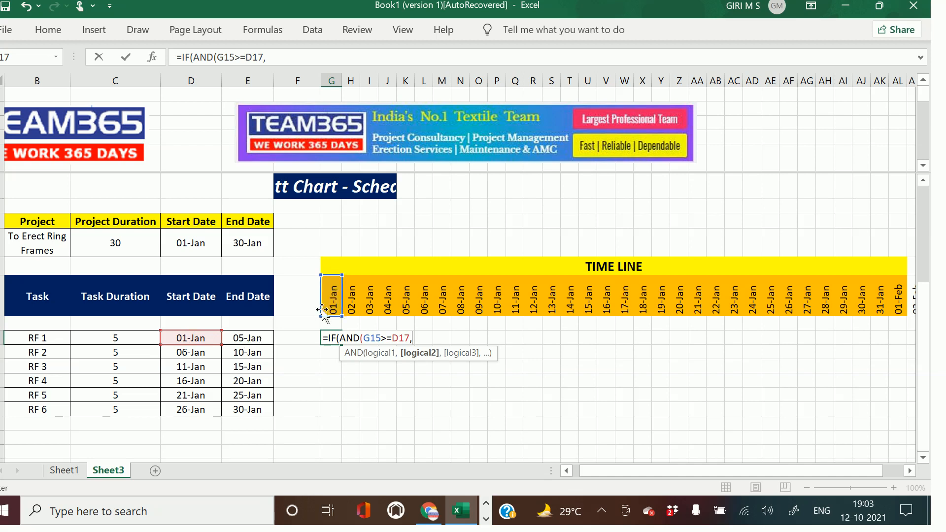
click(331, 297)
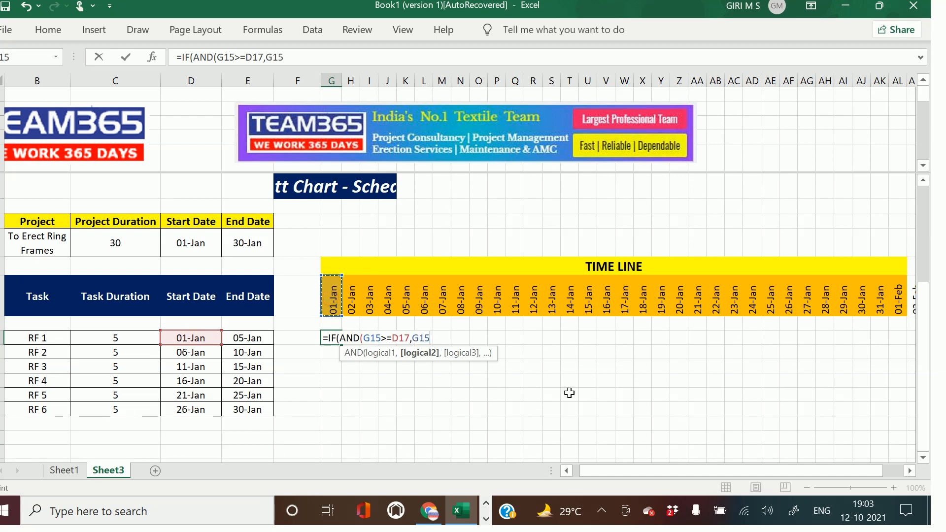
text(<=)
click(250, 338)
text())
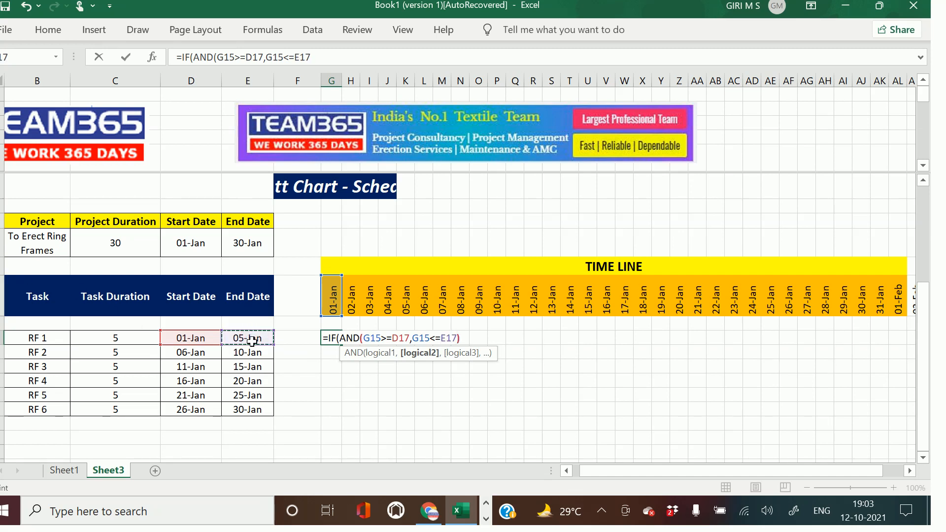
text(,"X)
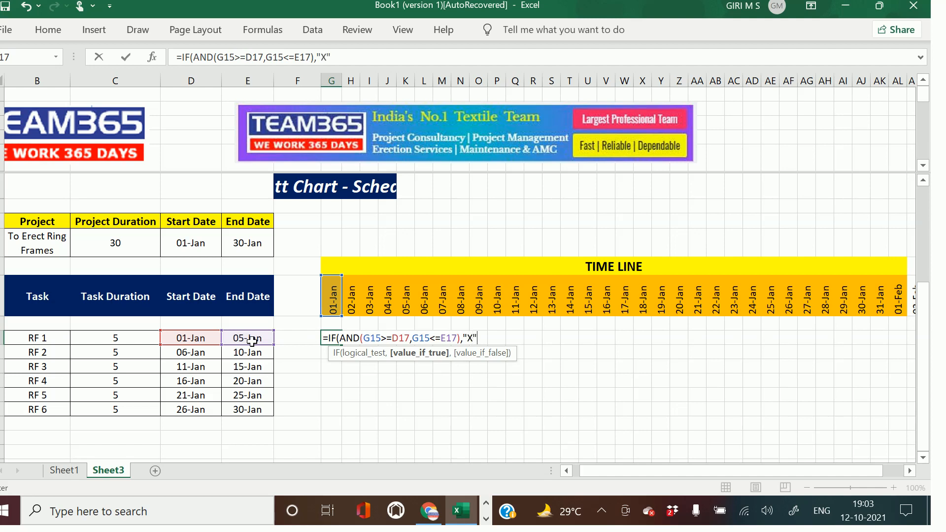
text(",)
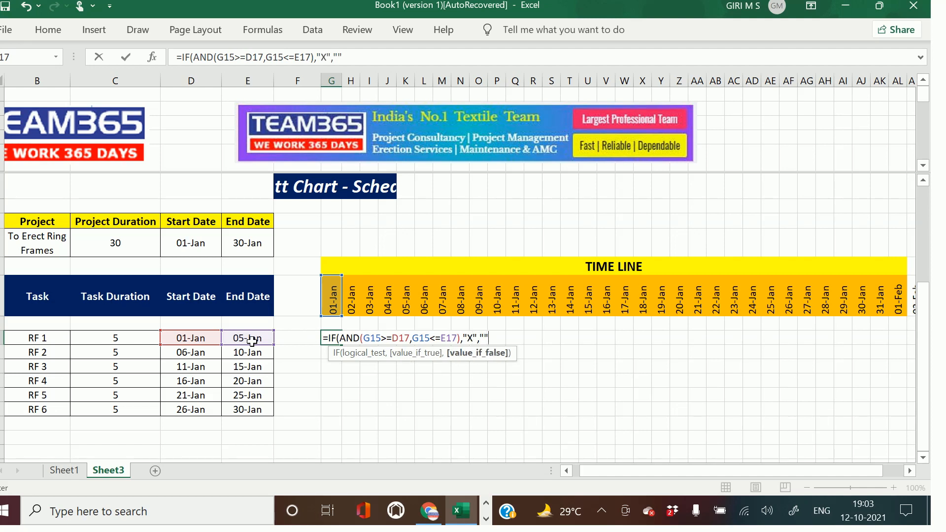
text(""))
key(Return)
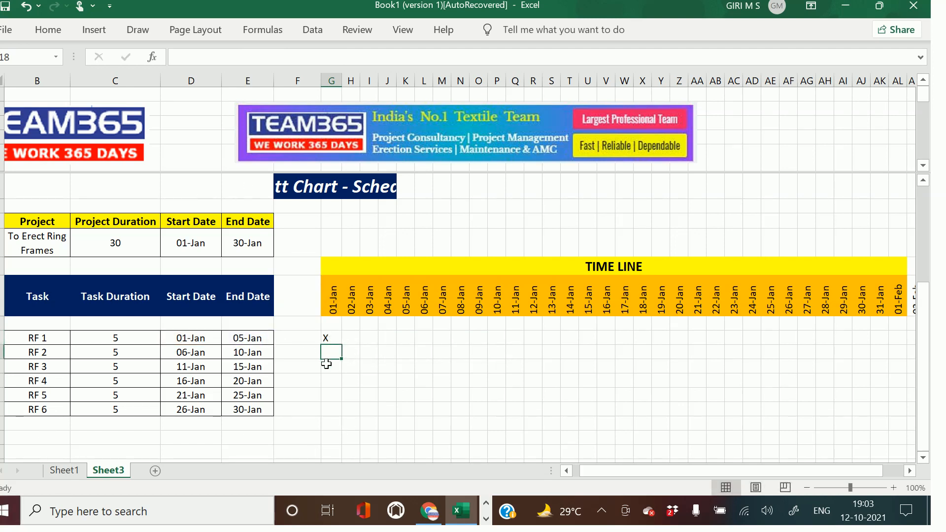
Step: Edit the G17 formula with mixed references so its AND conditions read G$15>=$D17 and G$15<=$E17
click(333, 340)
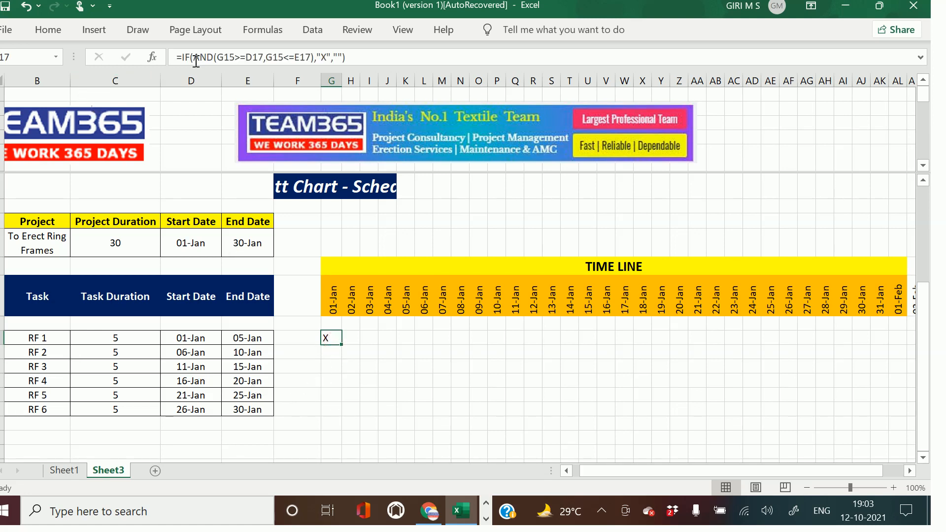
click(228, 57)
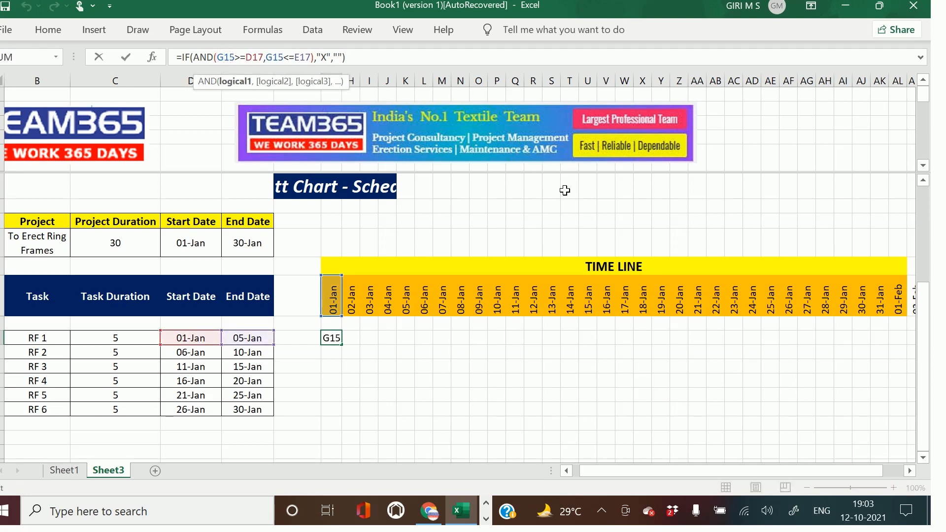
text($)
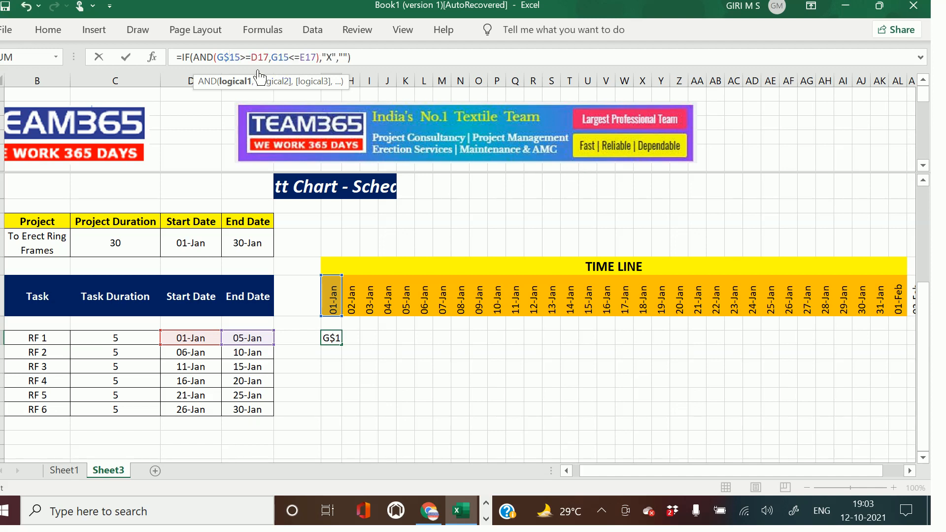
click(253, 56)
text($)
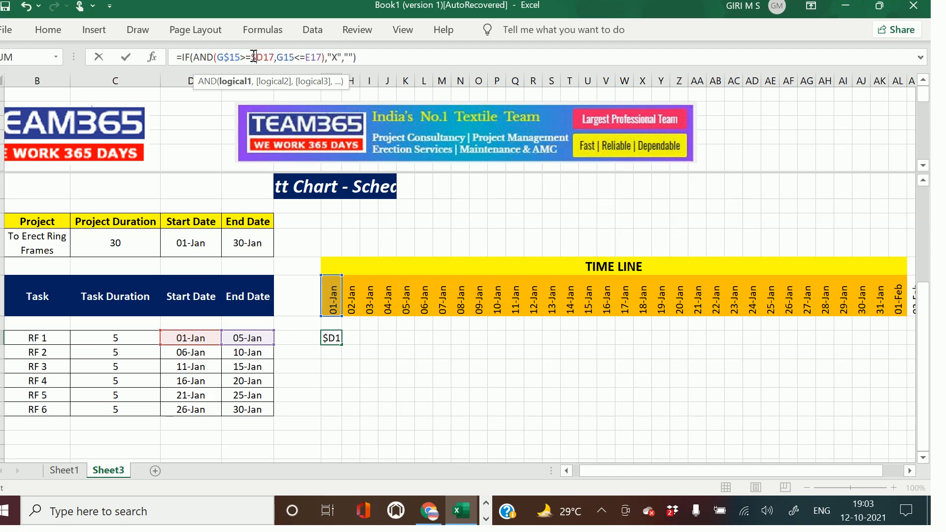
click(284, 57)
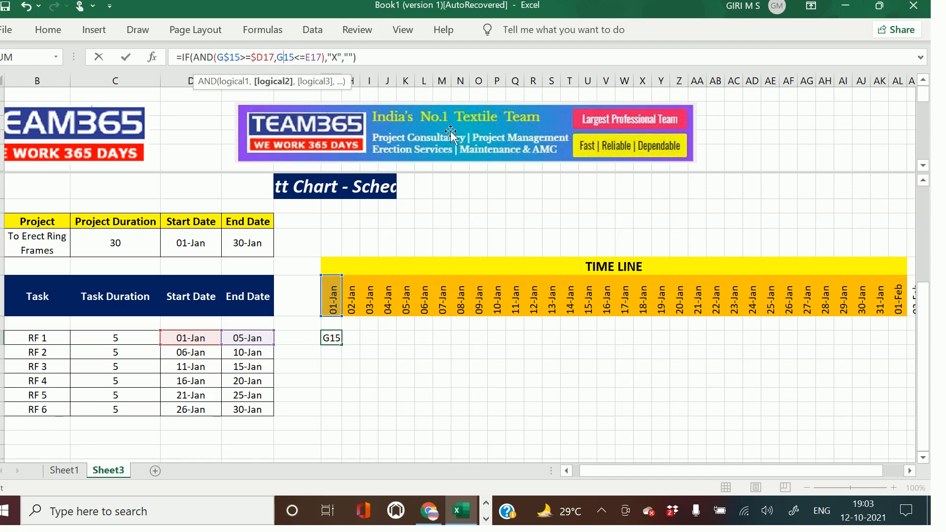
text($)
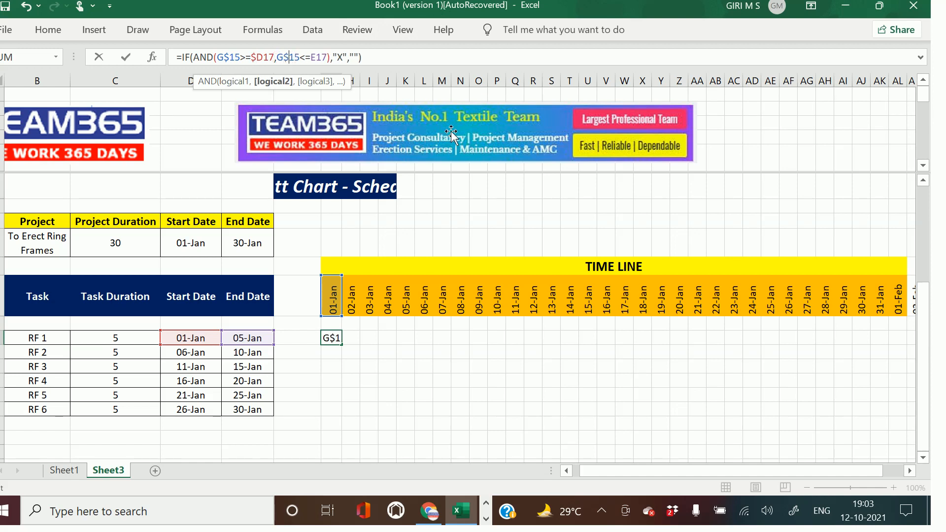
click(313, 58)
text($)
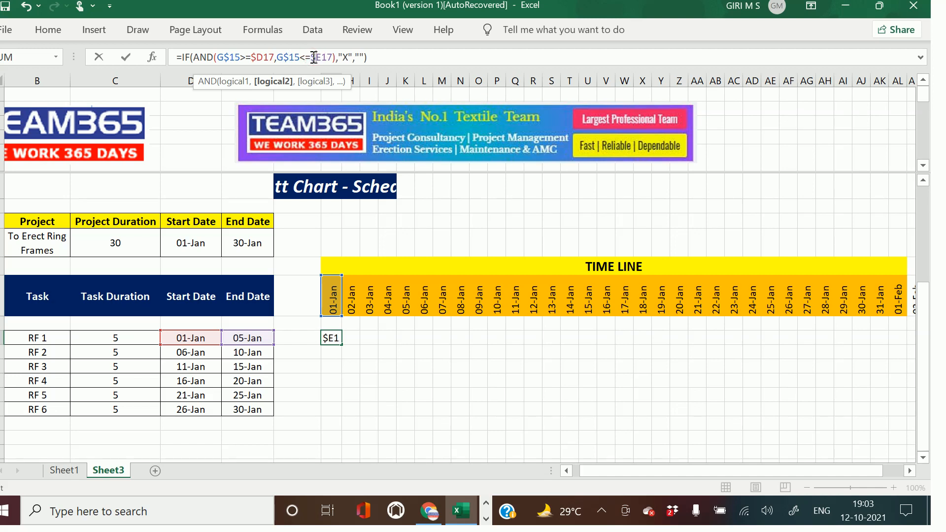
key(Return)
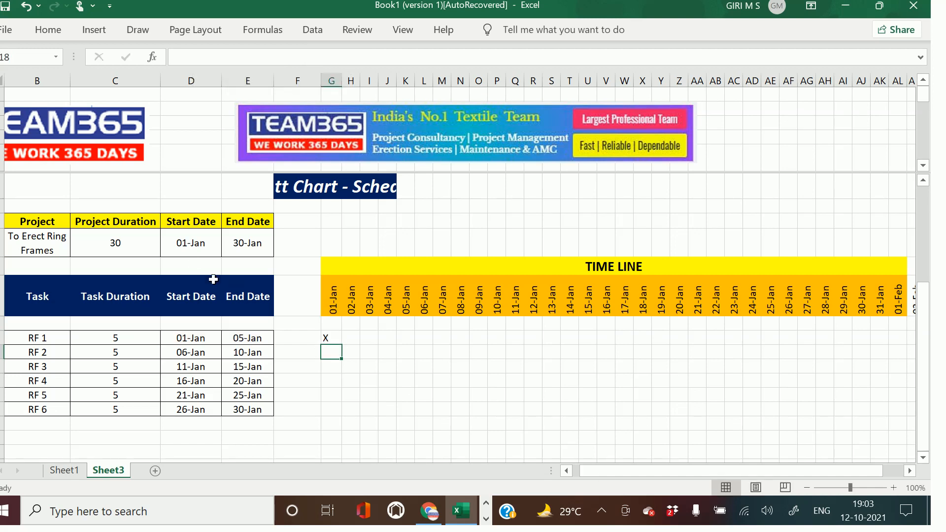
Step: Fill the G17 formula across G17:AL22 and start an Equal To highlight rule there for cells equal to X
click(336, 339)
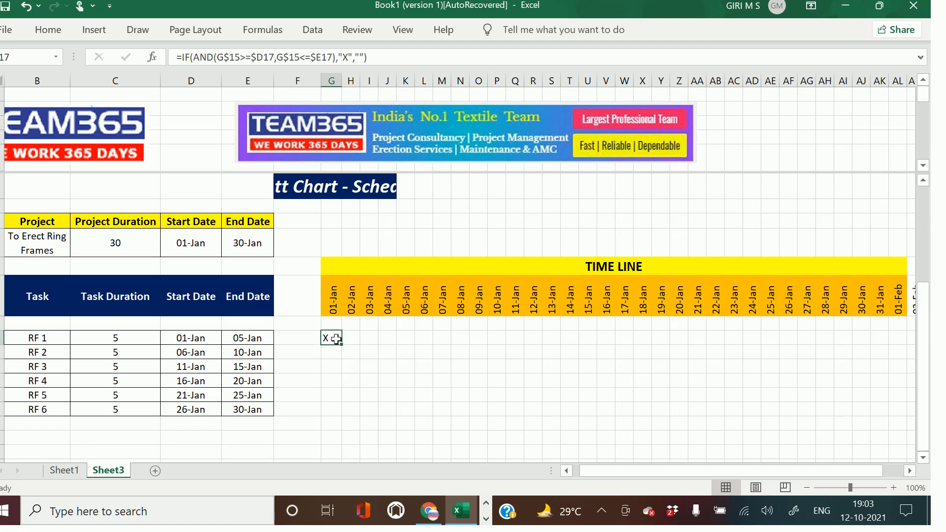
drag(341, 345, 901, 451)
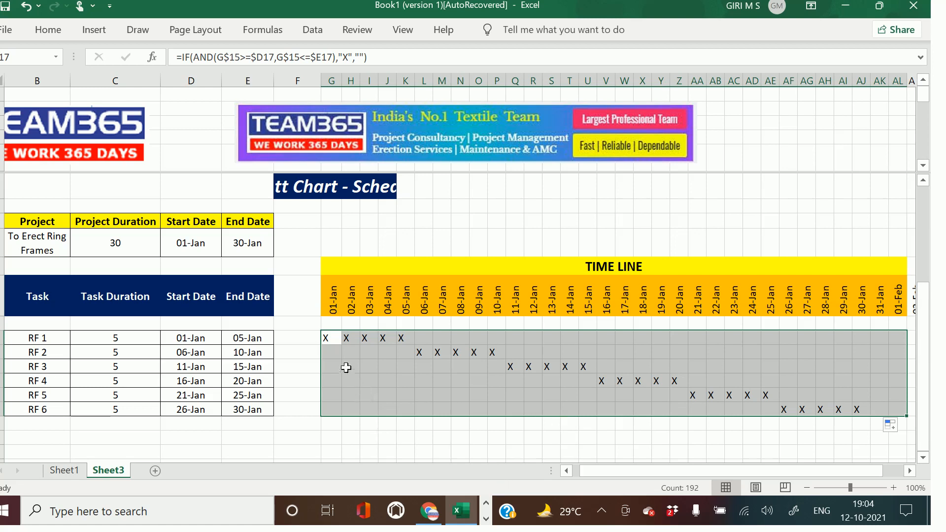
click(55, 35)
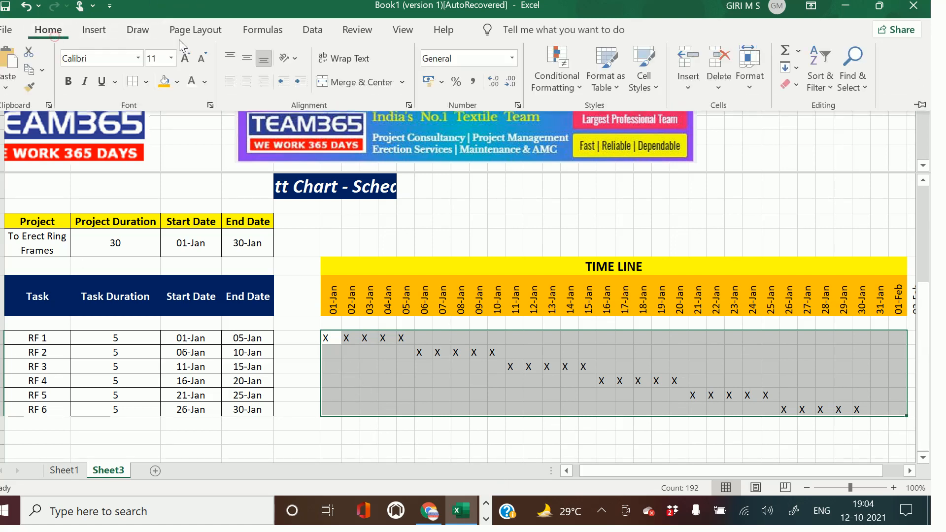
click(554, 79)
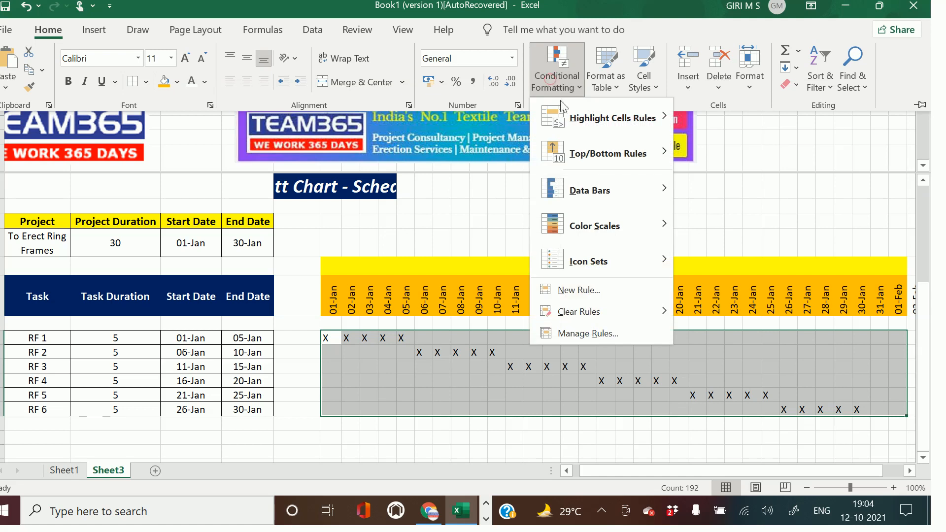
mouse_move(633, 118)
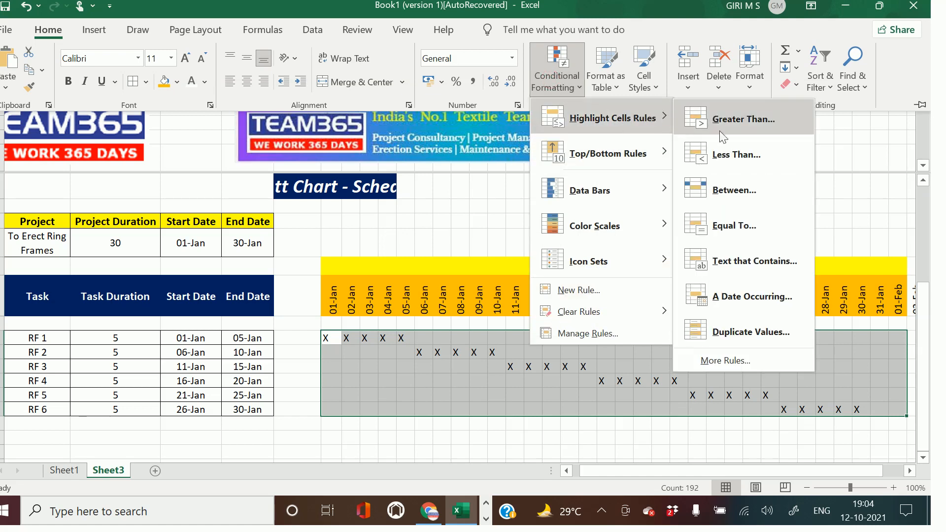
click(764, 227)
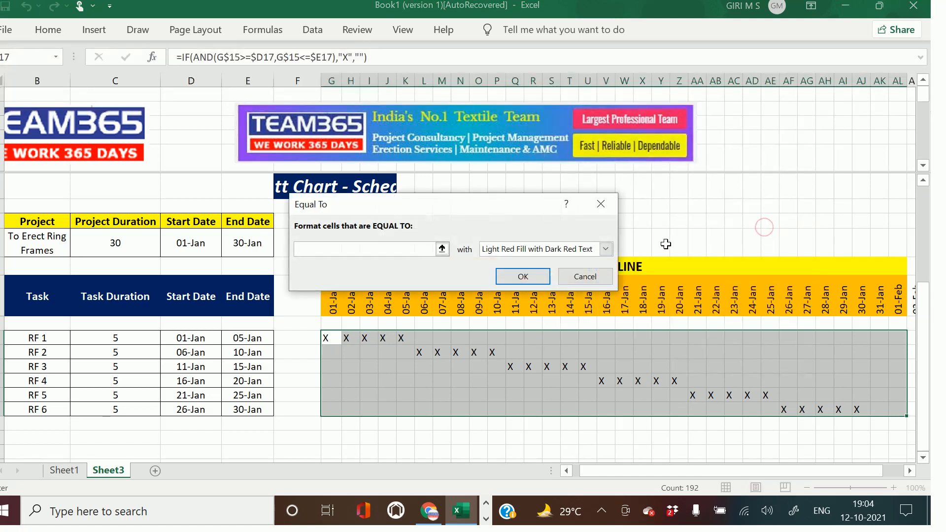
text(X)
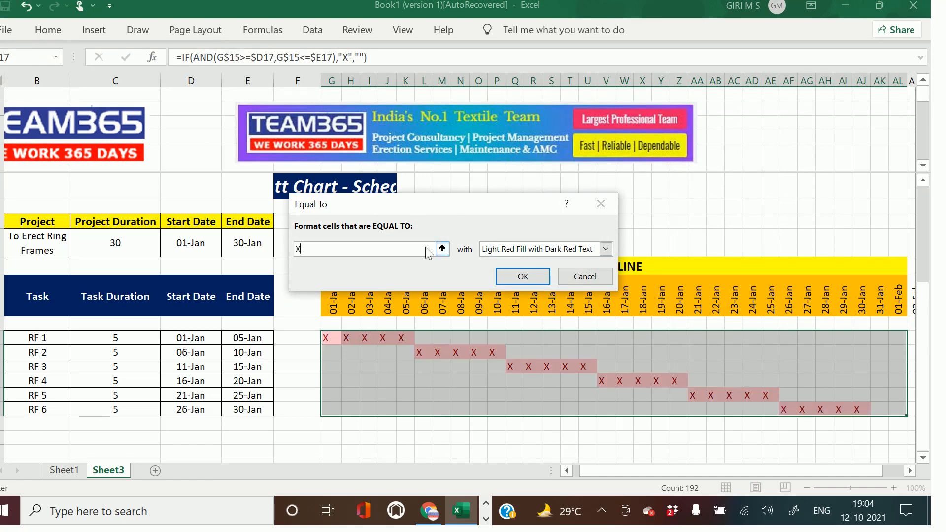
Step: Apply a custom format with blue fill and standard blue font to the Equal To rule
click(606, 249)
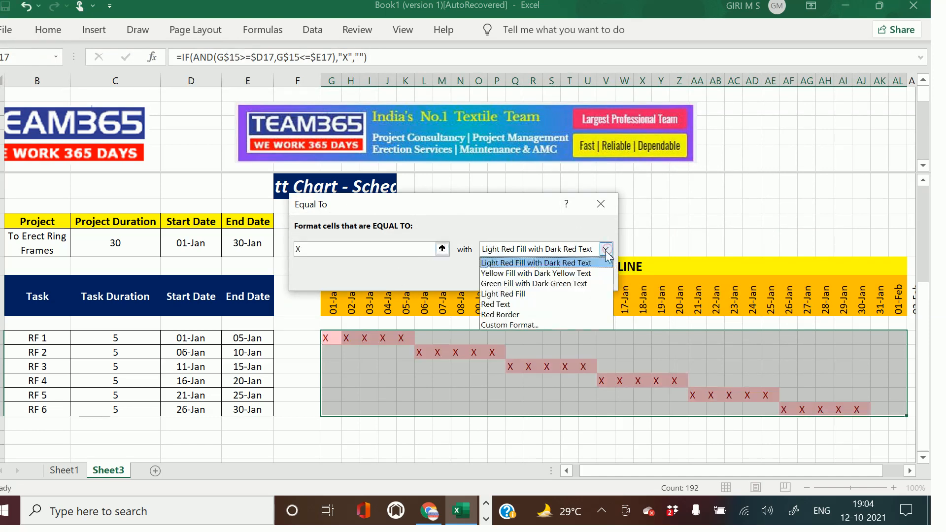
click(577, 327)
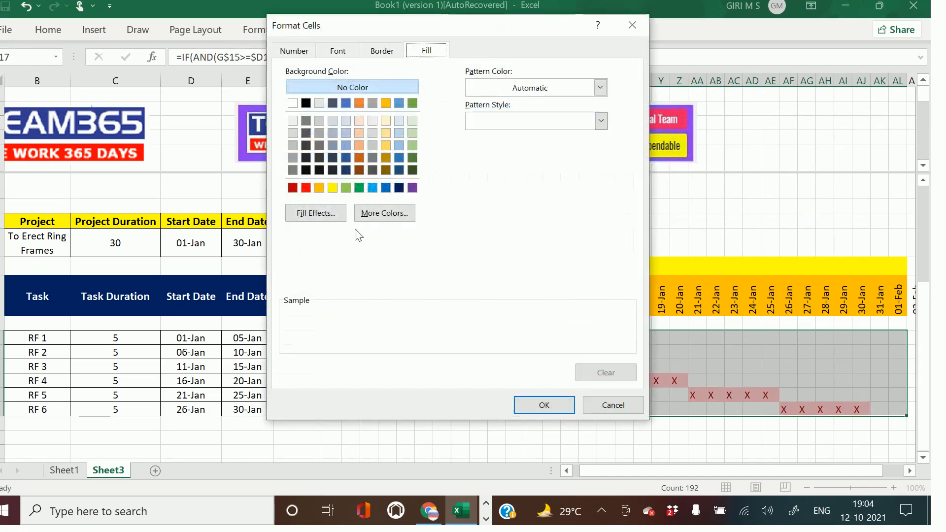
click(399, 158)
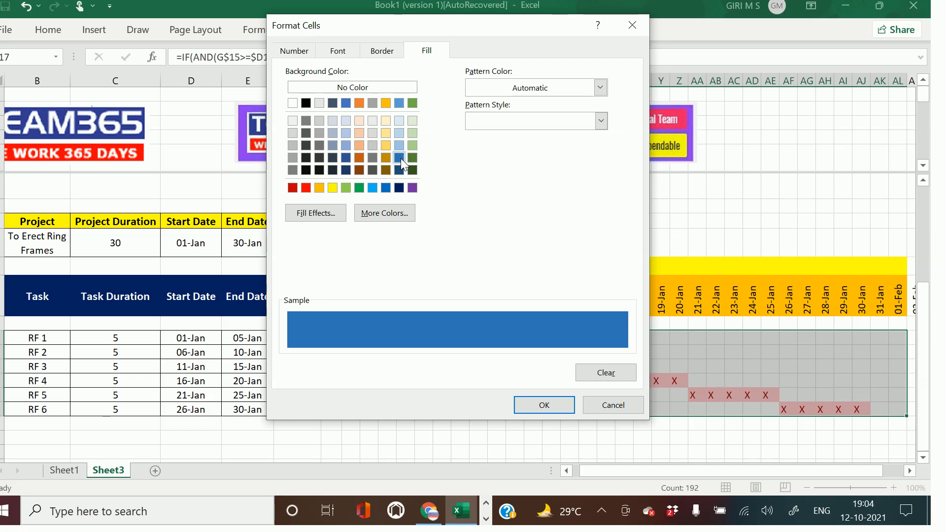
click(340, 51)
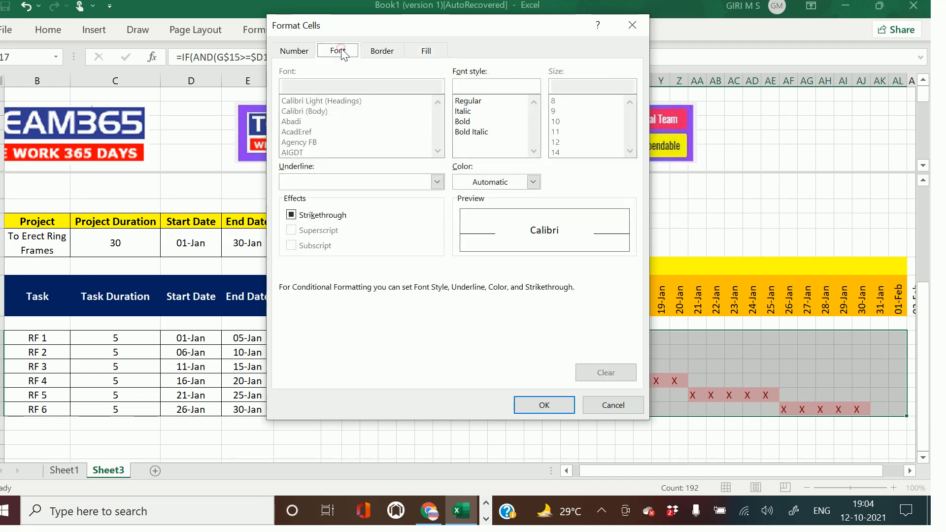
click(533, 183)
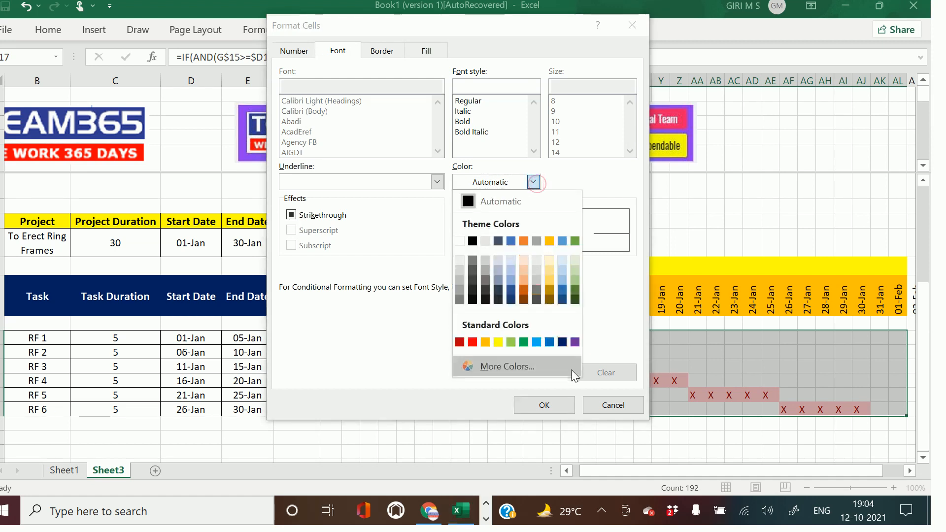
click(549, 341)
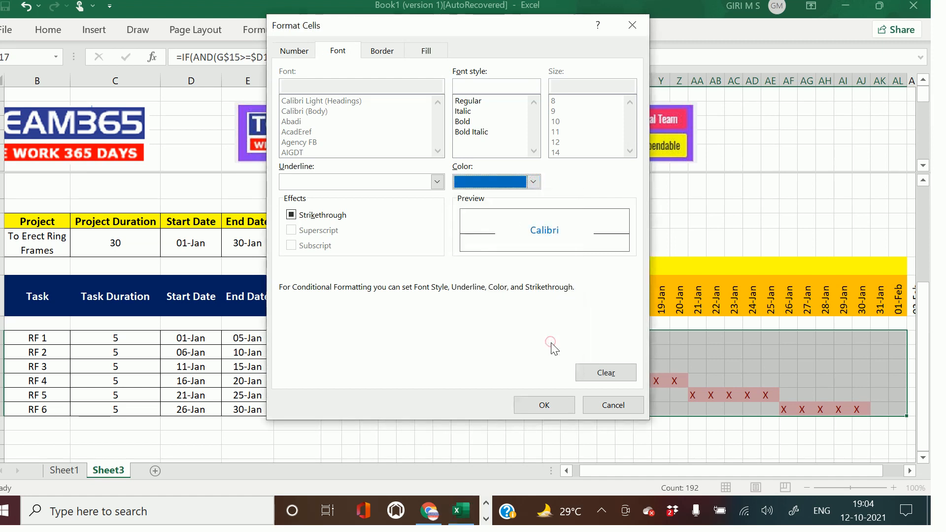
click(543, 406)
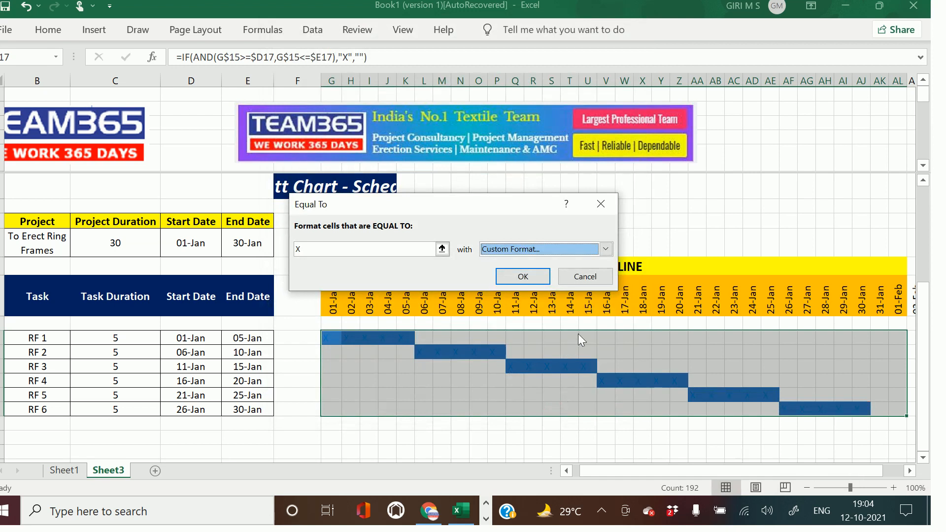
click(523, 276)
click(819, 206)
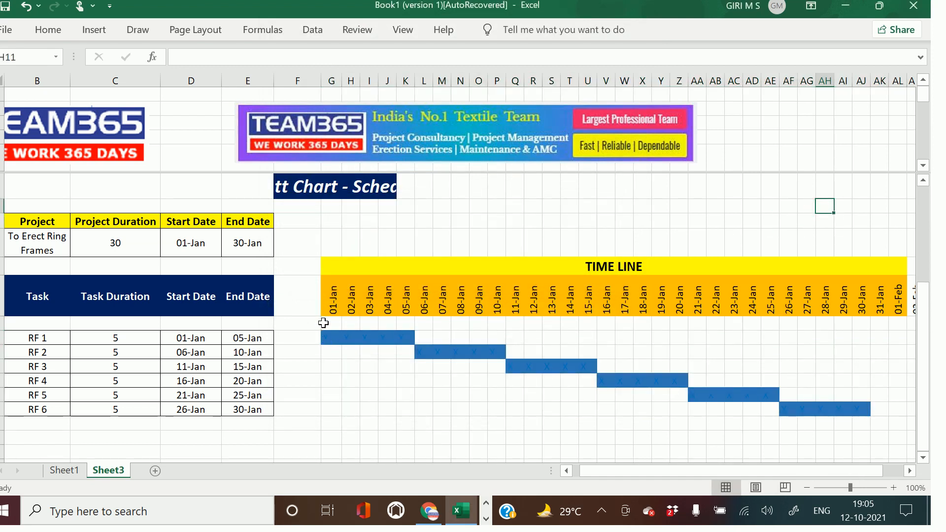
Step: Add an outside border around the timeline grid area G16:AL22
drag(324, 323, 902, 412)
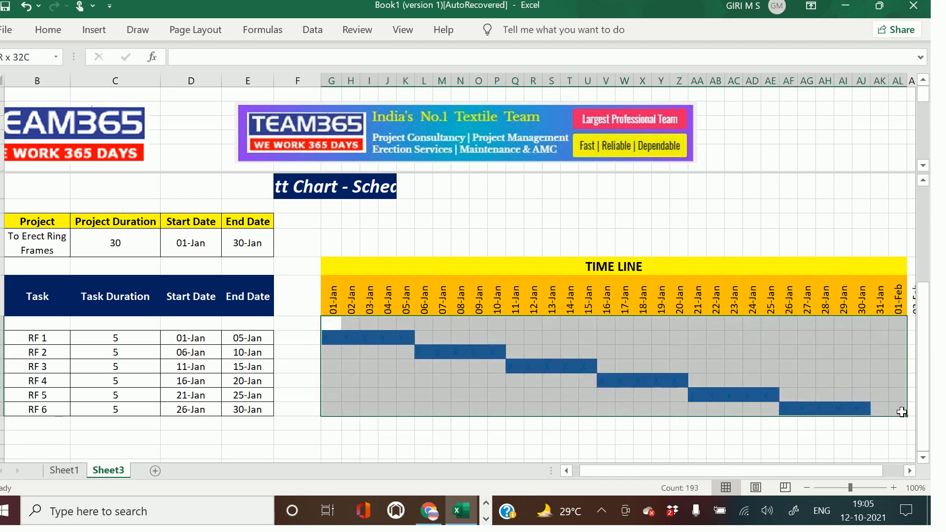
click(56, 32)
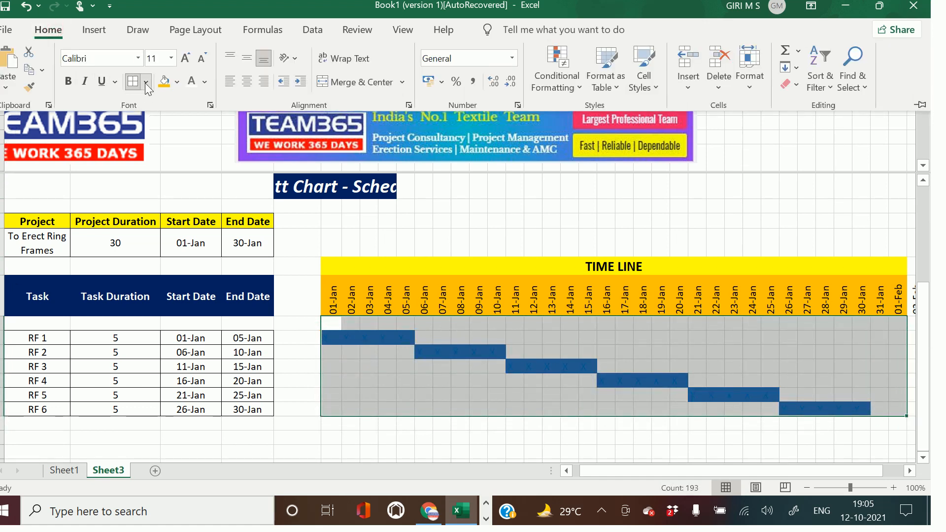
click(146, 83)
click(170, 288)
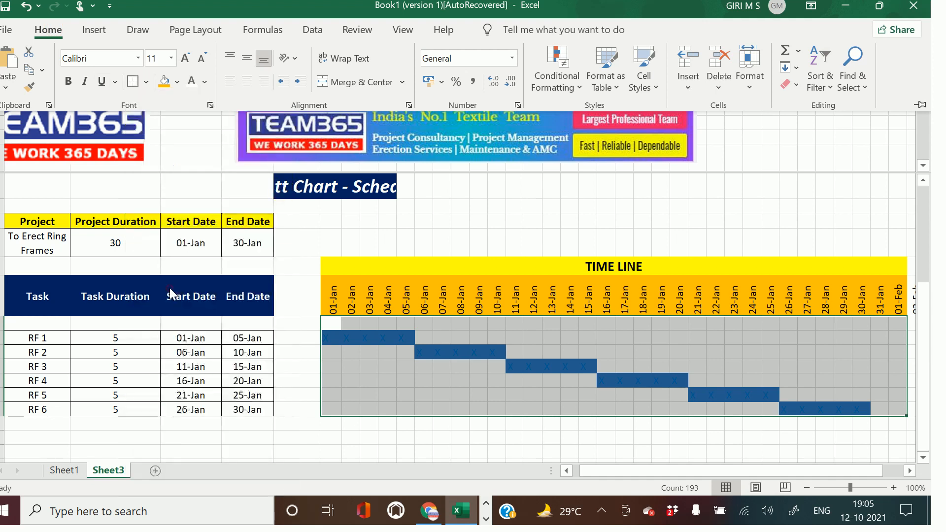
click(370, 451)
click(387, 438)
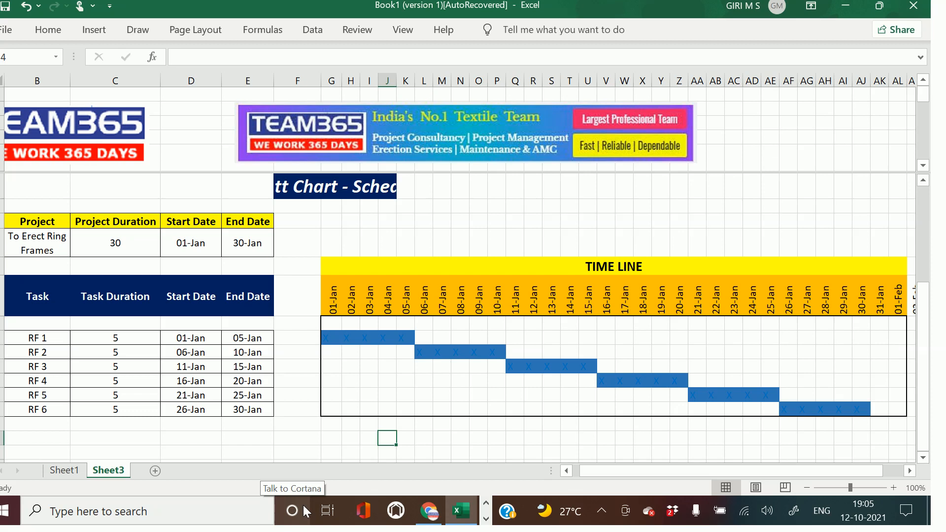
Step: Unmerge the Gantt Chart - Schedule title and merge and center it again across columns F to Q
click(807, 485)
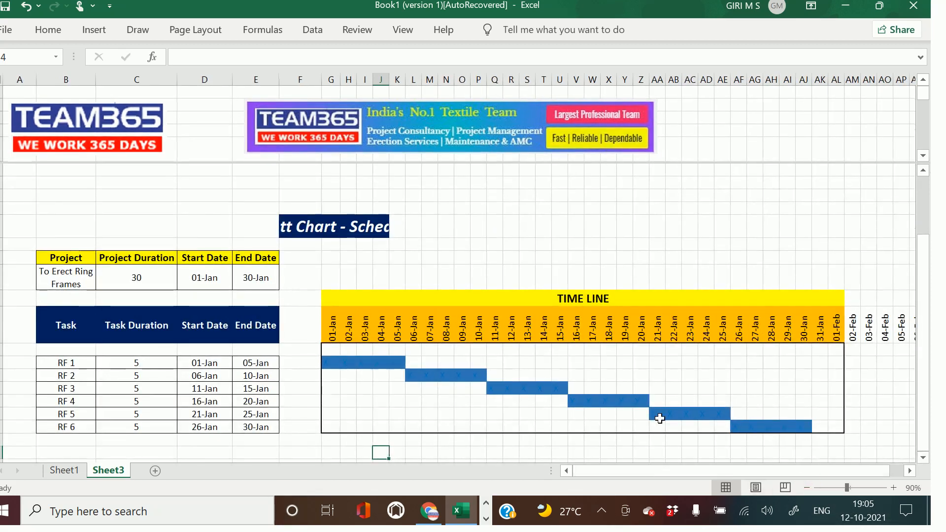
scroll(704, 401, down, 1)
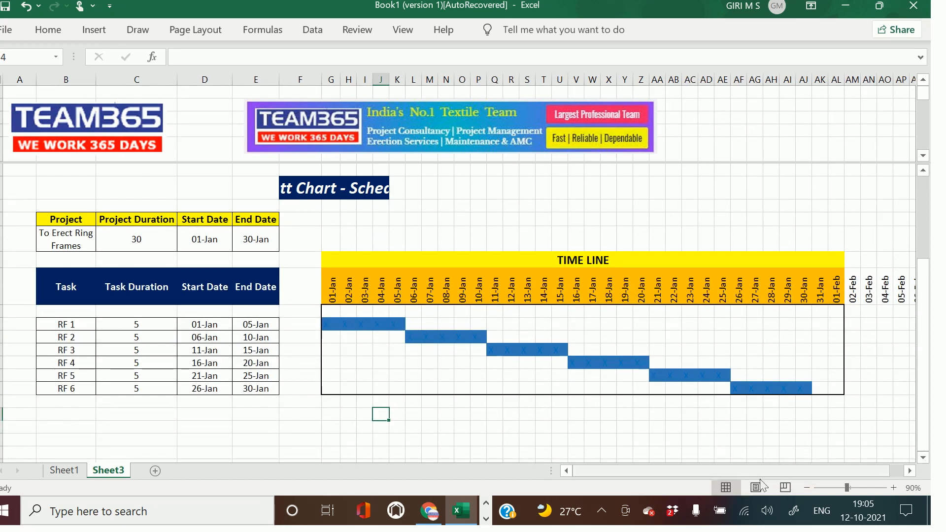
click(893, 488)
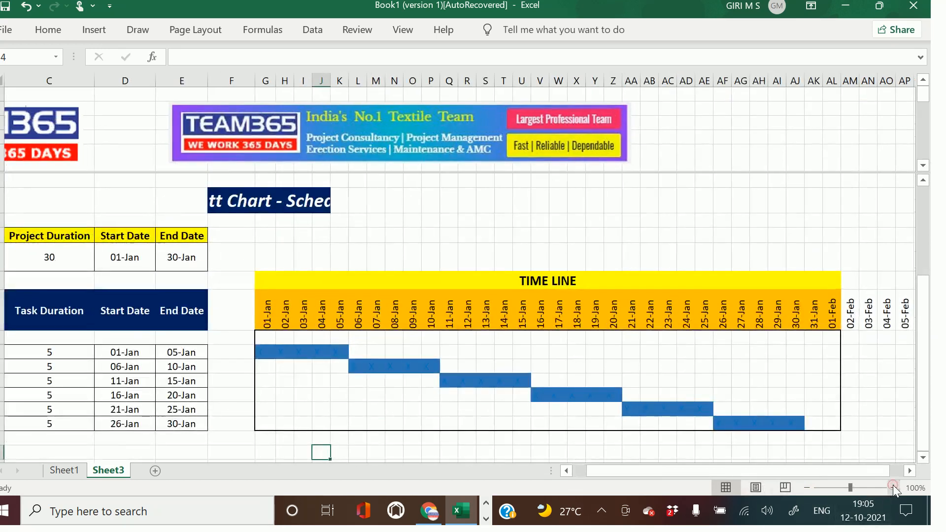
click(294, 198)
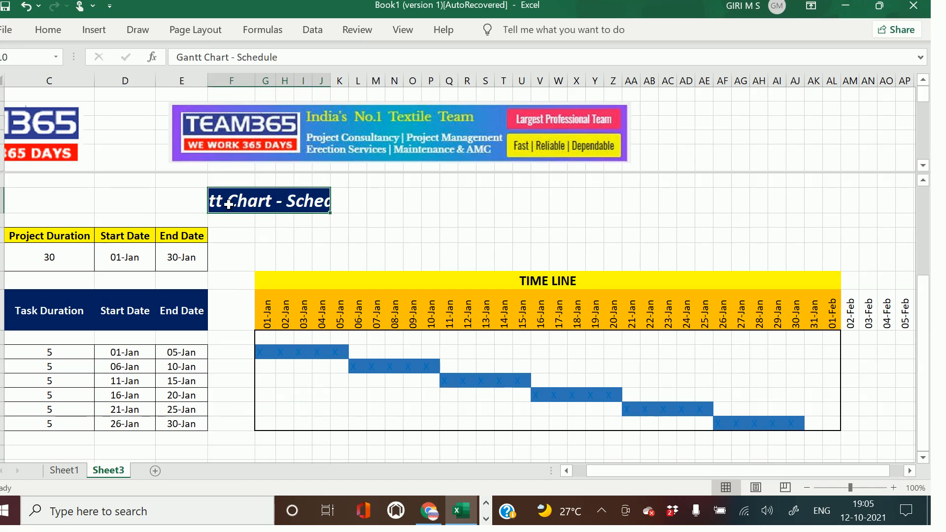
drag(241, 202, 450, 197)
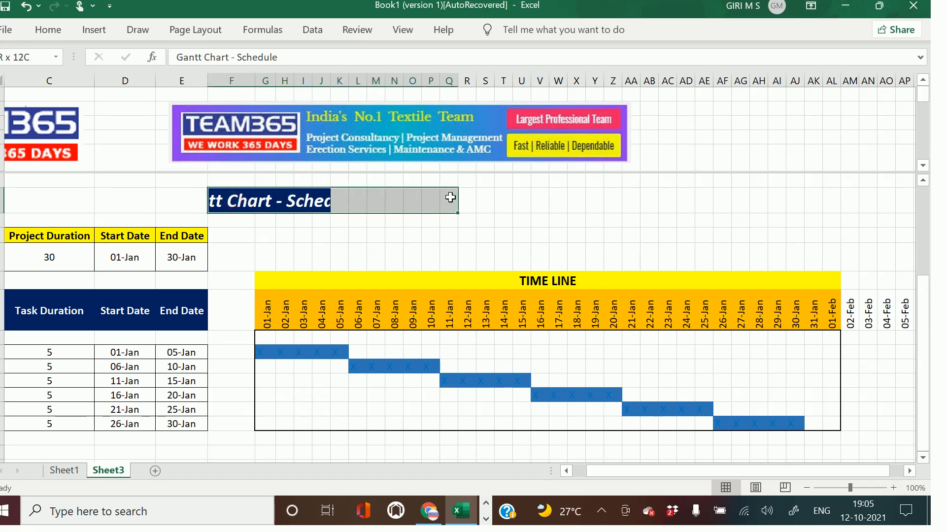
click(52, 31)
click(363, 80)
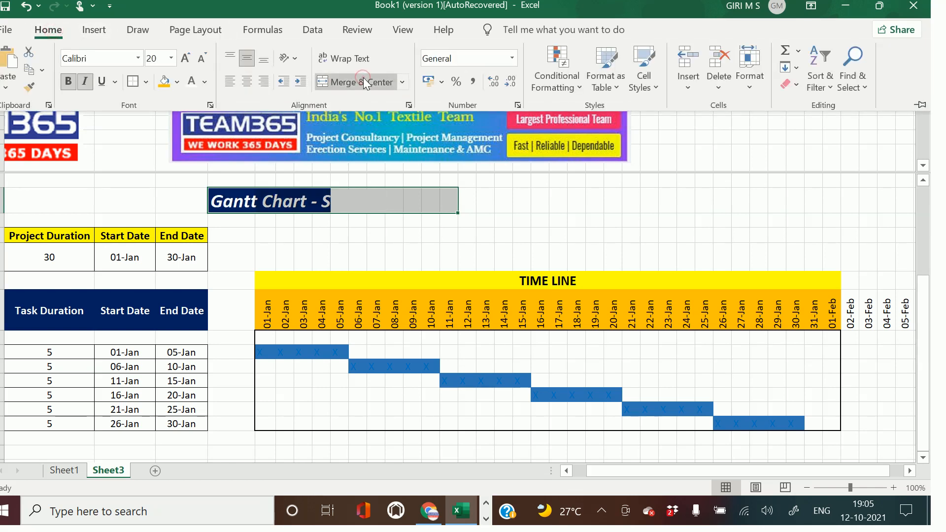
click(364, 80)
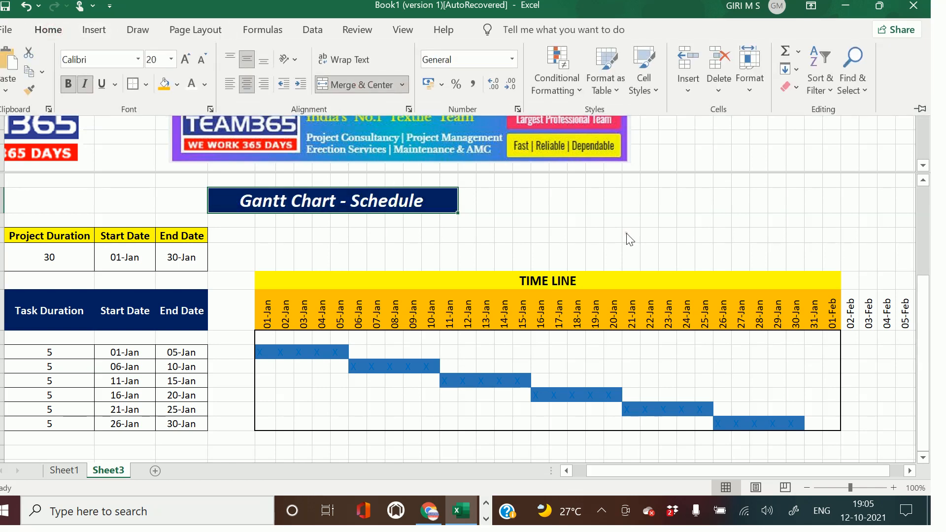
click(627, 233)
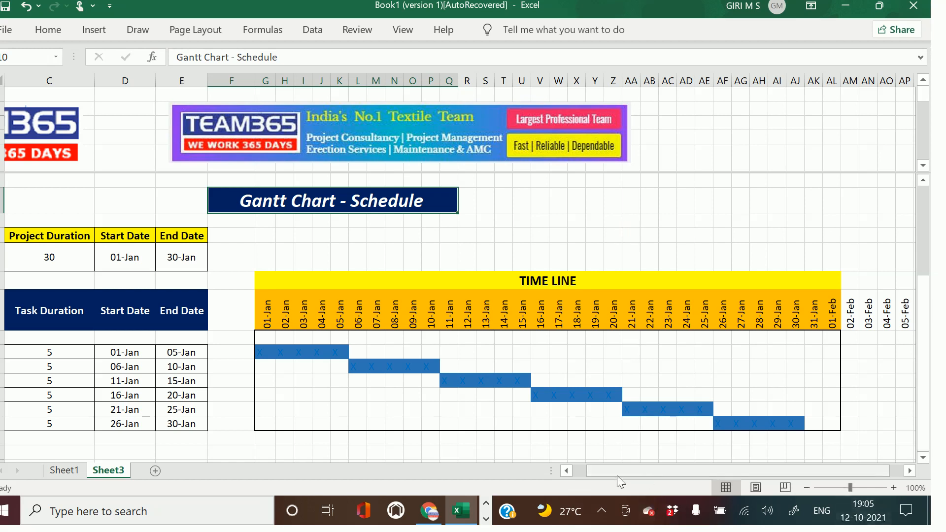
Step: Enter DAYS in cell C16, directly below the Task Duration header
click(568, 471)
click(568, 471)
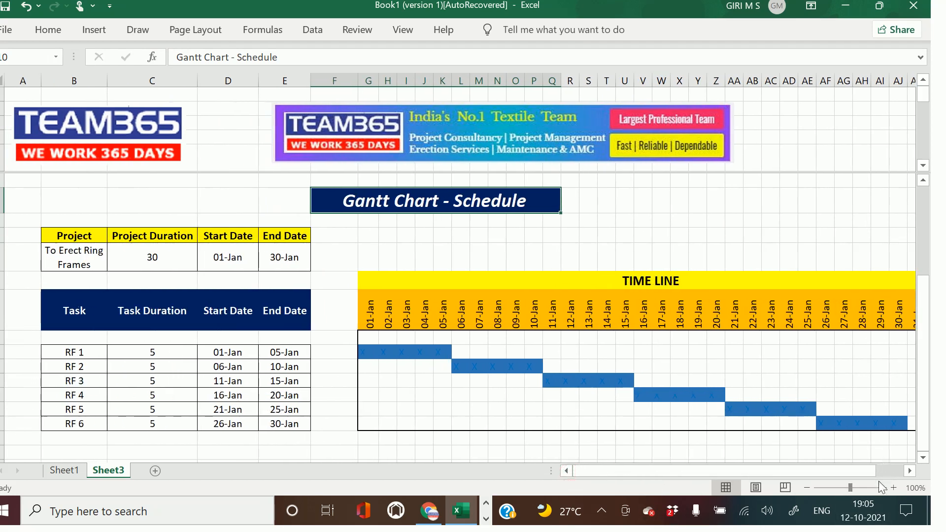
click(807, 488)
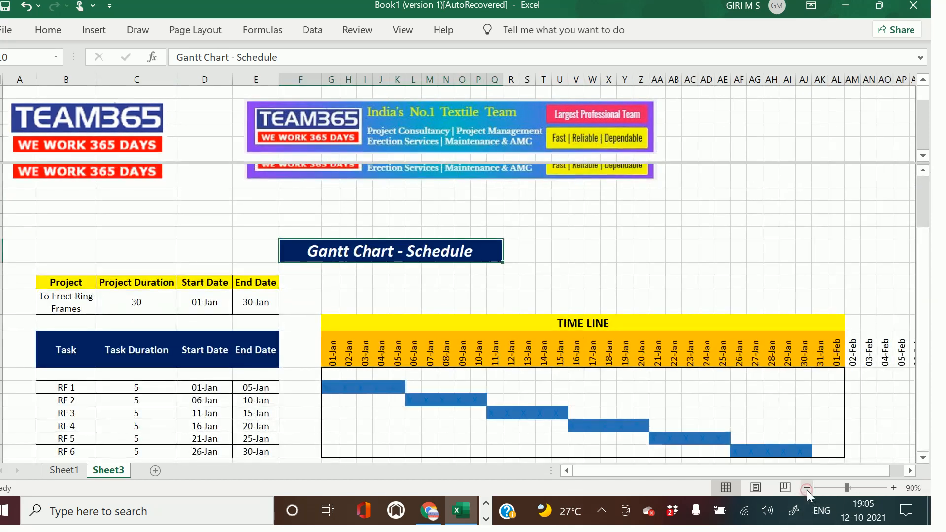
scroll(858, 408, down, 1)
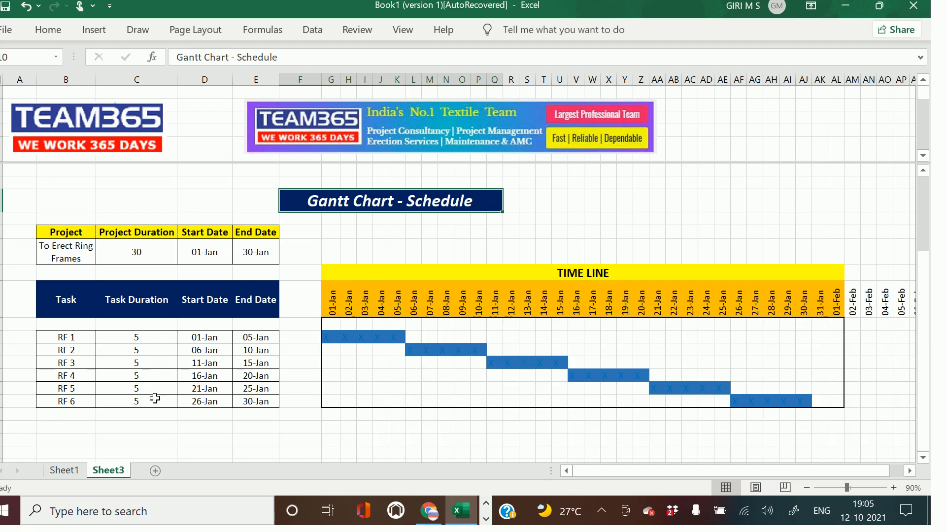
click(148, 326)
text(dAYS)
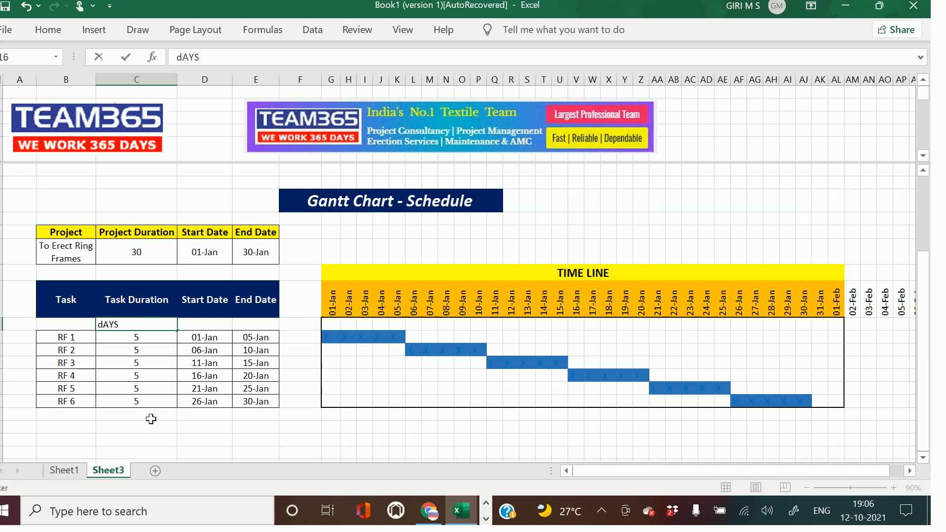
key(BackSpace)
key(BackSpace)
key(BackSpace)
text(DAYS)
key(Return)
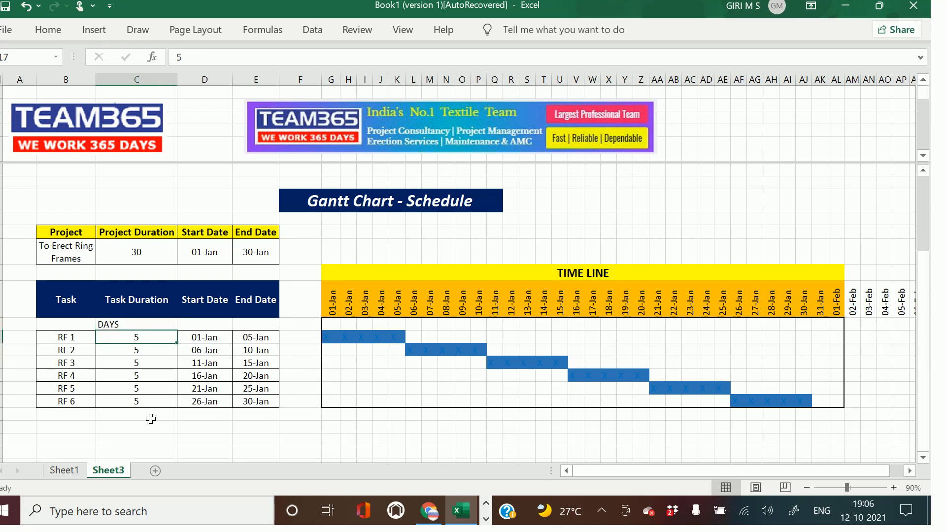
Step: Center the DAYS label in C16 horizontally and vertically
click(111, 324)
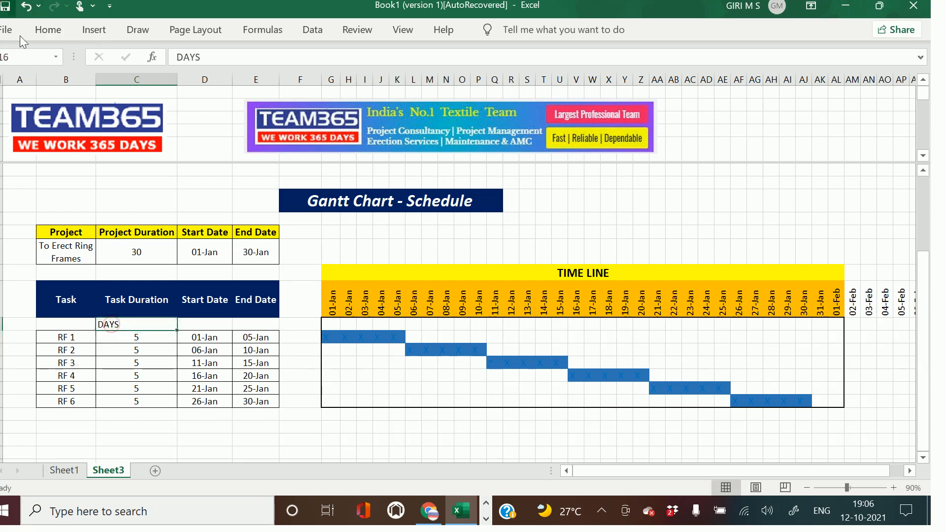
click(49, 35)
click(246, 81)
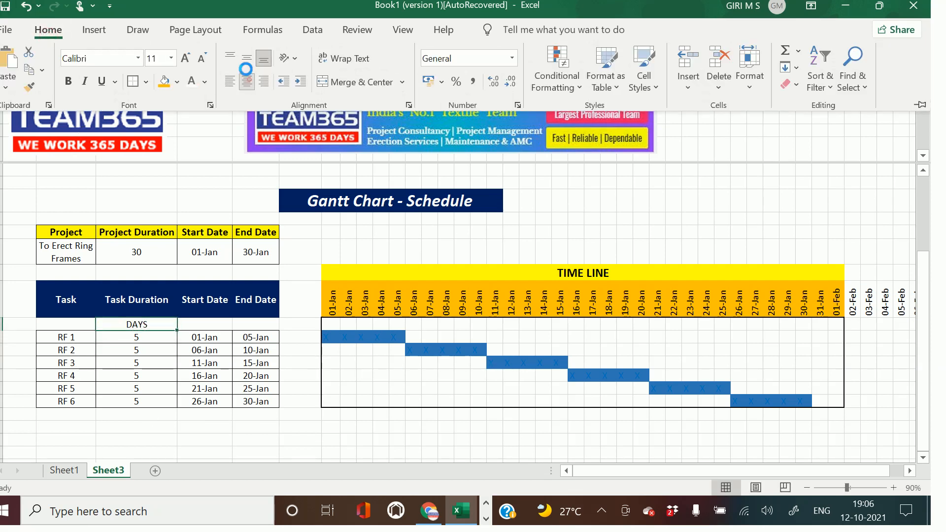
click(247, 58)
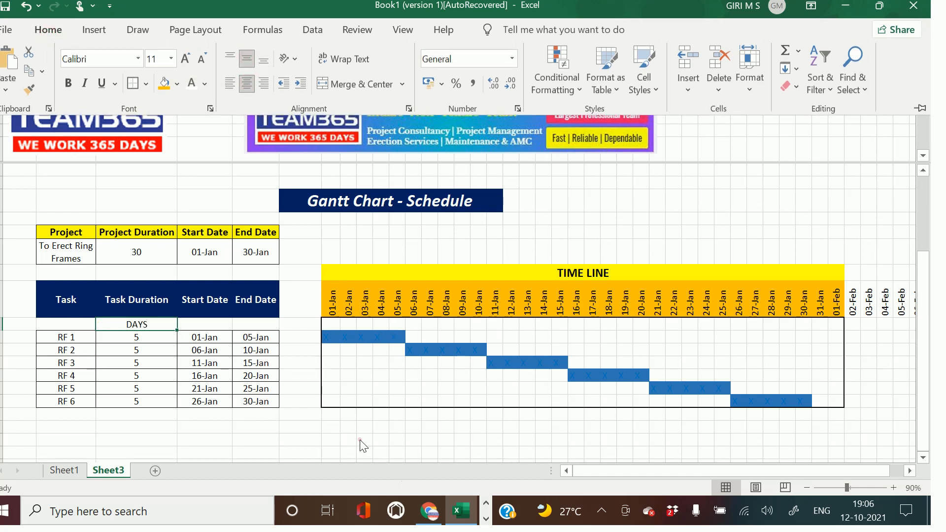
click(207, 338)
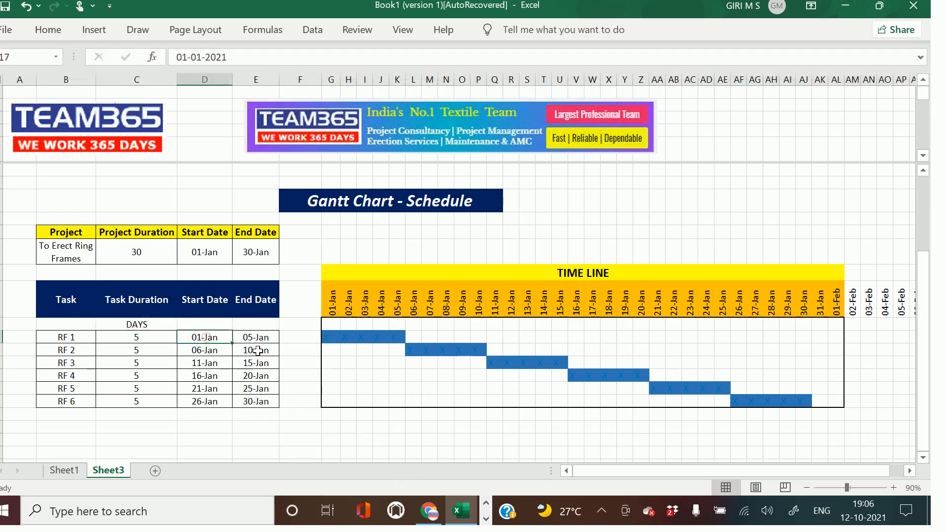
click(260, 340)
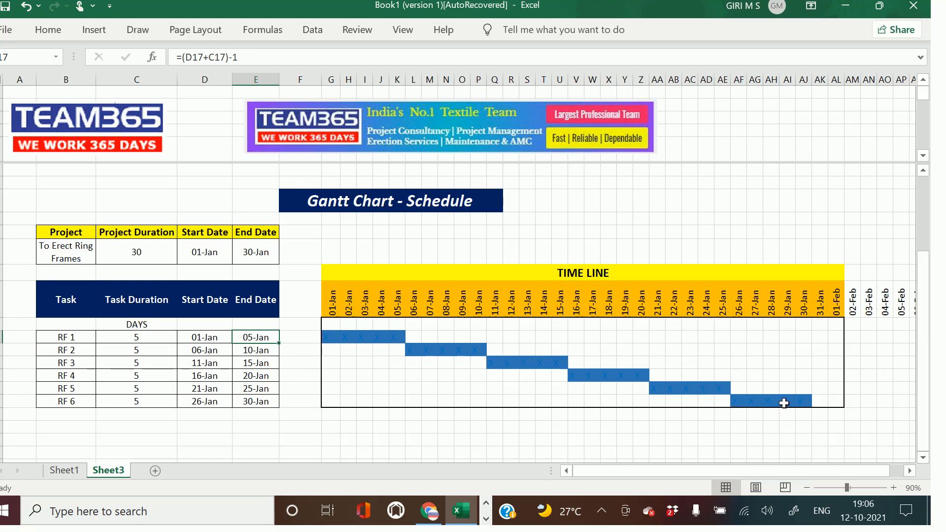
click(810, 400)
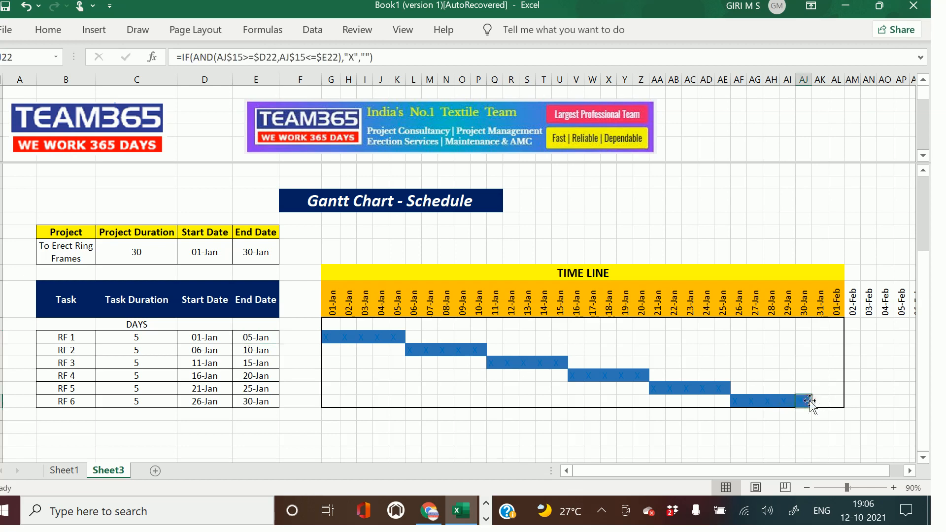
click(349, 438)
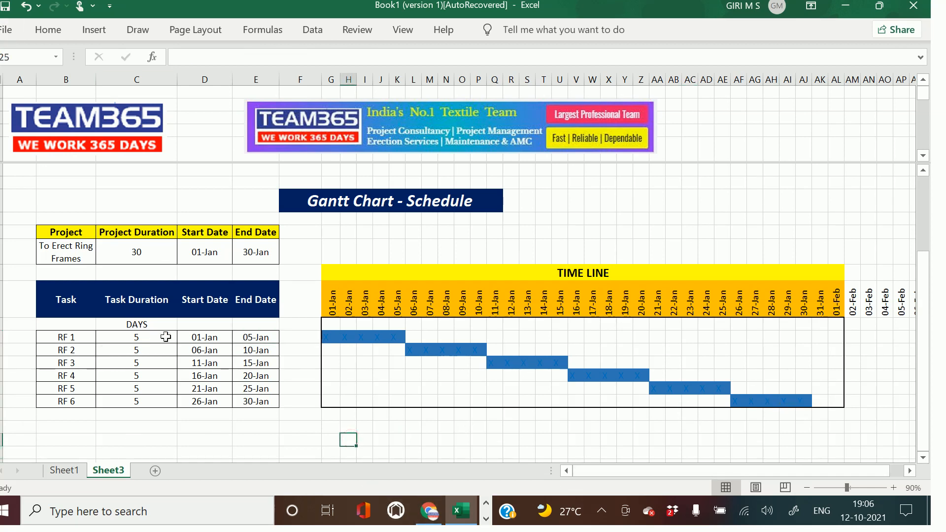
Step: Set the task durations to 9 days for RF 1, 3 for RF 2 and 4 for RF 5
click(149, 337)
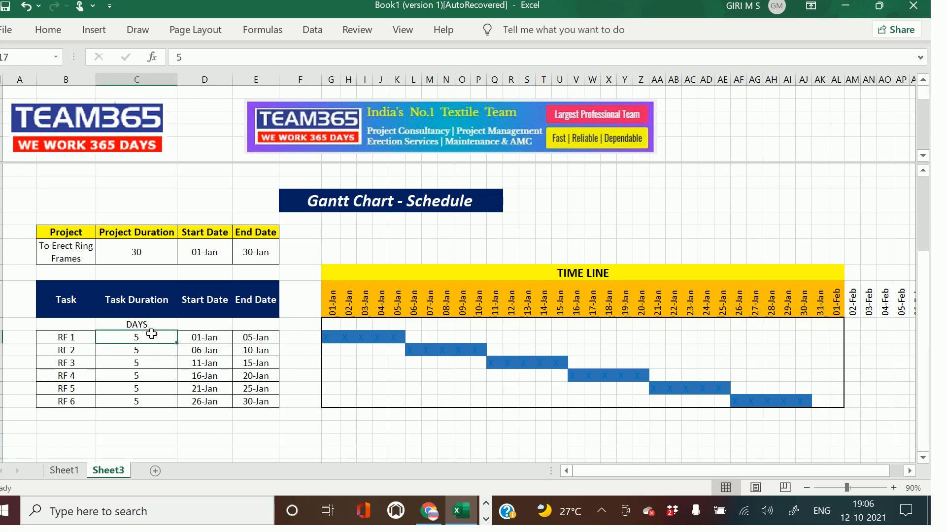
text(9)
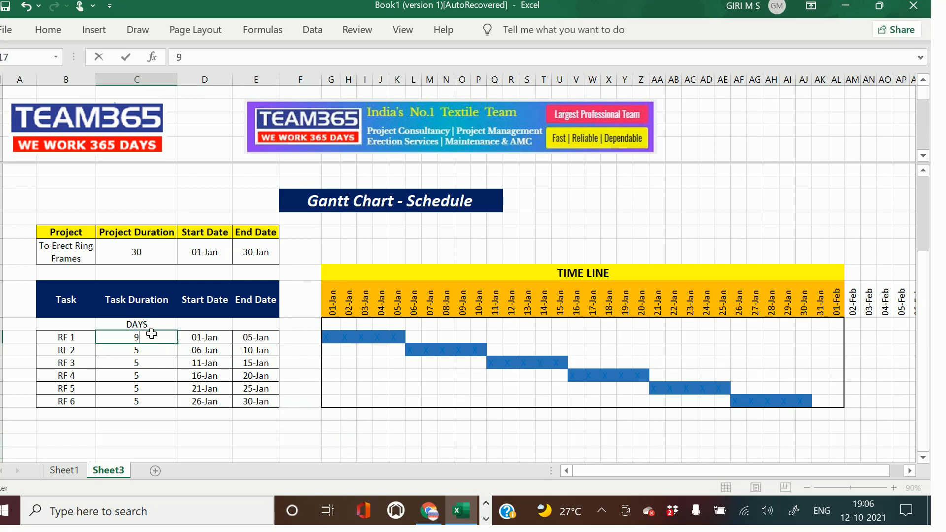
key(Return)
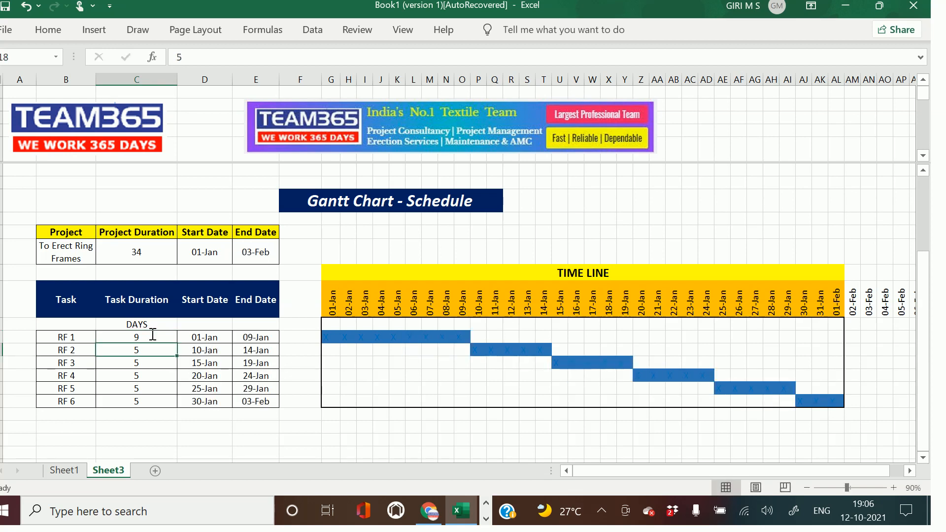
text(3)
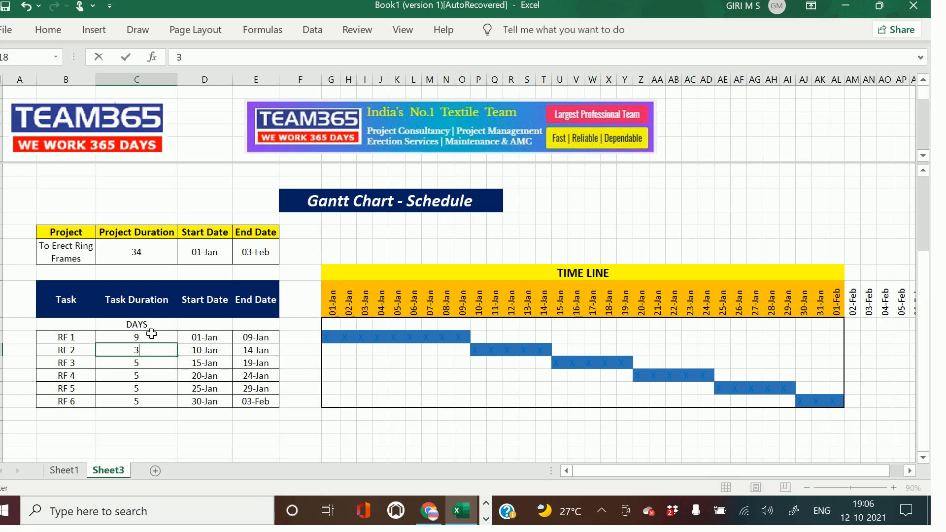
key(Return)
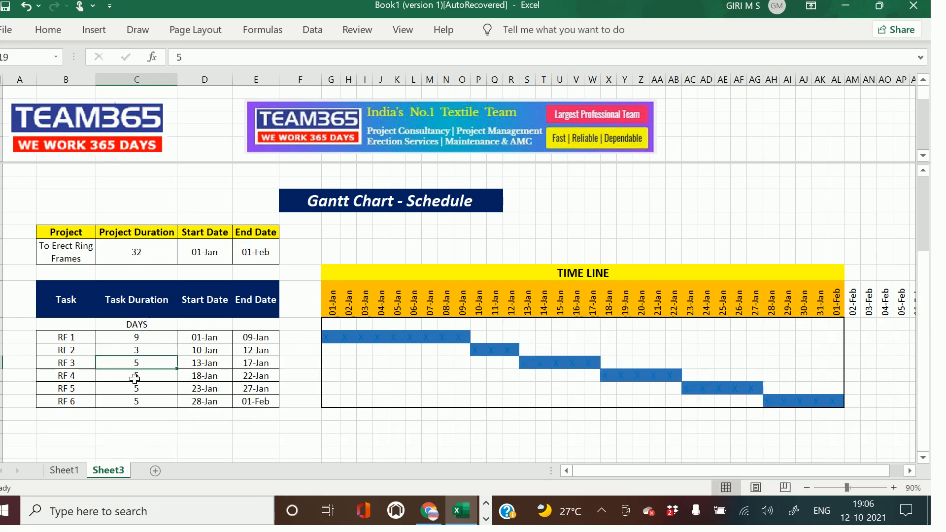
click(138, 389)
text(4)
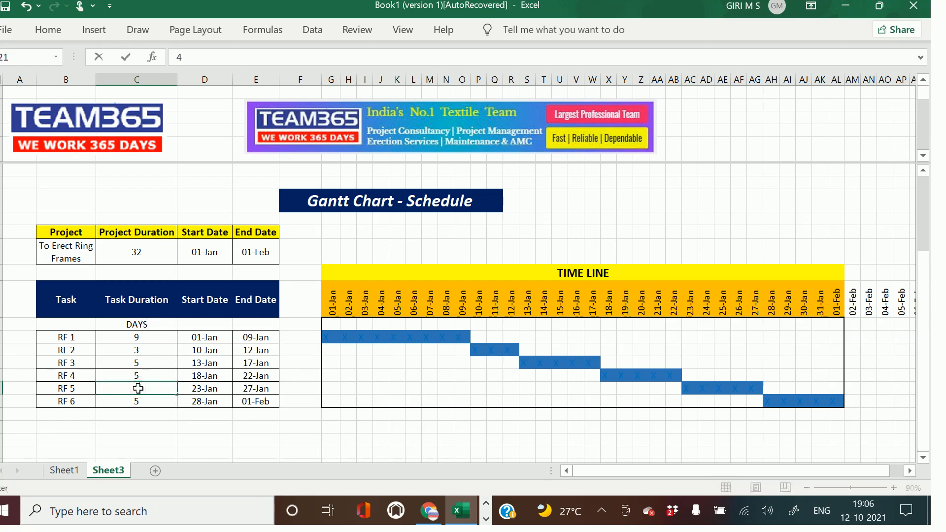
key(Return)
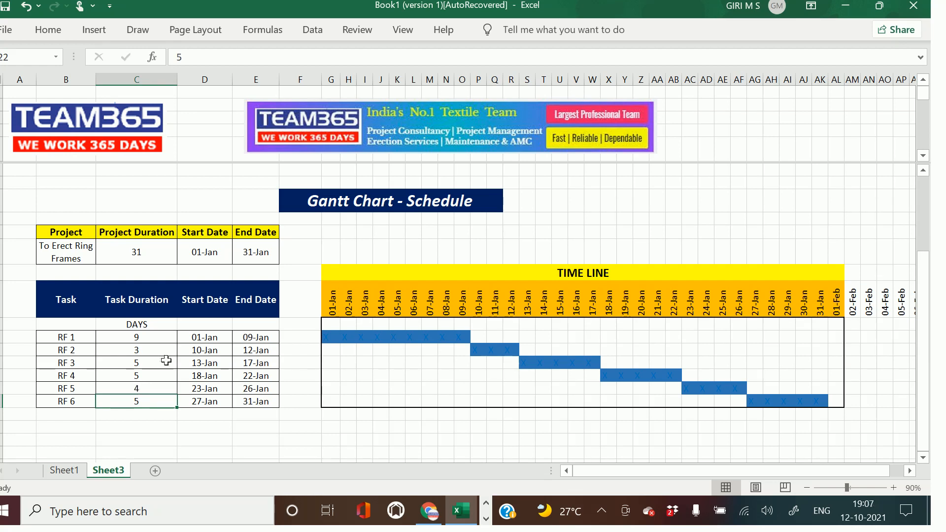
Step: Change the RF 1 start date in D17 to 1 APR
click(194, 339)
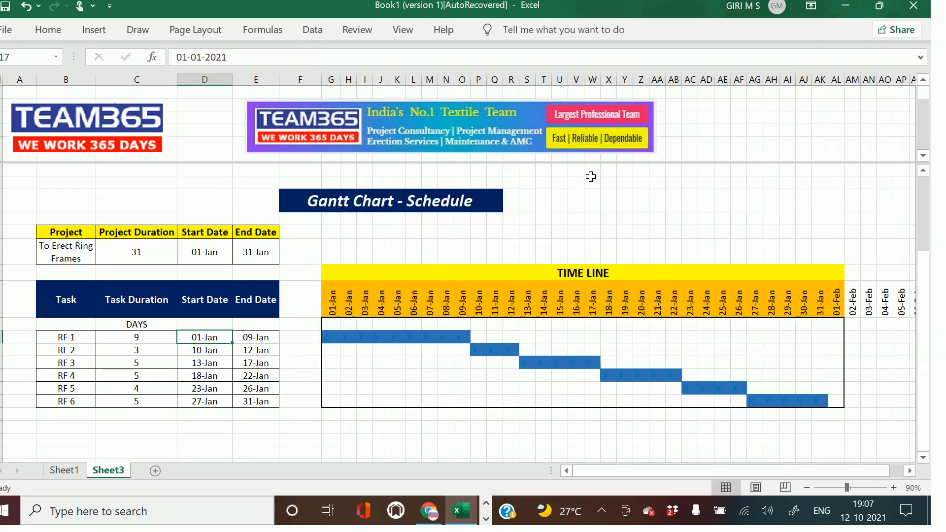
text(1 A)
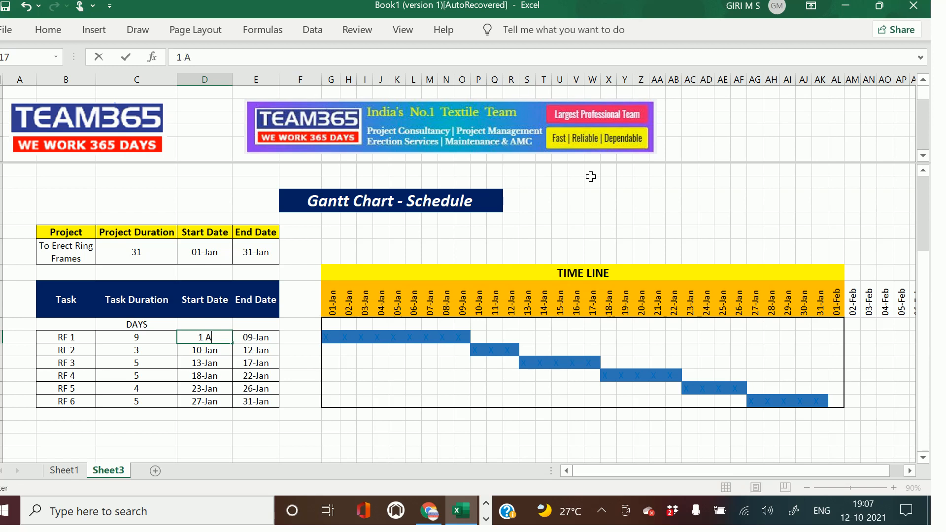
text(PR)
key(Return)
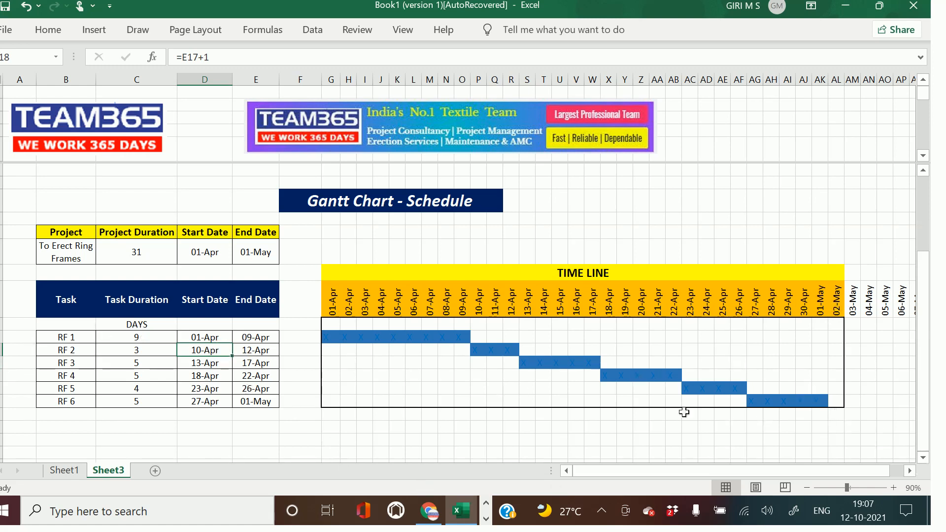
click(134, 339)
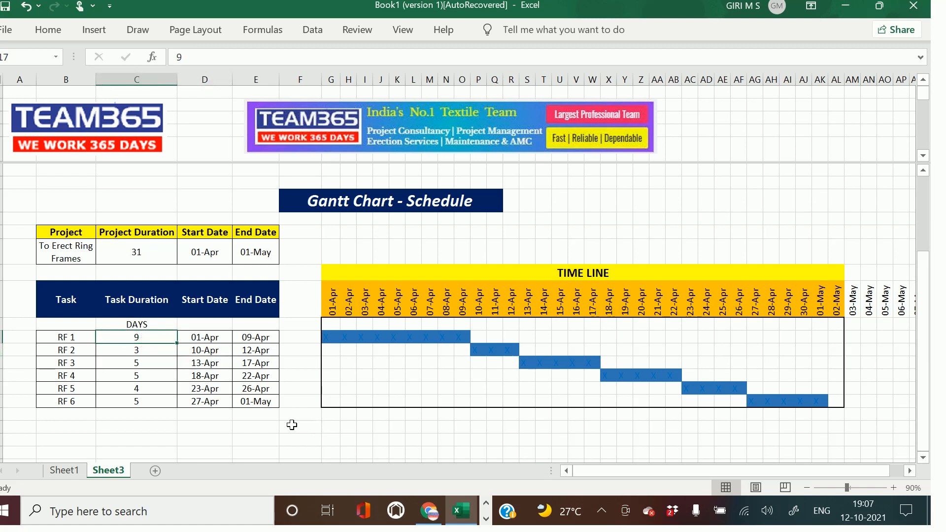
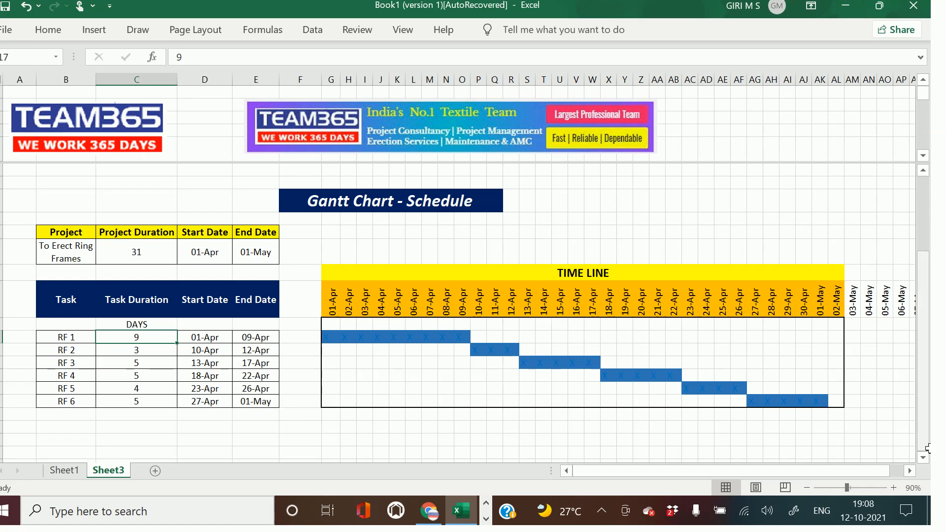
Step: Copy the project and task tables in B12:E22 and paste them below, starting at cell B25
click(101, 35)
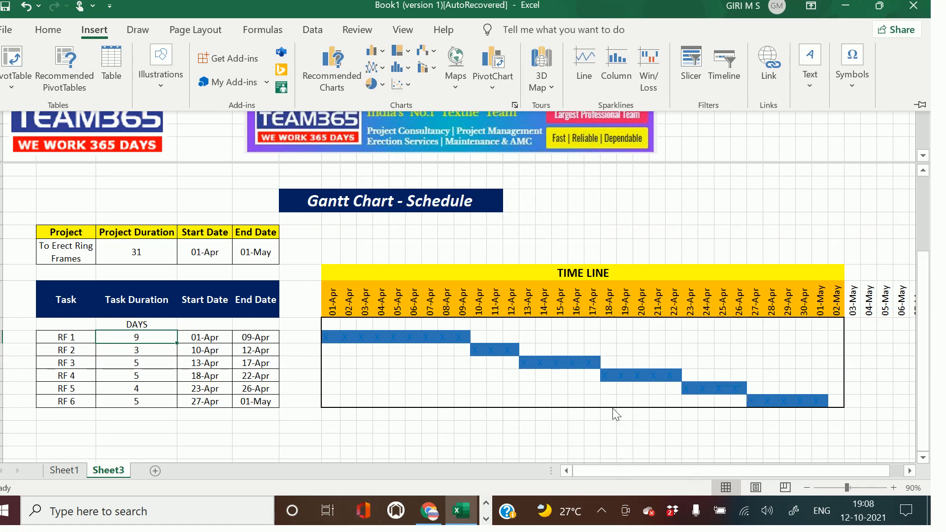
scroll(594, 435, down, 1)
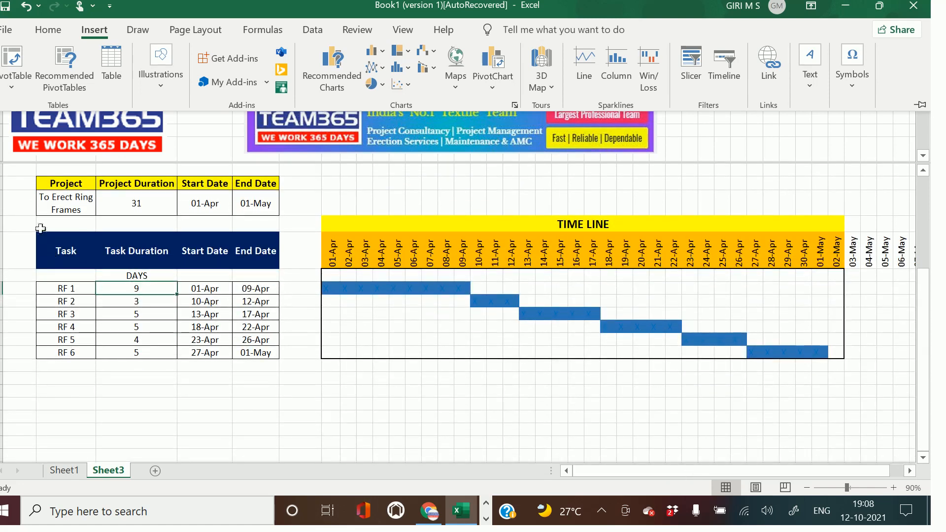
drag(44, 176, 266, 351)
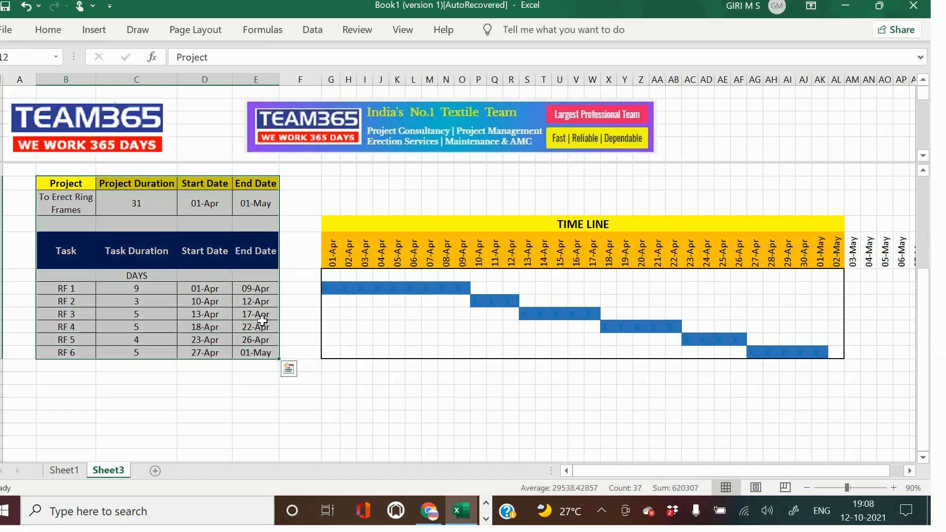
right_click(265, 321)
click(311, 101)
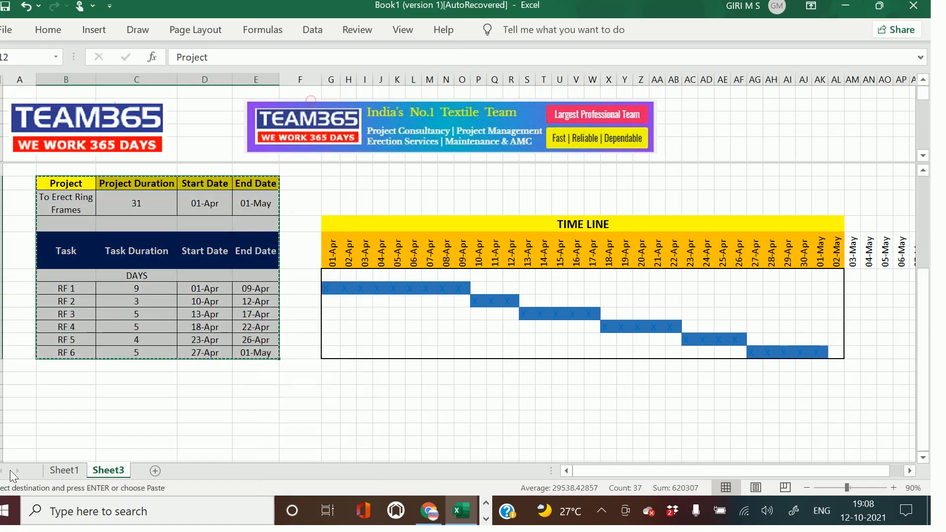
click(66, 392)
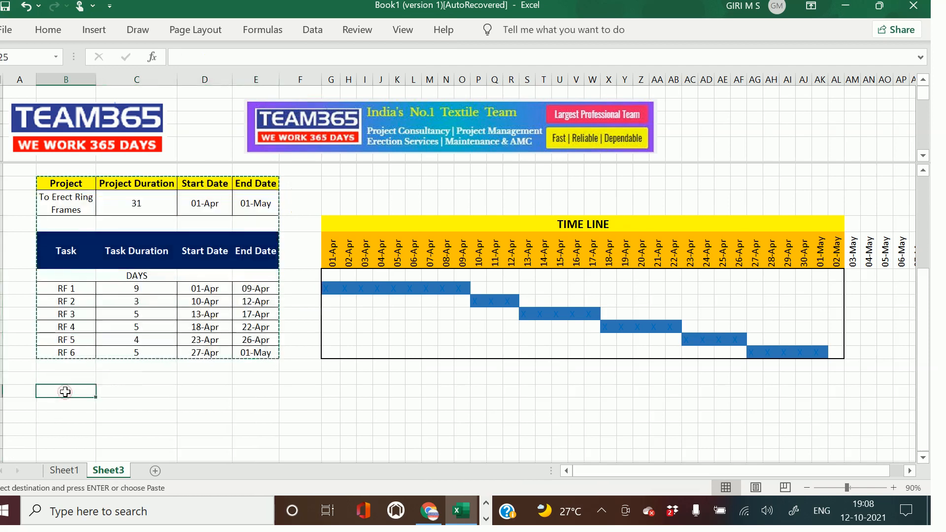
key(ctrl+v)
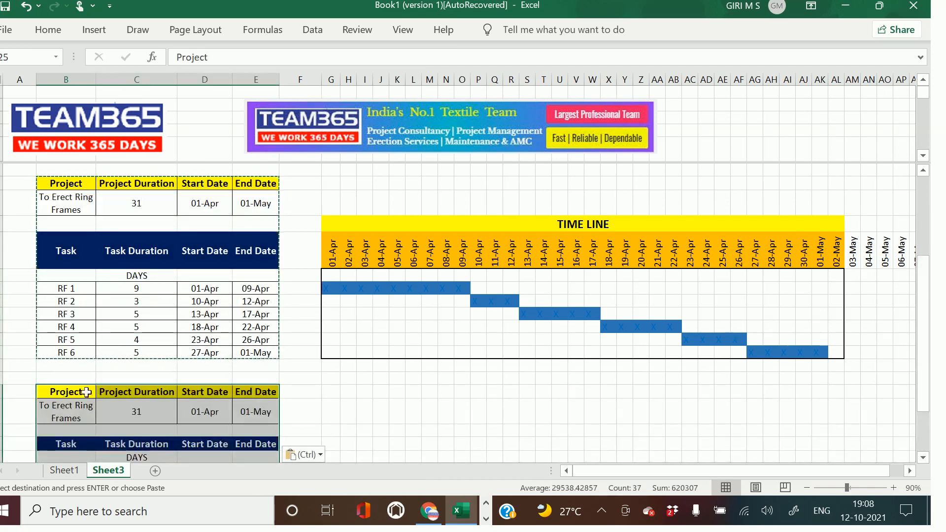
drag(51, 392, 256, 409)
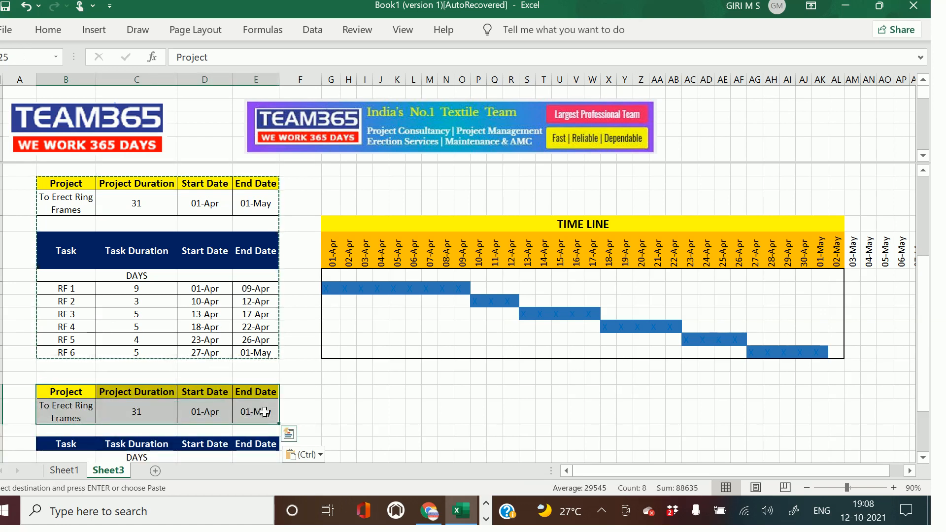
click(314, 425)
scroll(382, 437, down, 3)
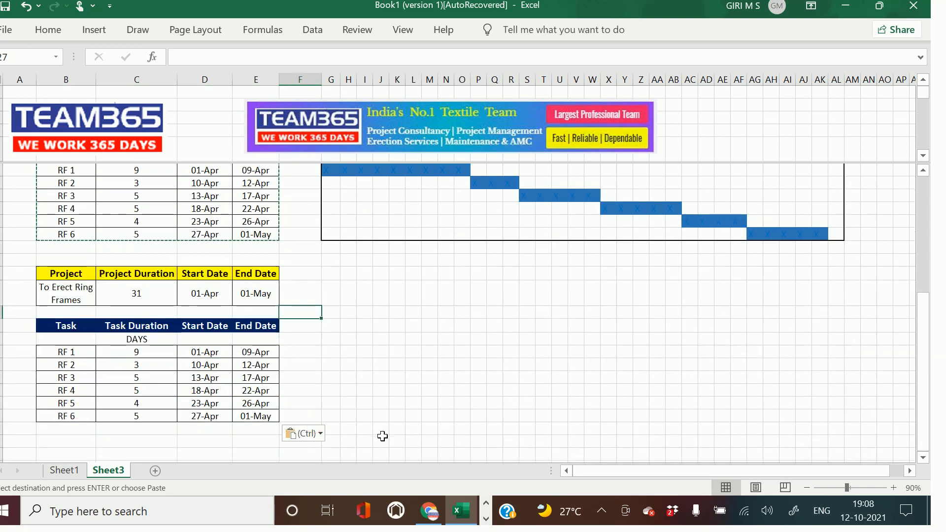
scroll(424, 379, up, 2)
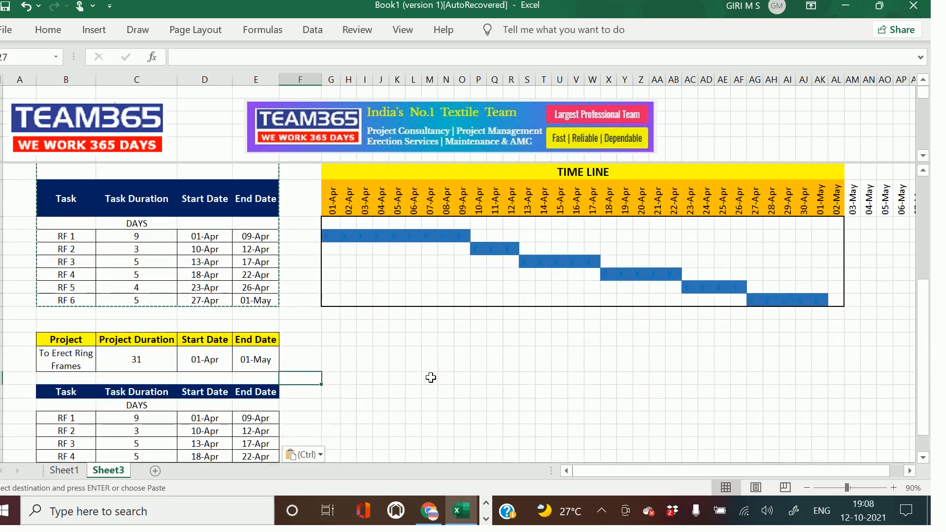
scroll(431, 378, down, 2)
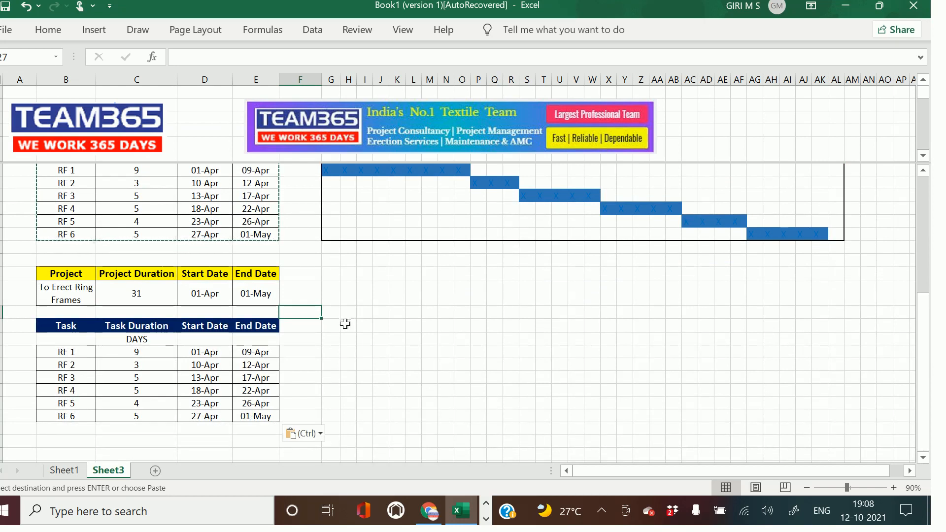
click(336, 351)
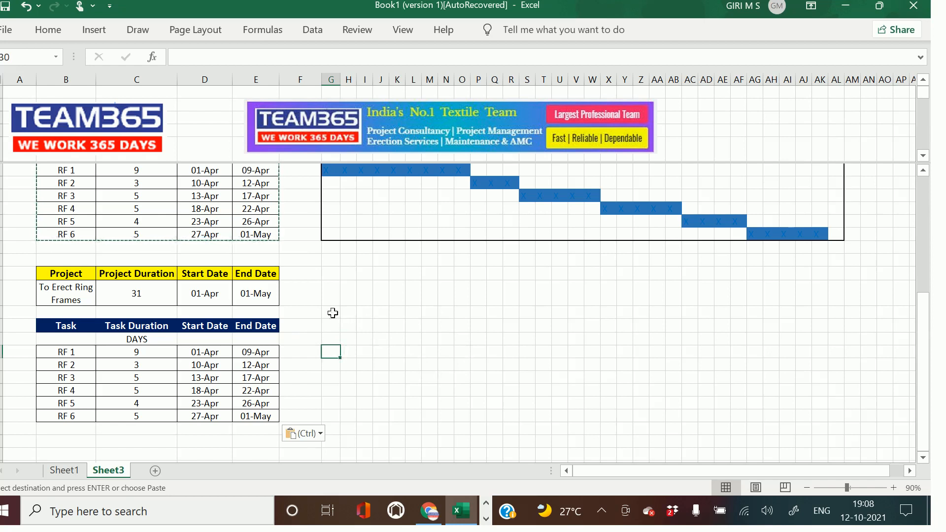
Step: Insert an empty 2-D stacked bar chart on Sheet3
click(93, 30)
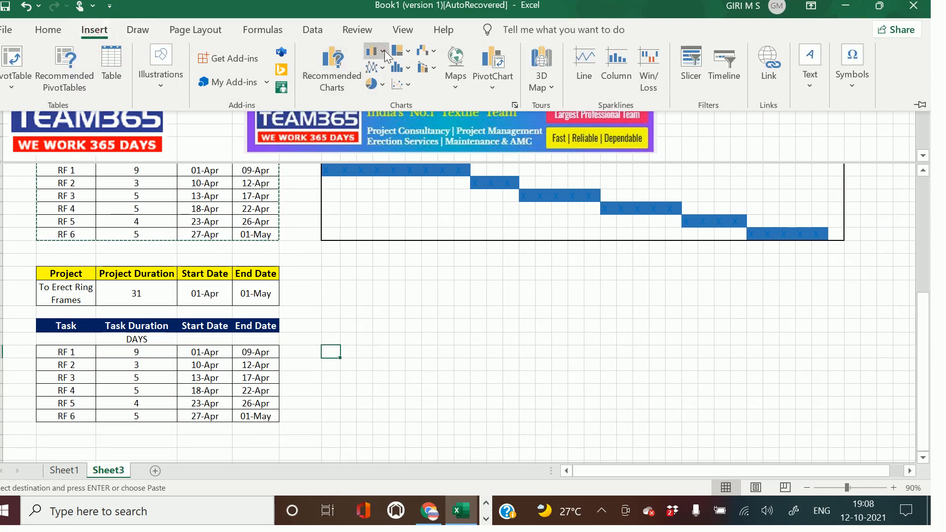
click(383, 52)
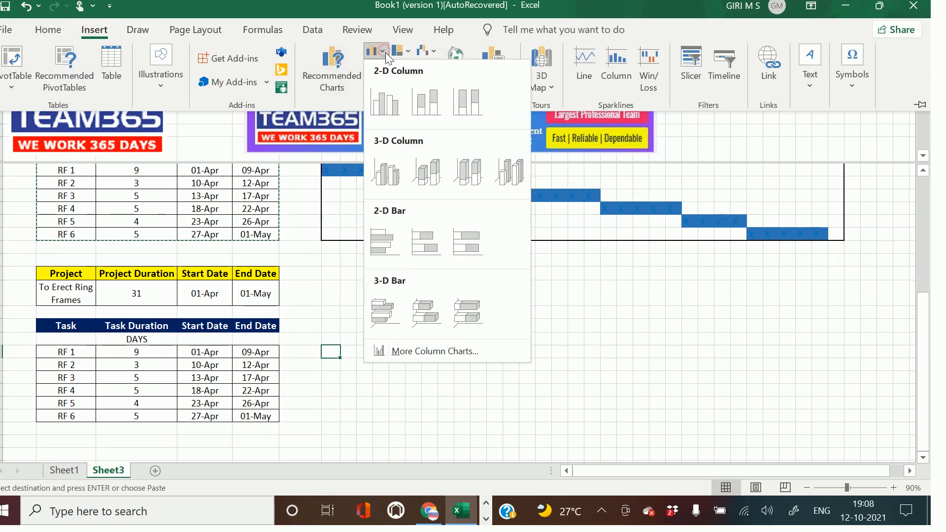
click(433, 240)
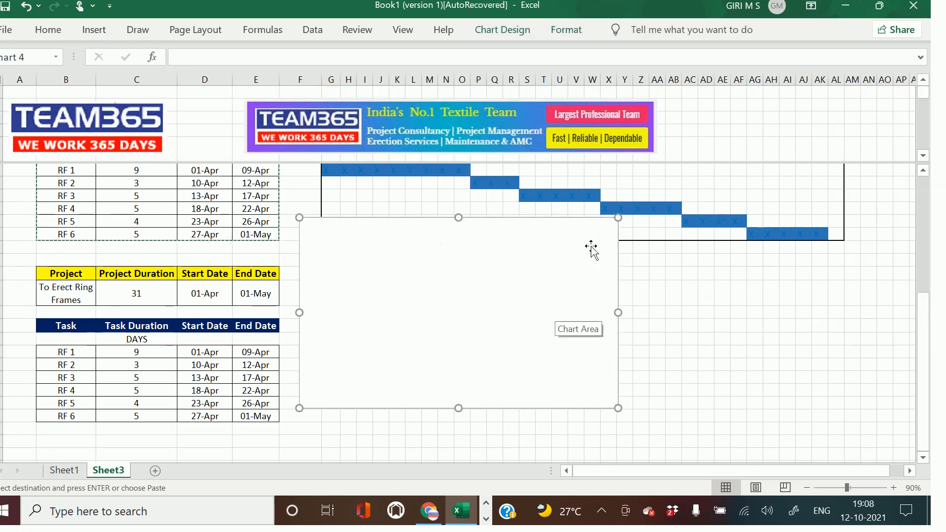
Step: Move and resize the empty chart to sit beside the copied task table, spanning about columns G to AL
drag(530, 251, 546, 266)
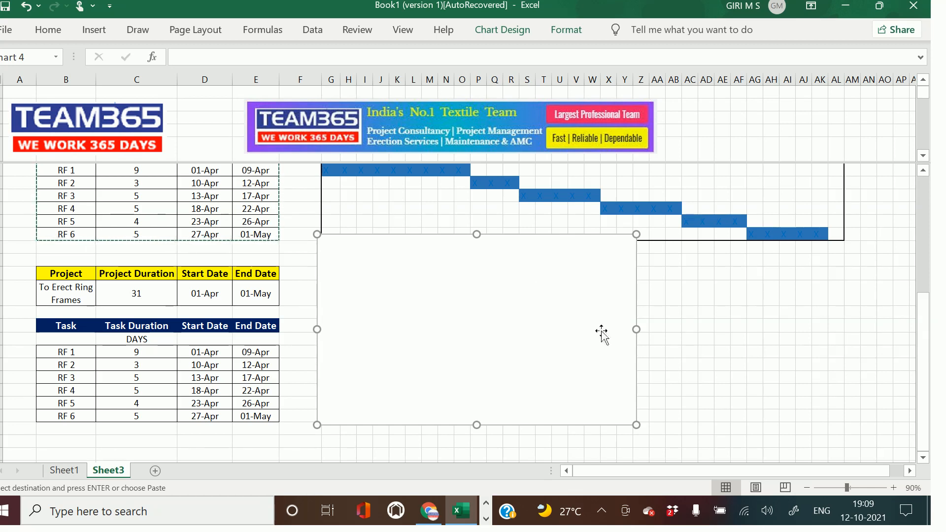
drag(639, 329, 848, 329)
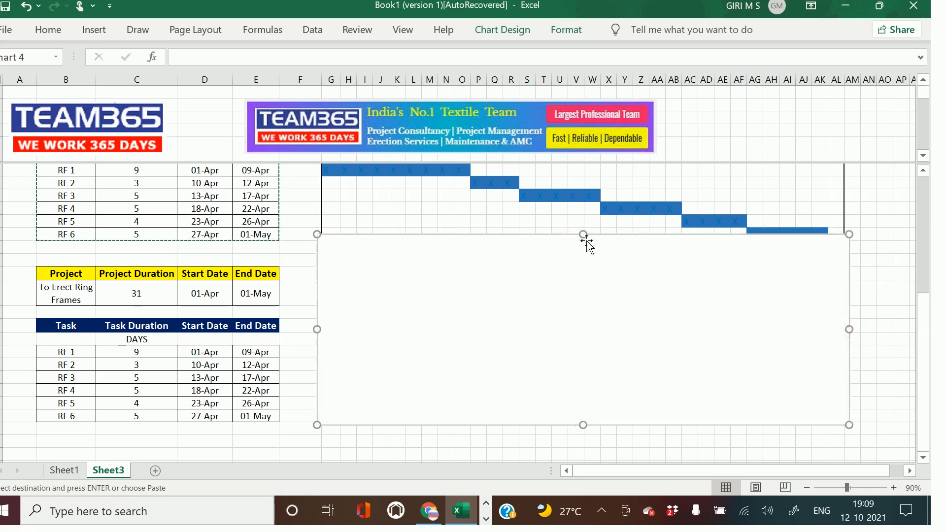
drag(585, 232, 589, 316)
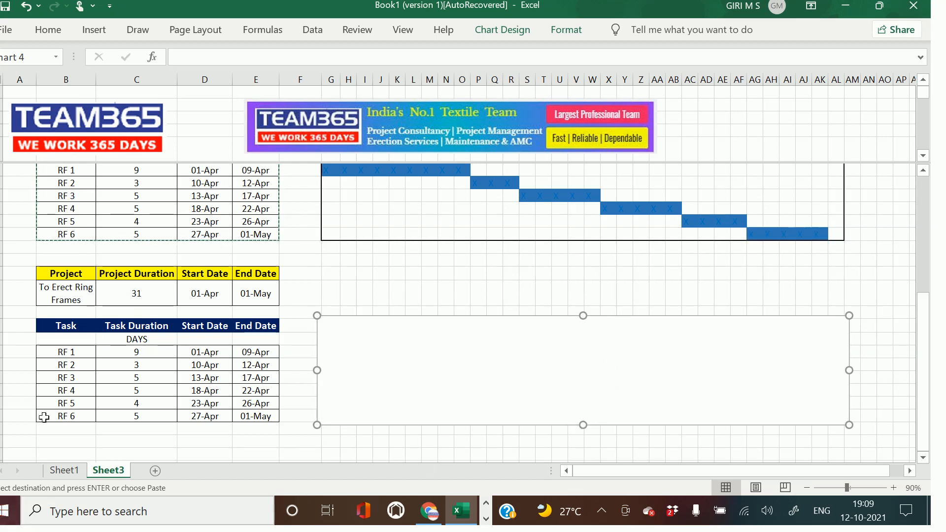
Step: Add a chart series named from the Start Date header in D28, with the start dates in D30:D35 as values
right_click(775, 347)
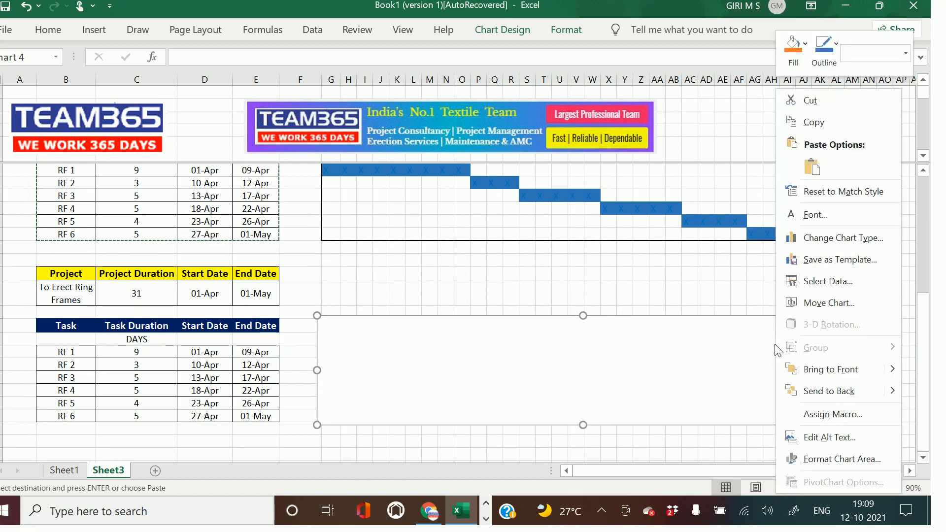
click(826, 282)
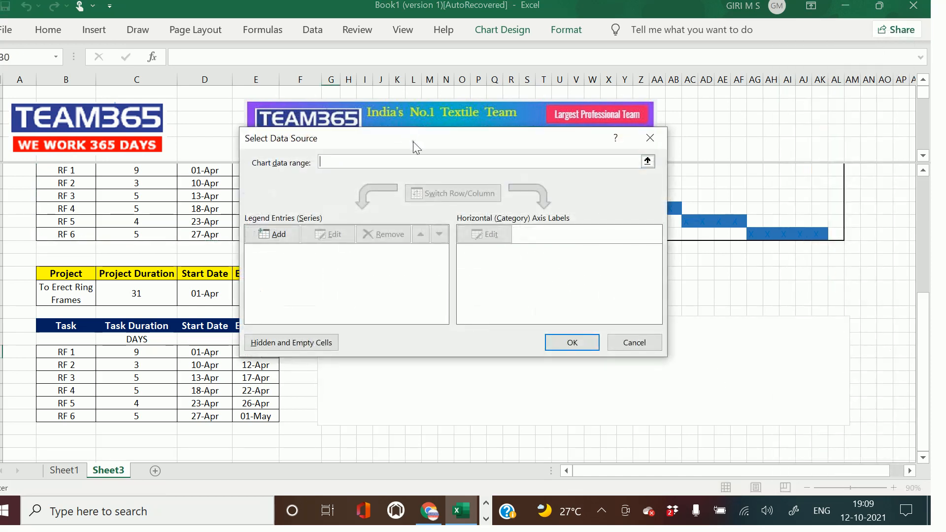
drag(413, 141, 445, 107)
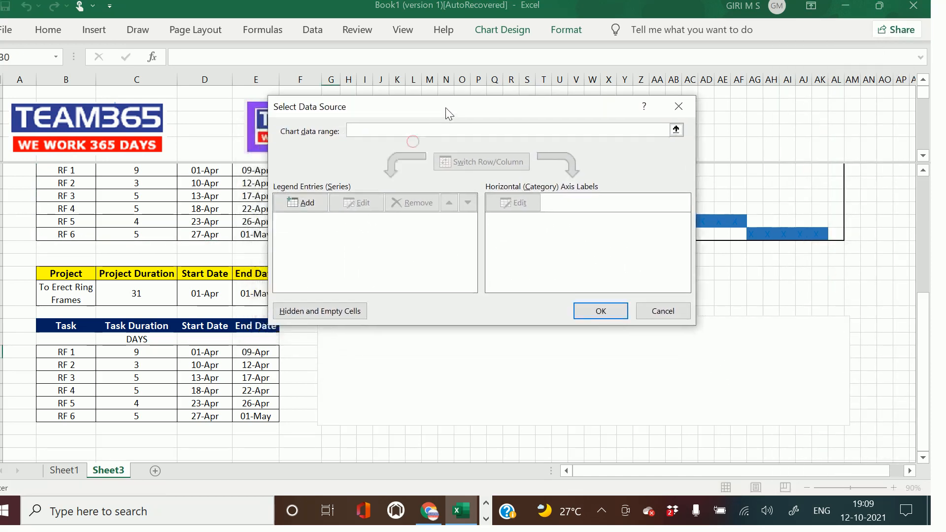
click(312, 207)
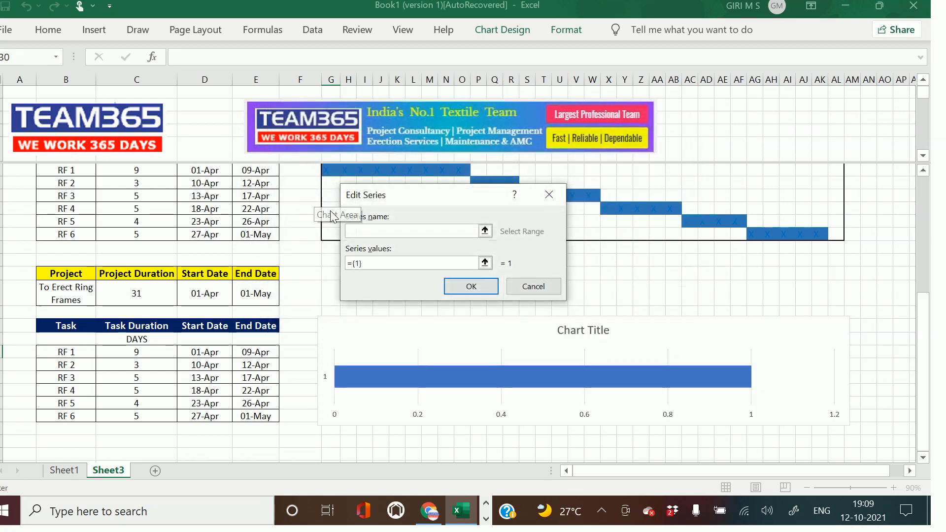
click(206, 325)
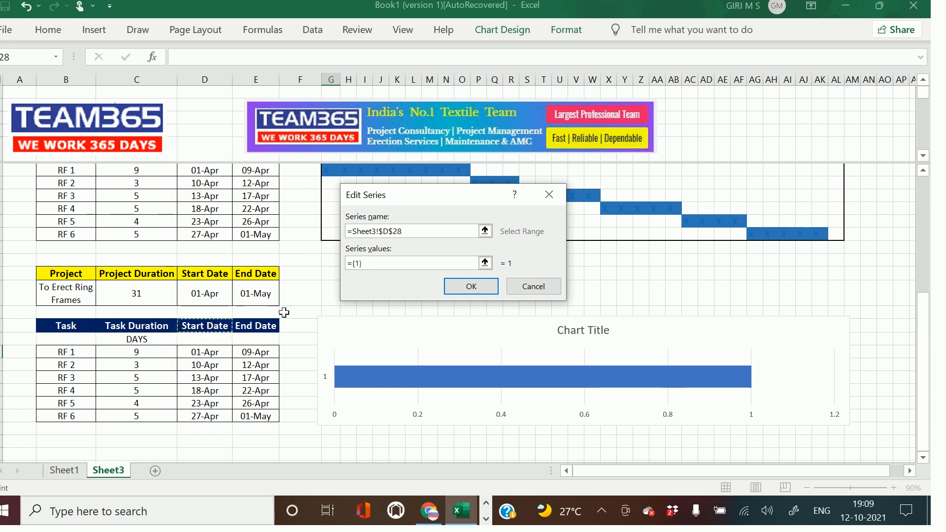
click(383, 261)
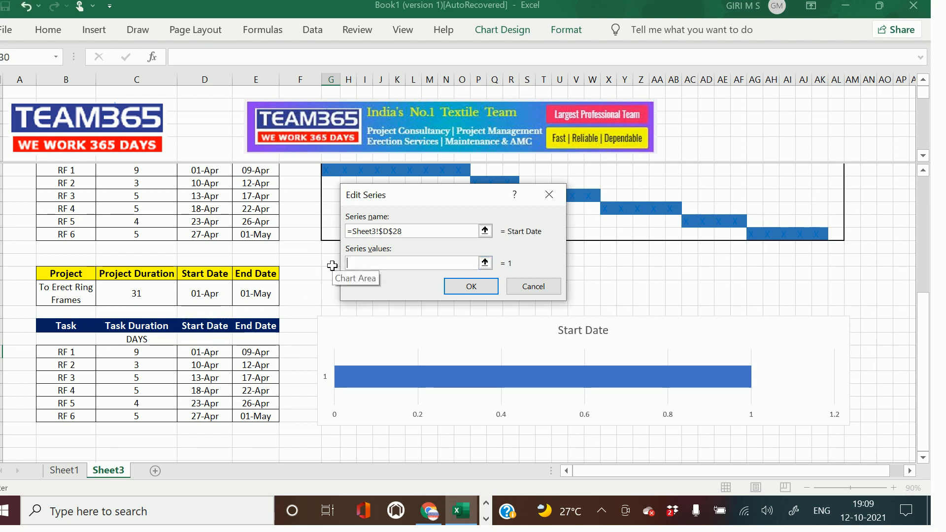
click(211, 351)
drag(211, 351, 207, 419)
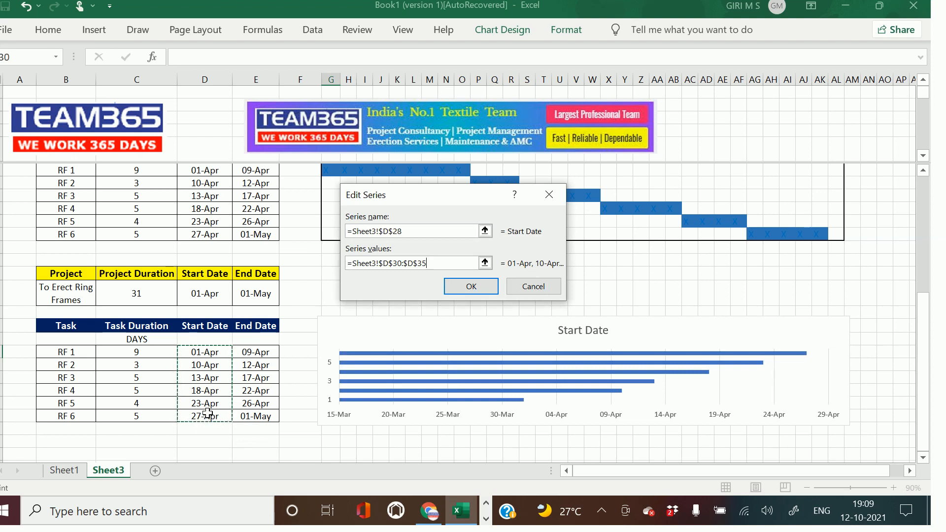
click(472, 287)
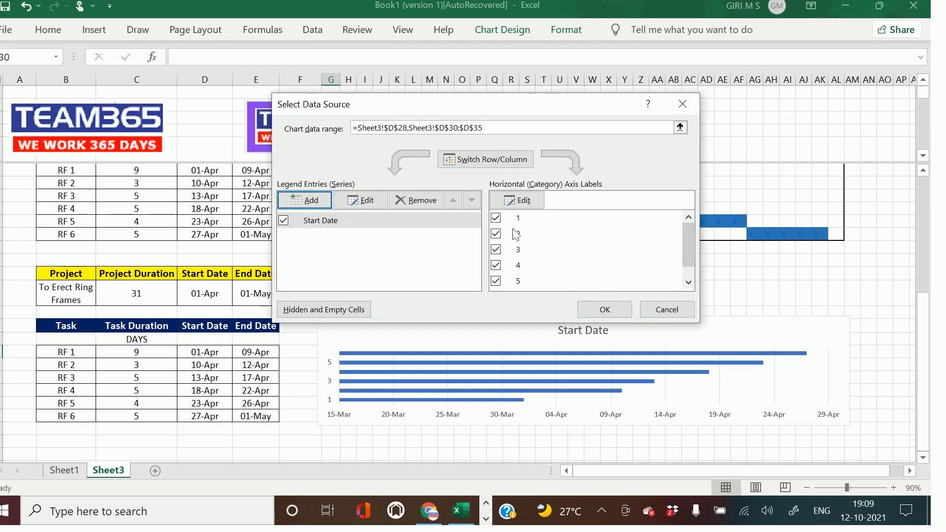
Step: Use the task names in B30:B35 as the chart's category axis labels and accept the data source
click(525, 202)
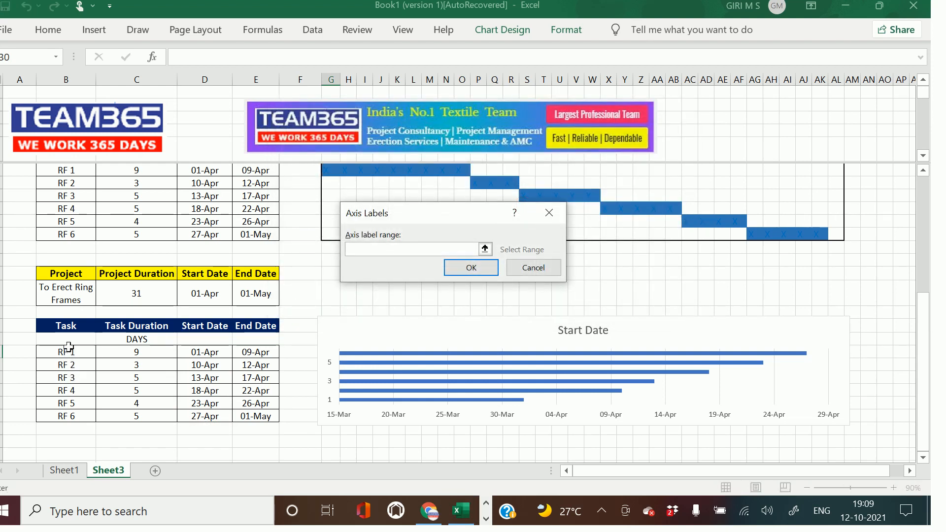
drag(69, 351, 69, 416)
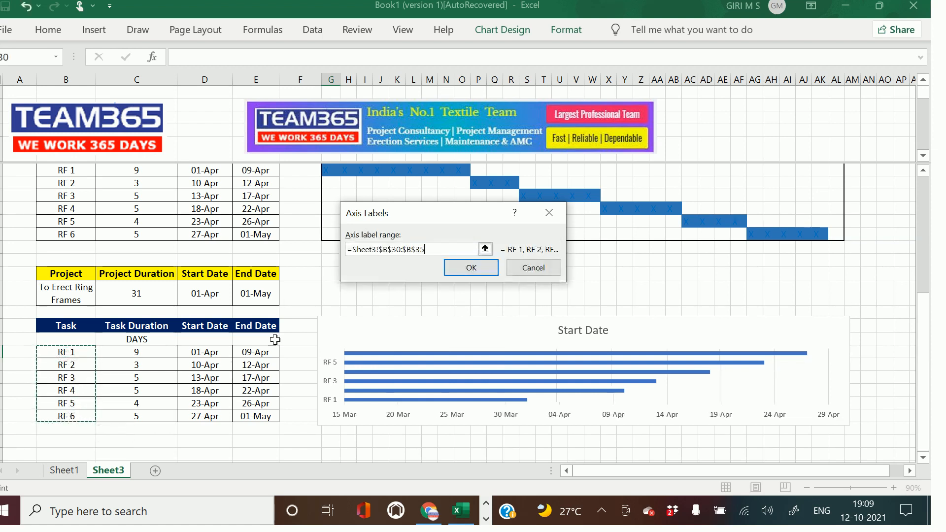
click(448, 277)
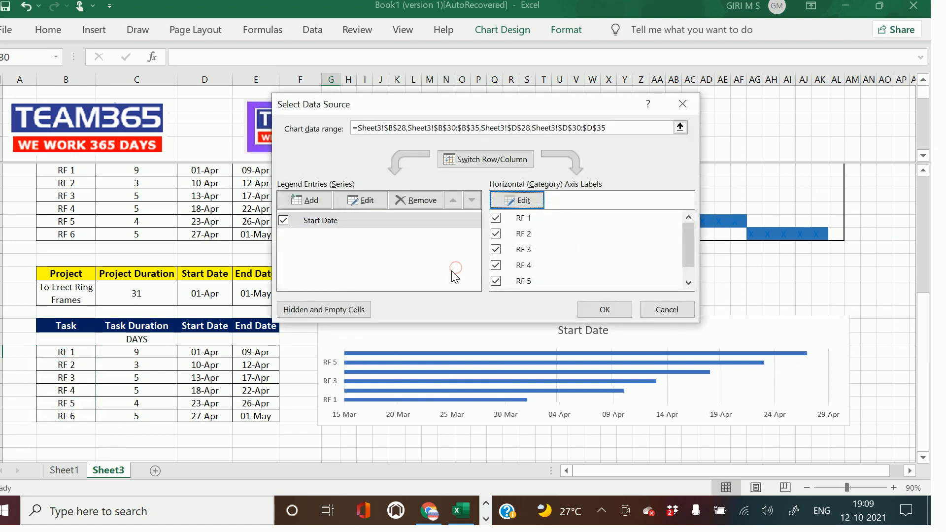
click(604, 313)
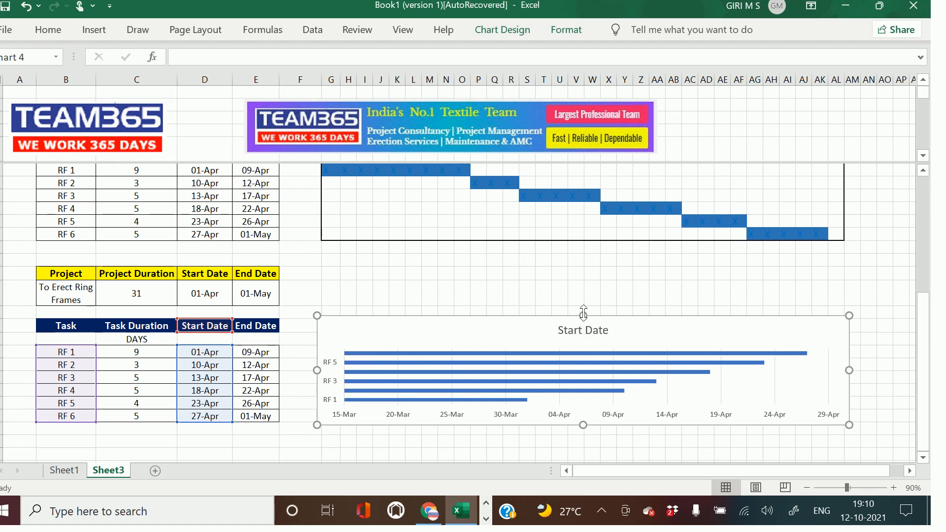
Step: Enlarge the chart up to the copied project table's header row and put its task axis categories in reverse order
drag(579, 312, 579, 269)
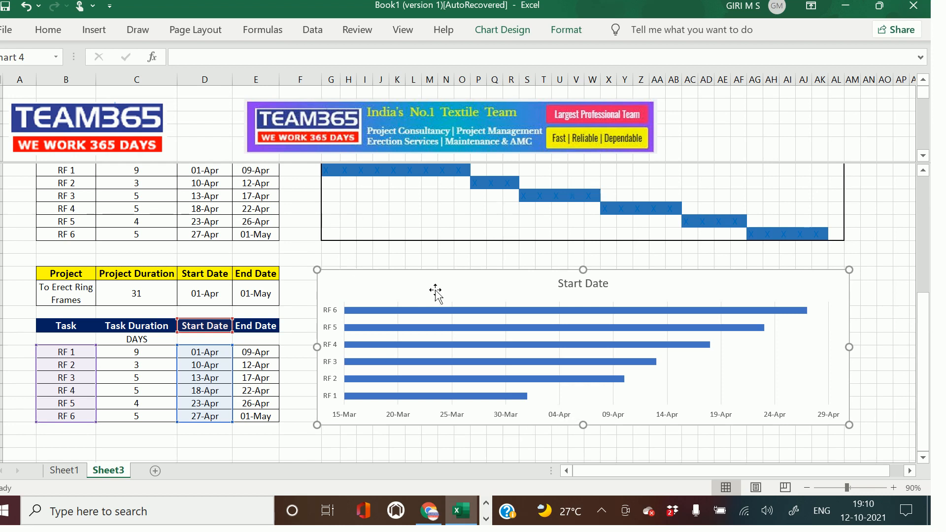
click(334, 332)
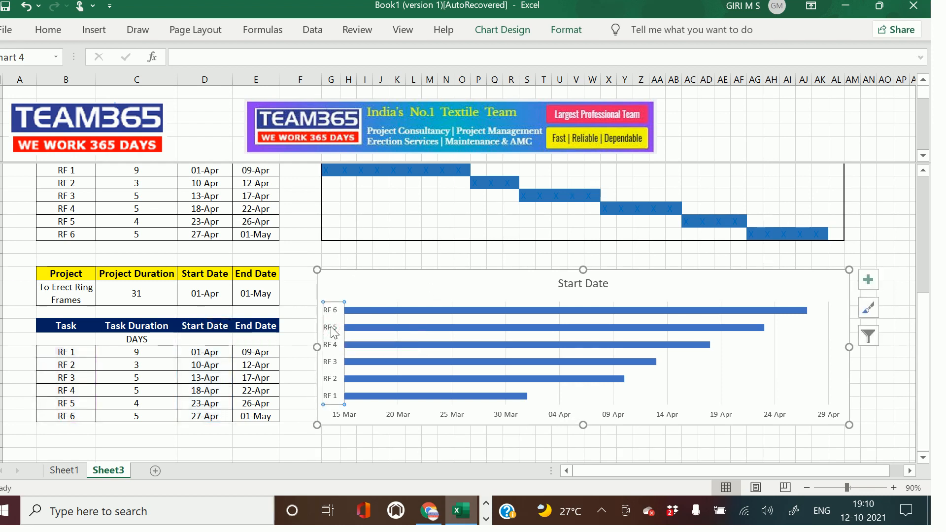
right_click(333, 332)
click(365, 318)
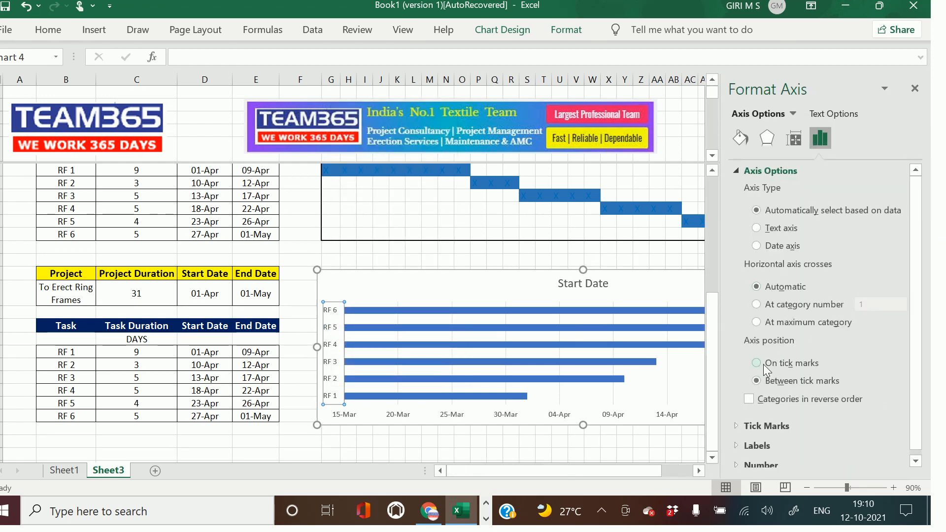
click(750, 399)
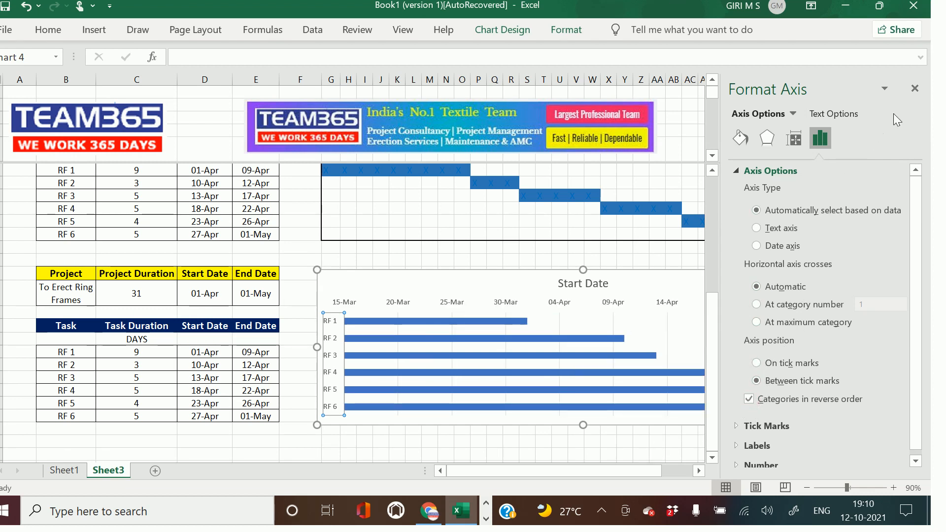
click(915, 89)
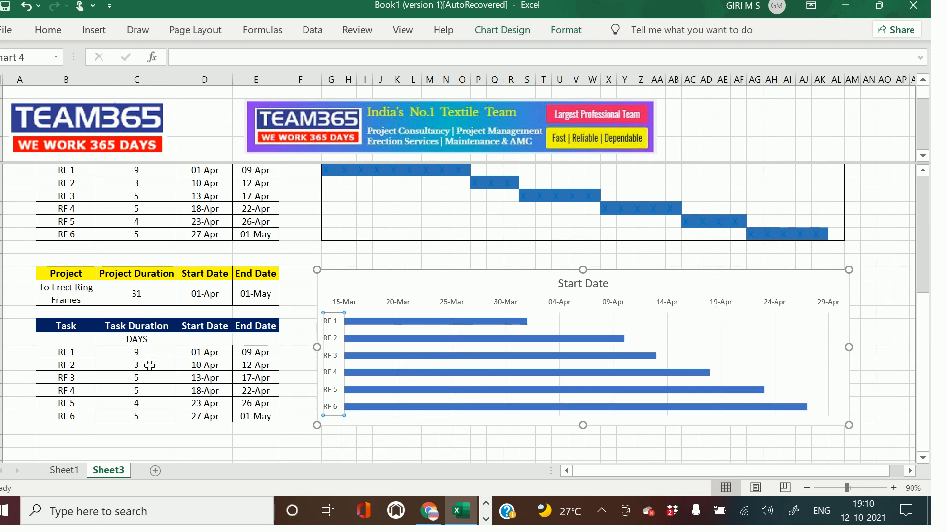
Step: Add a second chart series named from the Task Duration header in C28, with the durations in C30:C35 as values
right_click(714, 287)
click(766, 281)
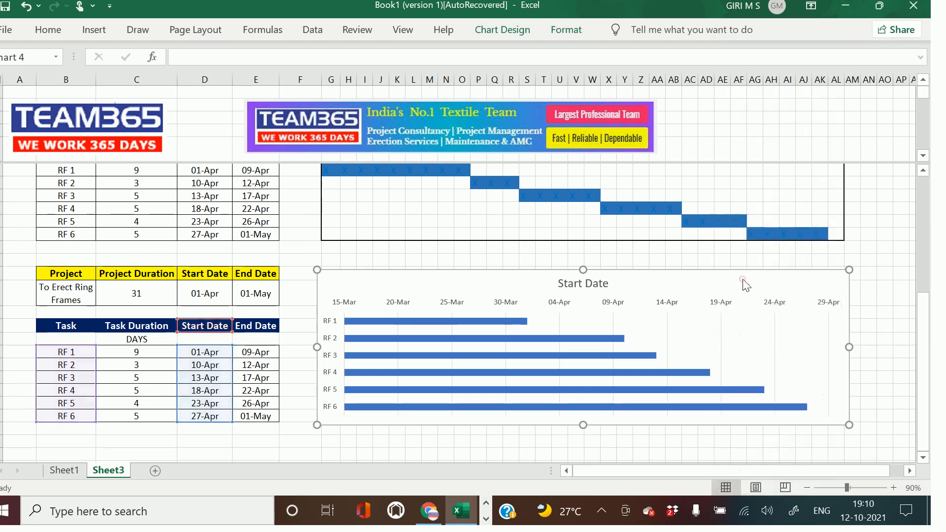
click(303, 199)
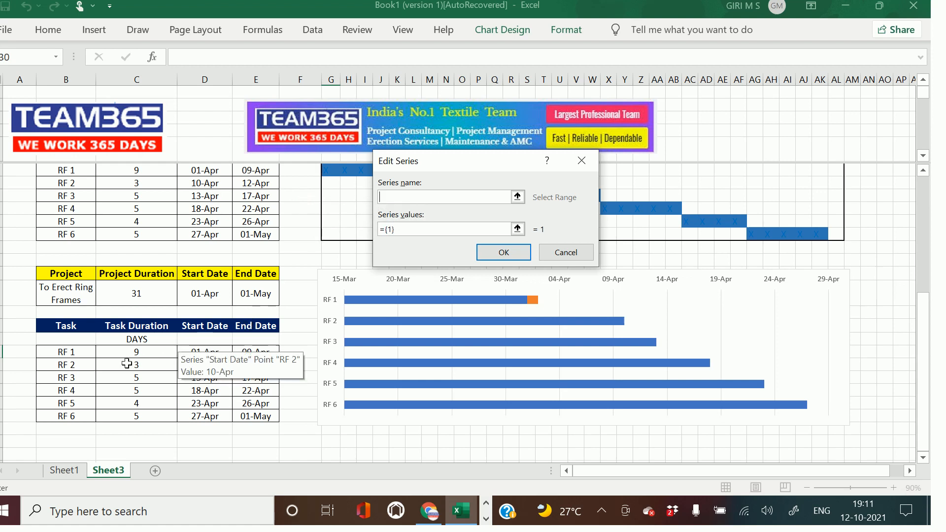
click(148, 328)
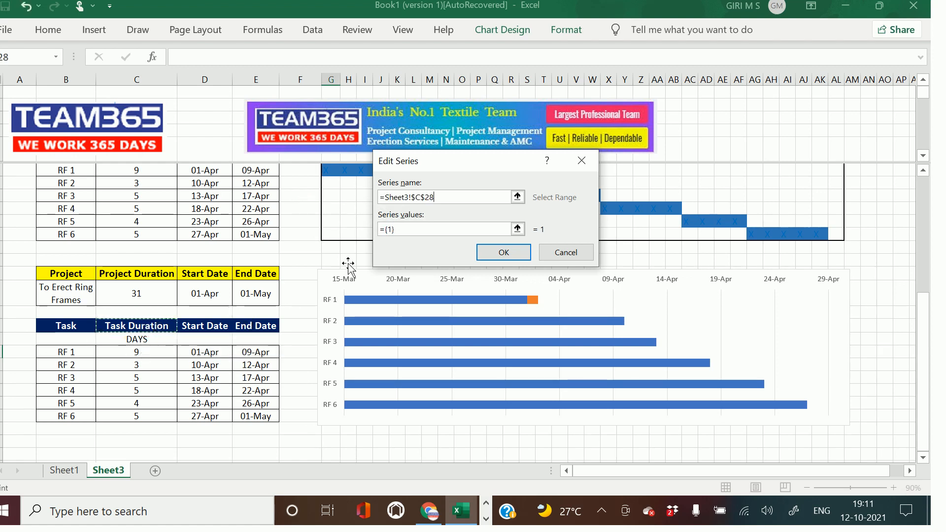
drag(394, 230, 387, 229)
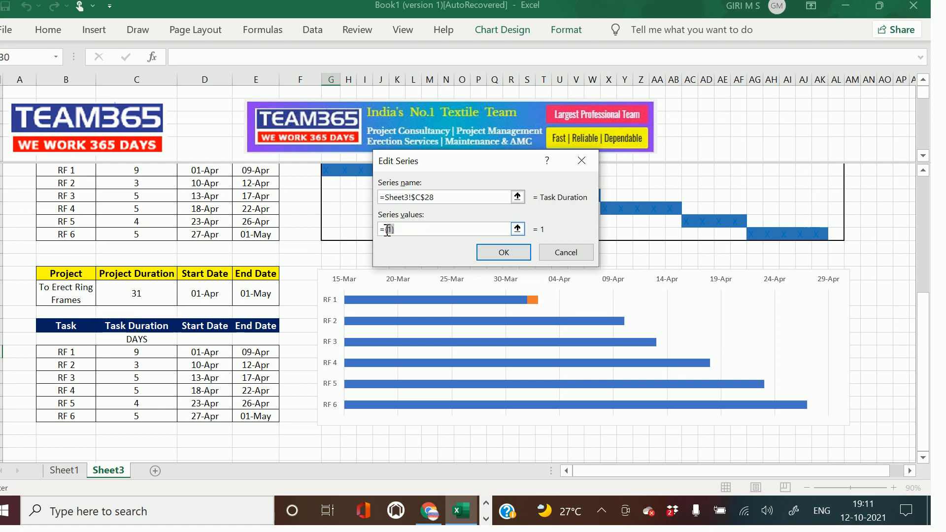
key(BackSpace)
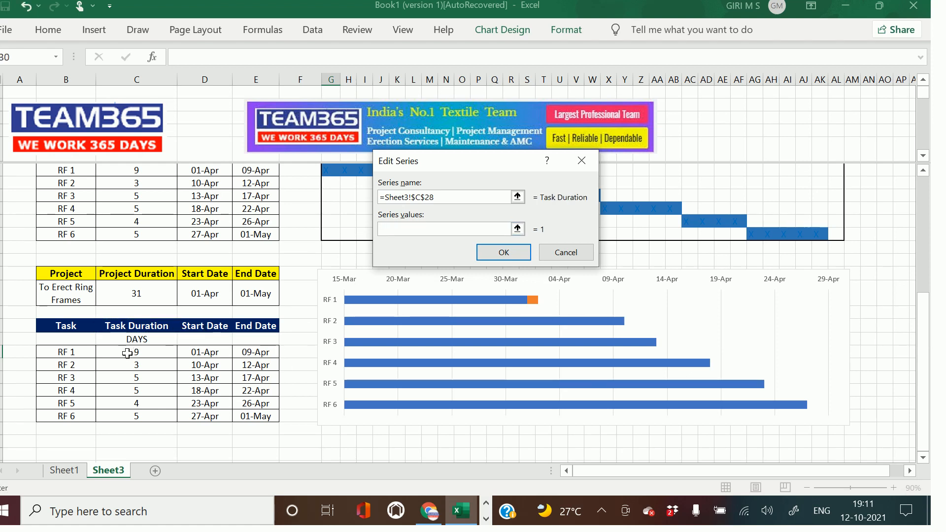
drag(128, 353, 127, 411)
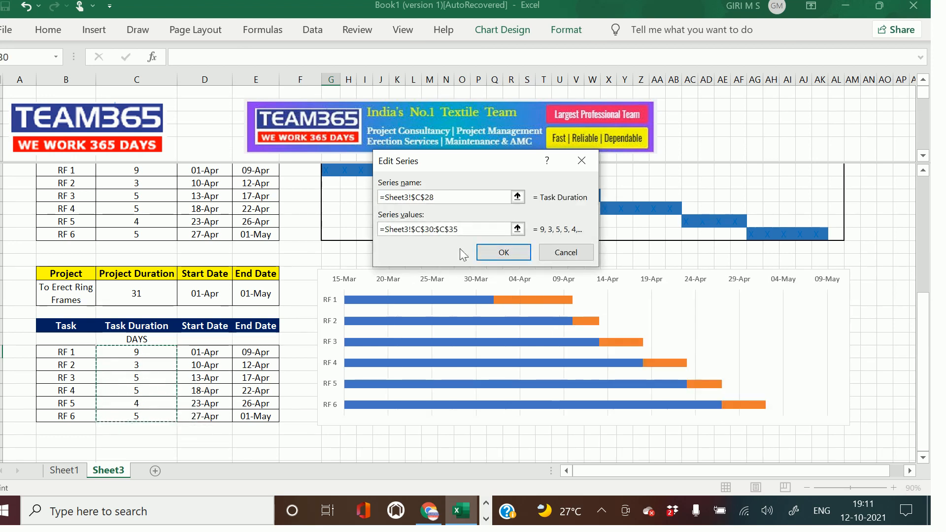
click(503, 252)
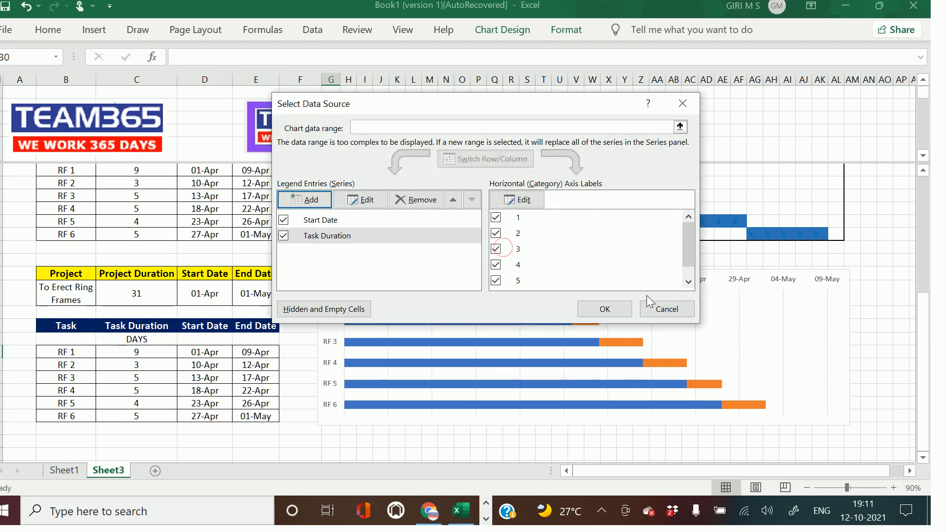
click(592, 316)
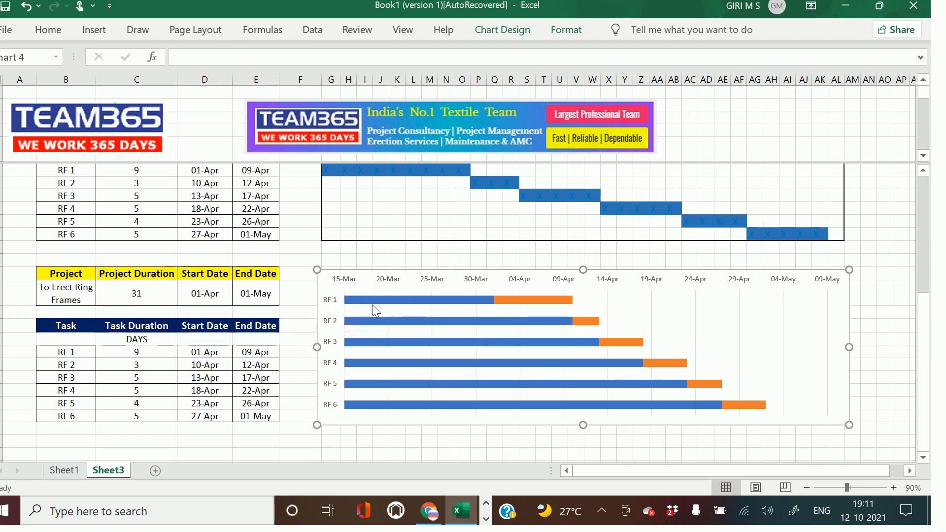
Step: Fill the blue Start Date bars with white so only the task duration bars show
click(395, 299)
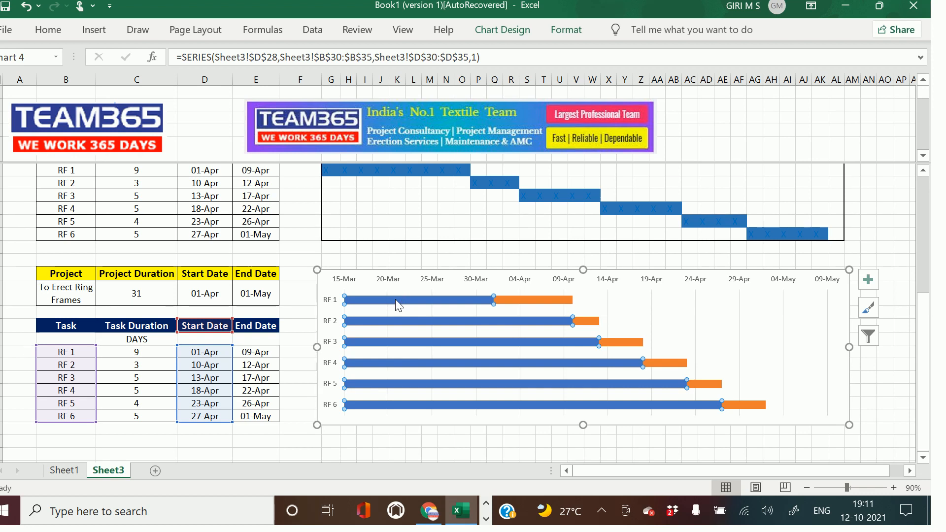
right_click(395, 300)
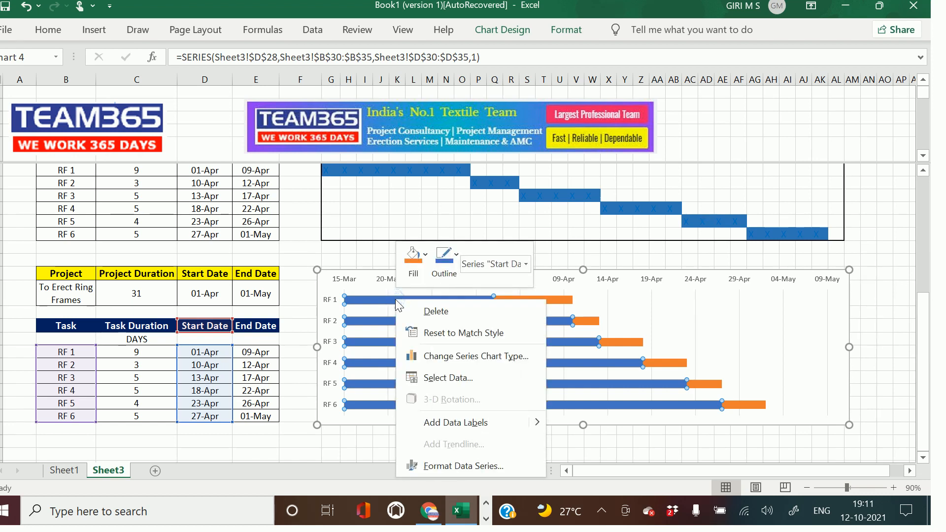
click(426, 267)
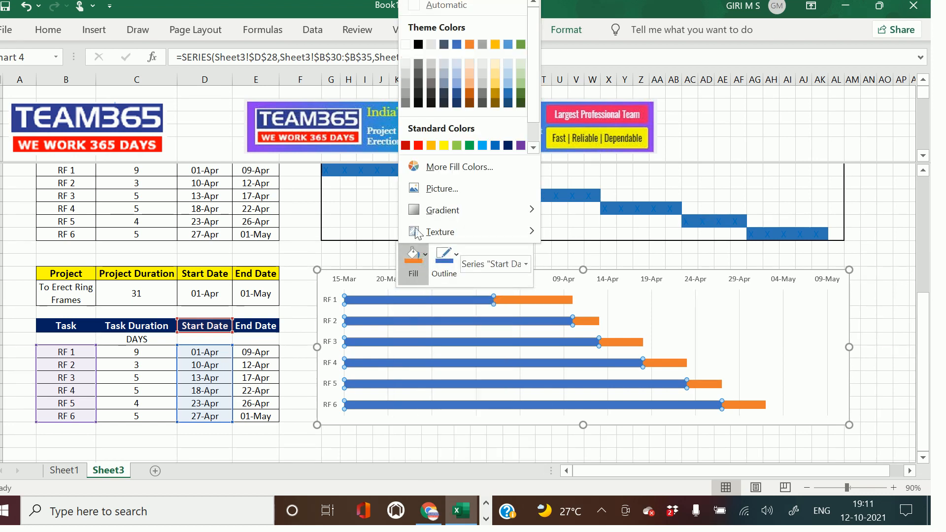
click(407, 46)
click(737, 337)
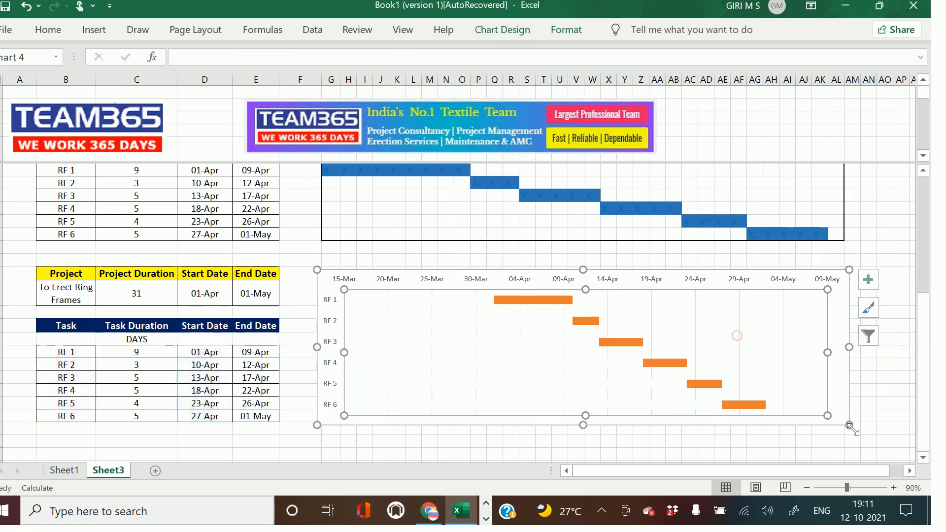
Step: Set the task durations of RF 1 and RF 2 in the lower task table to 5 days each
click(875, 407)
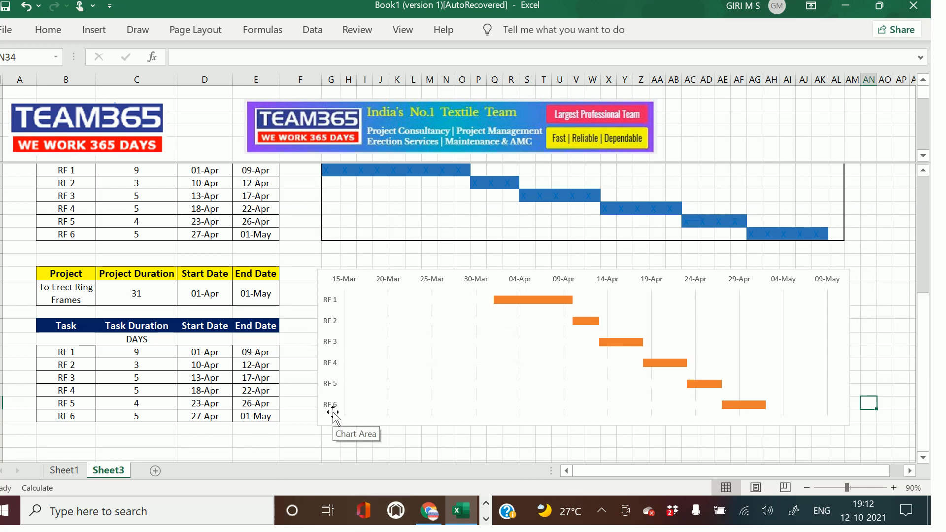
click(142, 352)
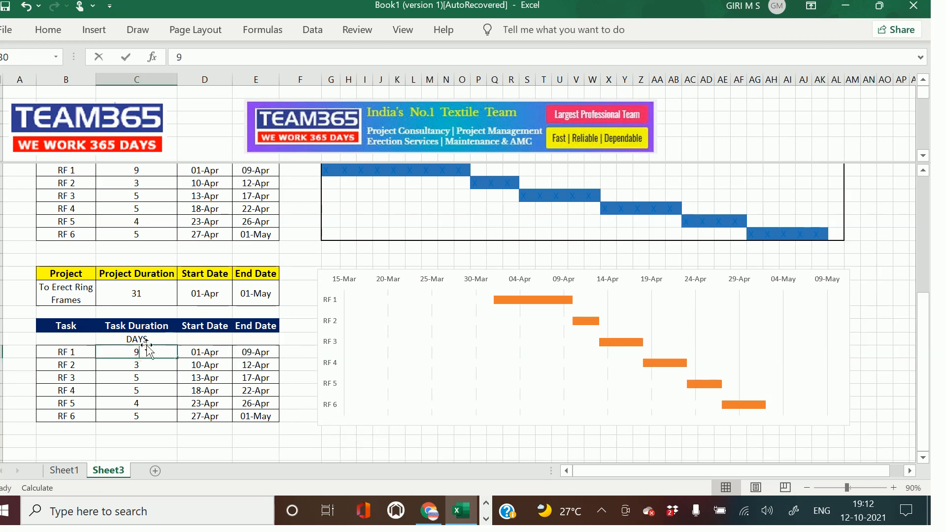
text(5)
key(Return)
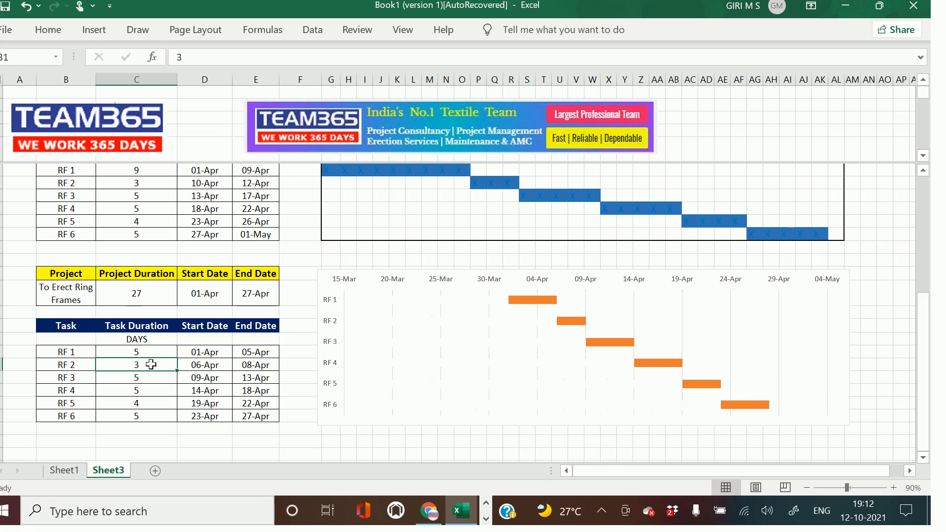
text(5)
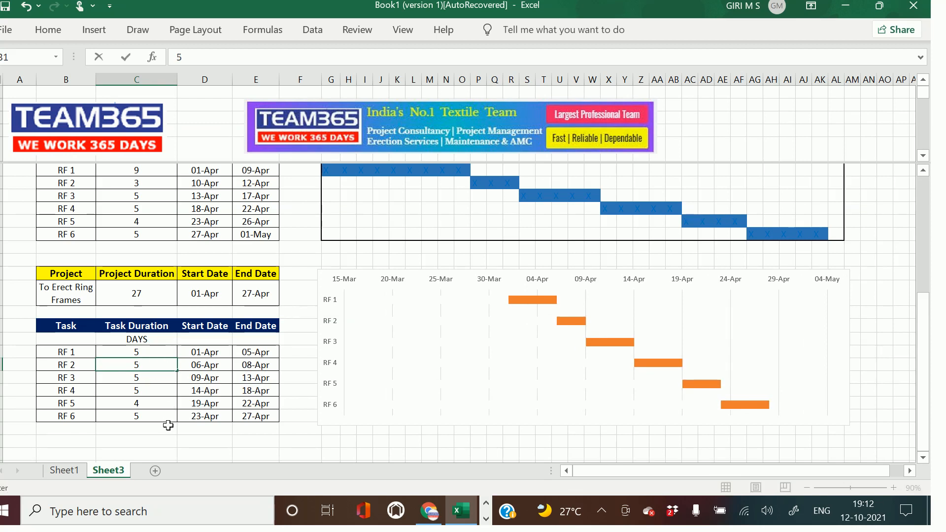
click(175, 440)
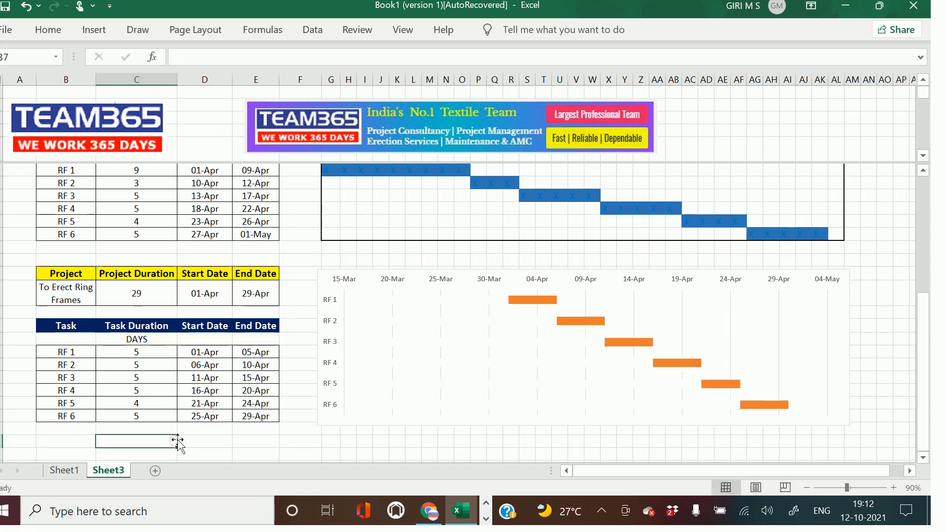
Step: Set RF 5's task duration in the lower task table to 5 days
click(135, 407)
text(5)
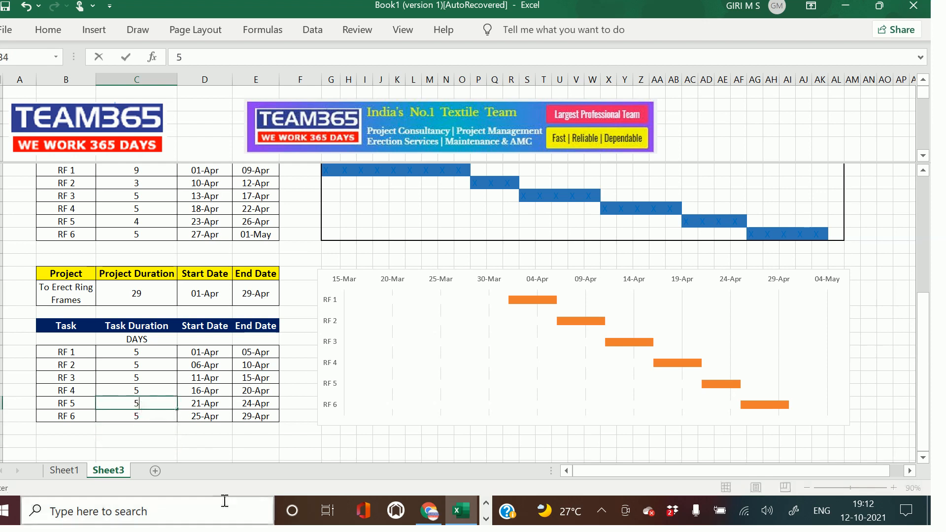
key(Return)
Step: Set RF 4's duration to 7 days and RF 3's duration to 12 days in the lower task table
click(142, 389)
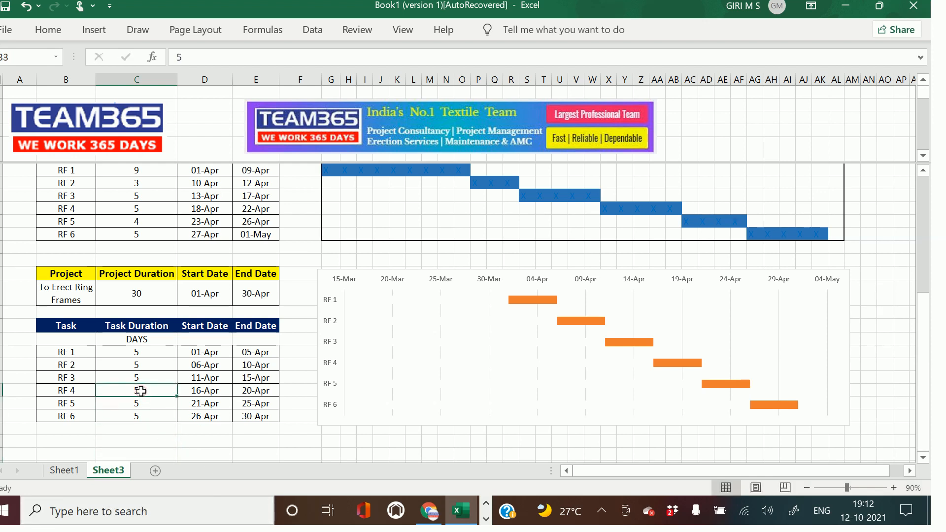
text(7)
click(178, 451)
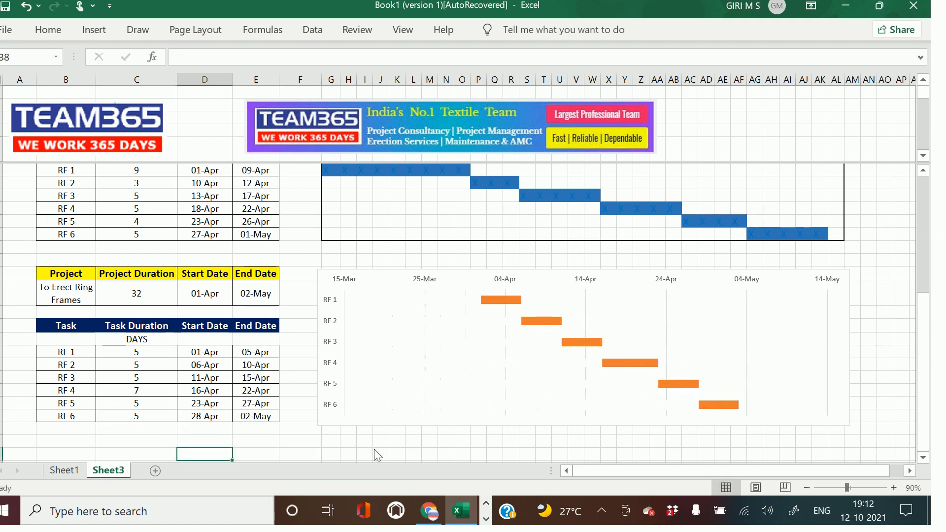
click(124, 377)
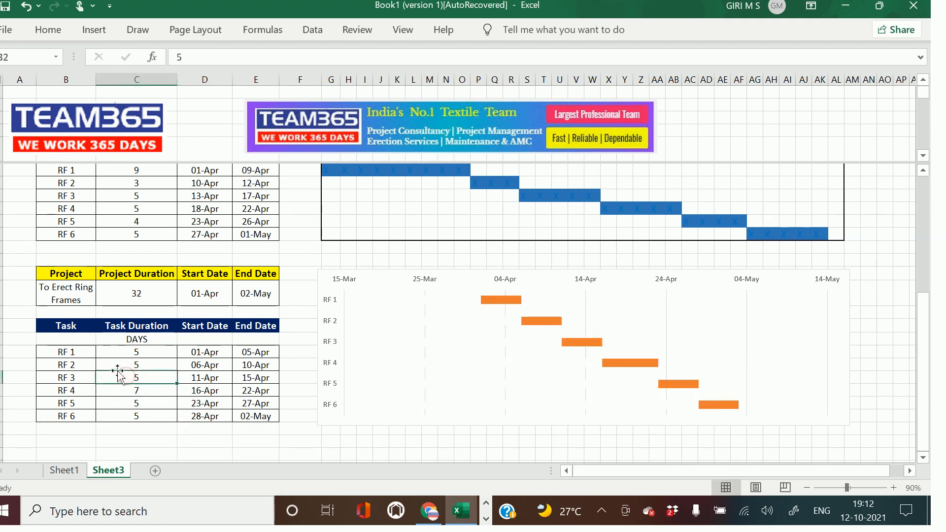
text(12)
key(ctrl+Return)
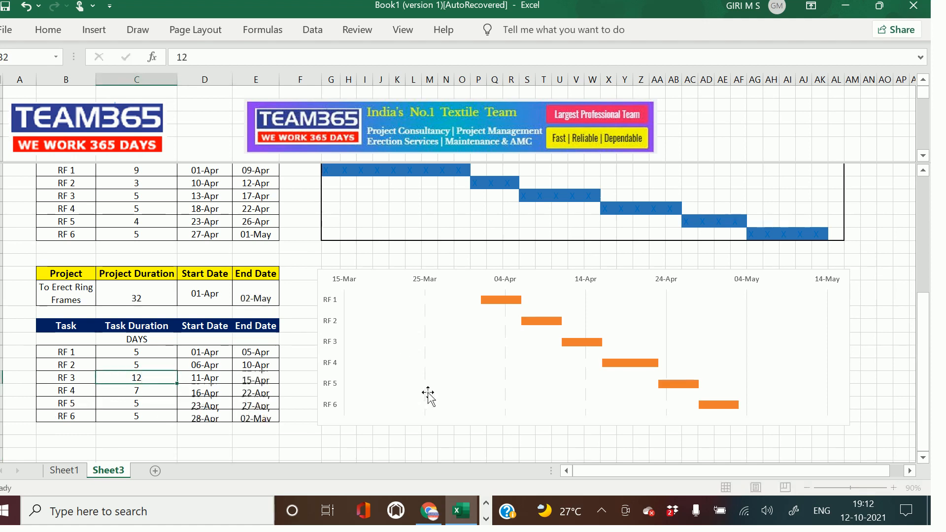
click(427, 394)
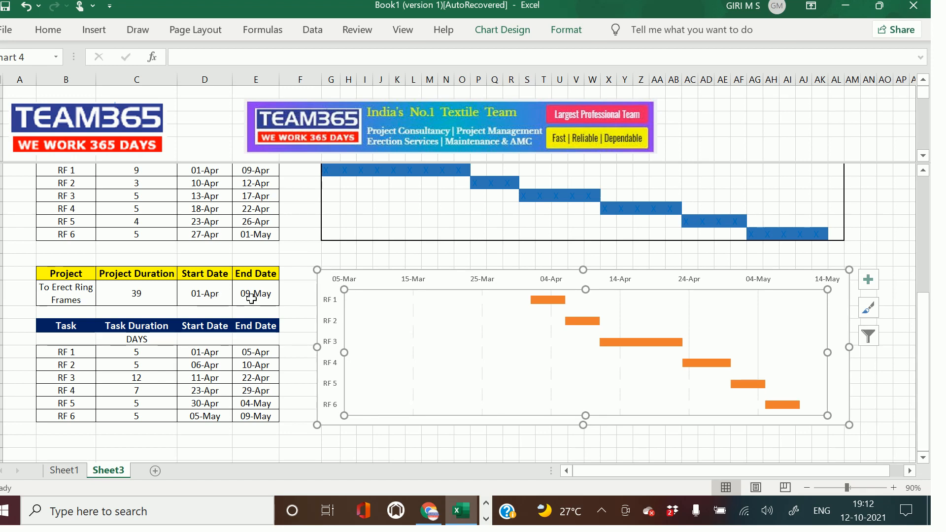
Step: Set the durations of RF 3 and RF 4 in the lower task table to 5 days each
click(129, 379)
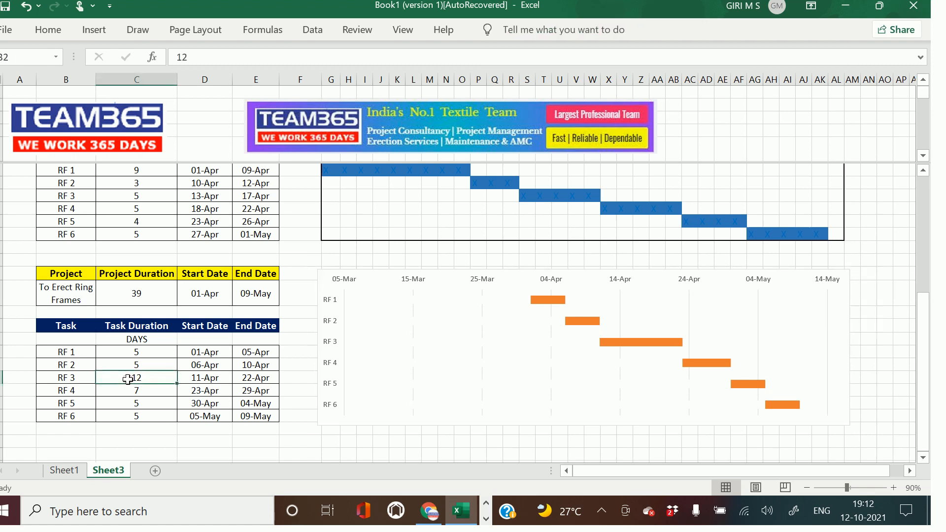
text(5)
key(Return)
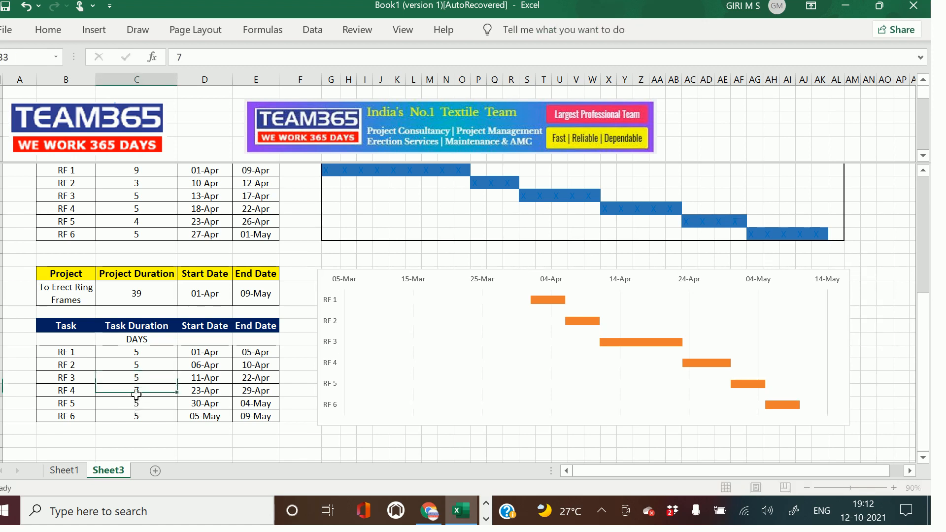
text(5)
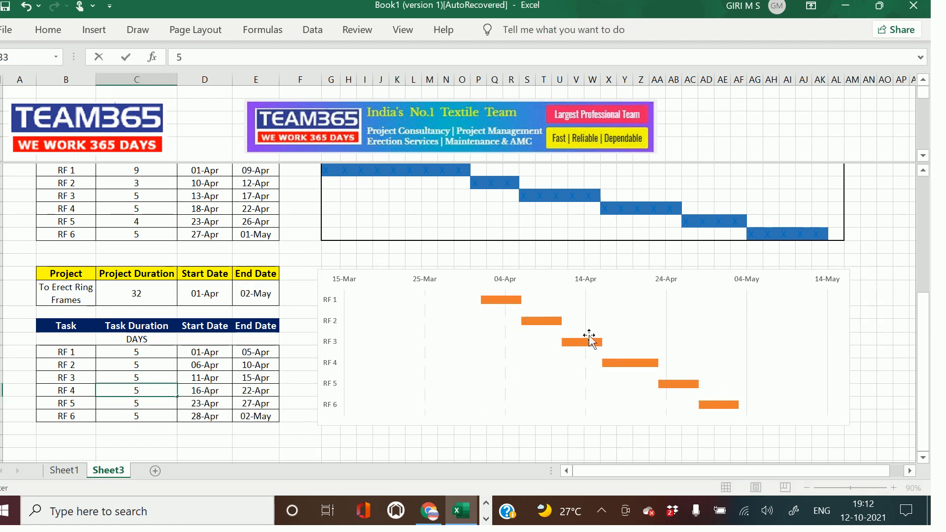
Step: Set RF 1's start date in D30 to 1-JAN
click(202, 351)
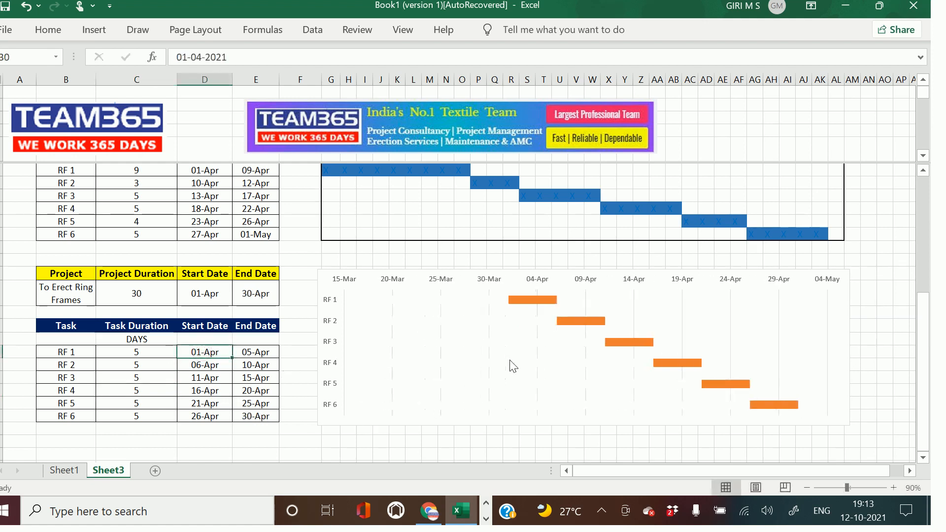
text(1)
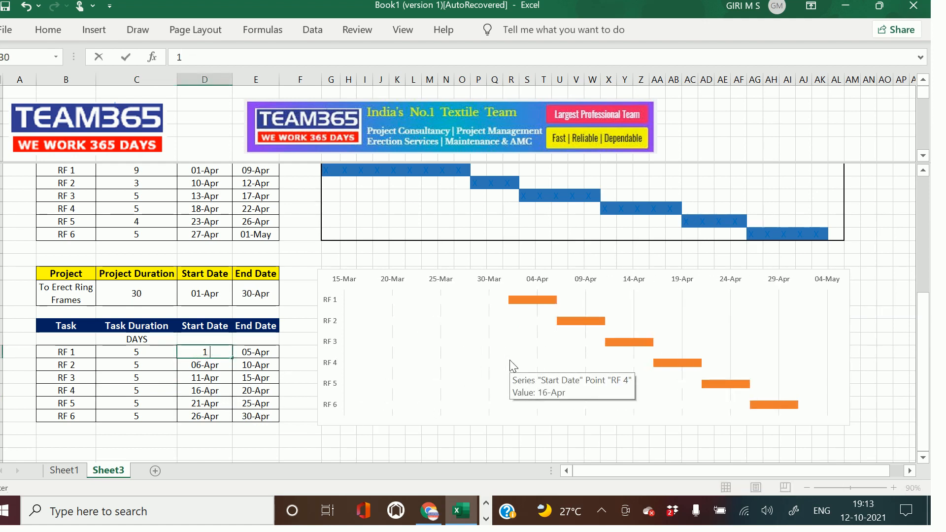
text(-JAN)
key(Return)
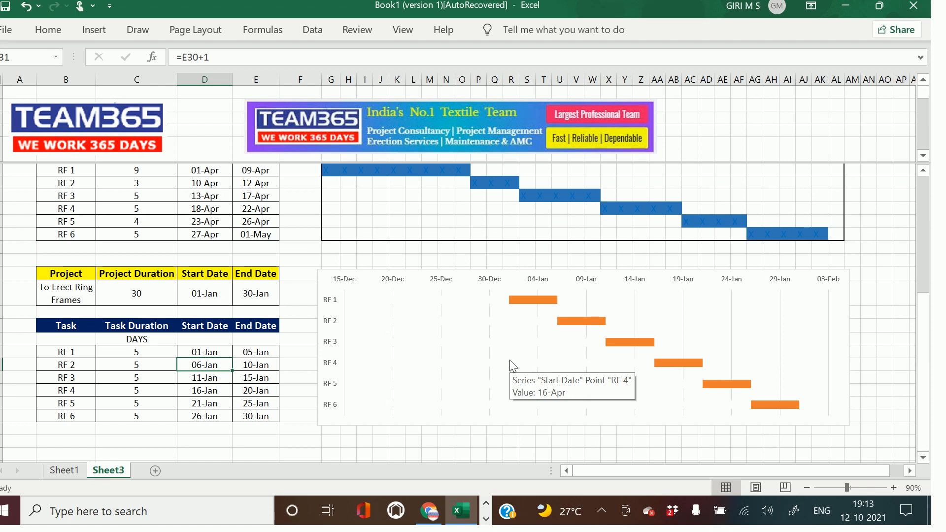
Step: Set RF 1's start date in D30 to 21 SEPT and check its bar in the chart
click(197, 349)
text(2)
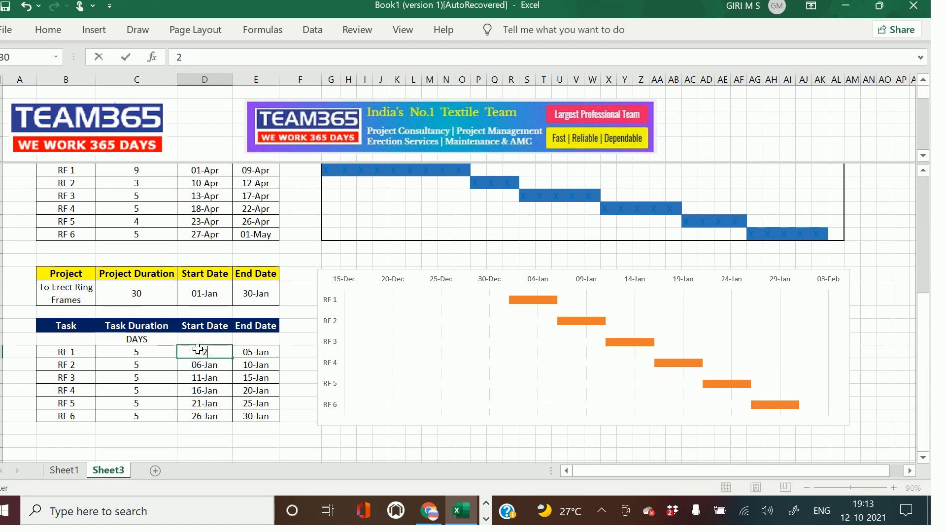
text(1 SEPT)
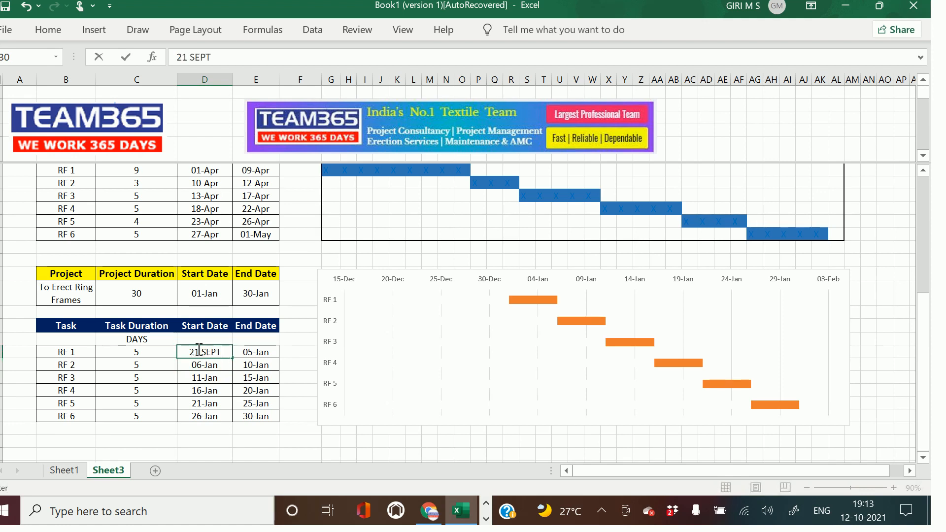
key(Return)
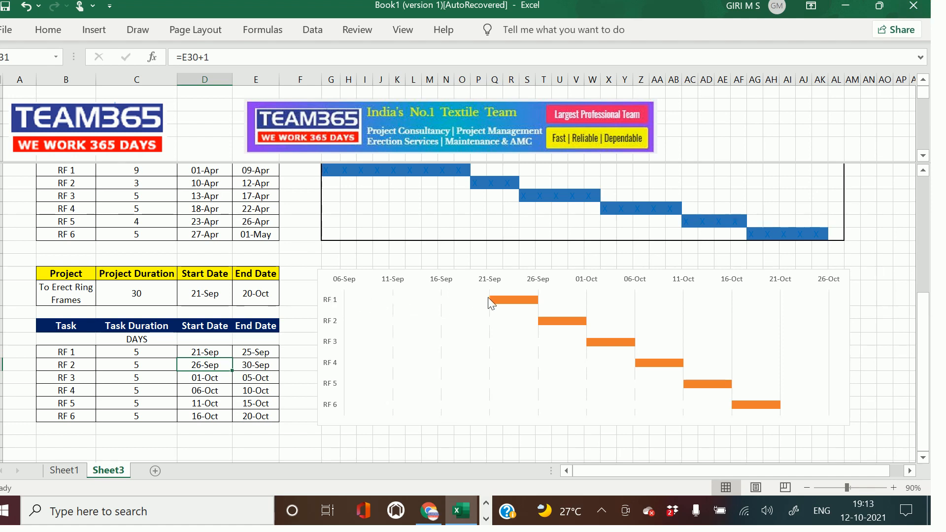
mouse_move(491, 303)
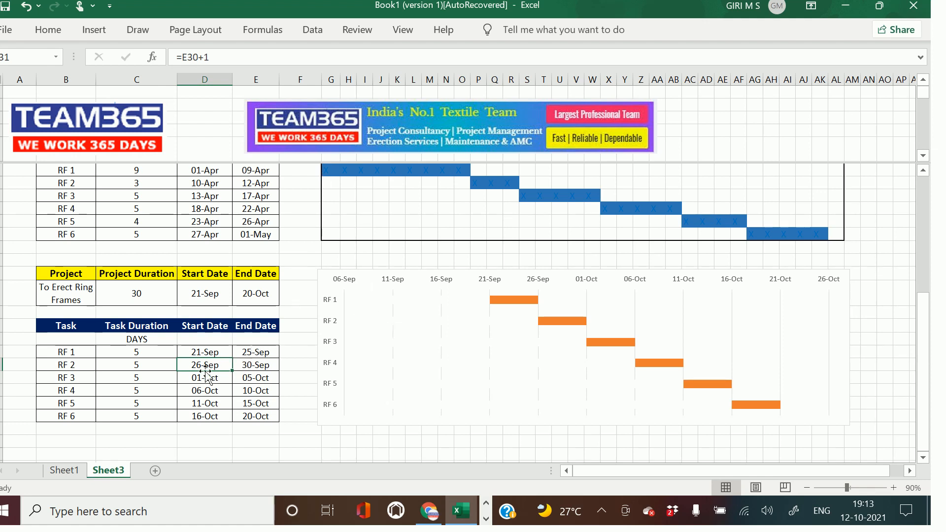
Step: Copy RF 1's start date from D30 into D37 and format the copy as Number to get its date serial
click(221, 351)
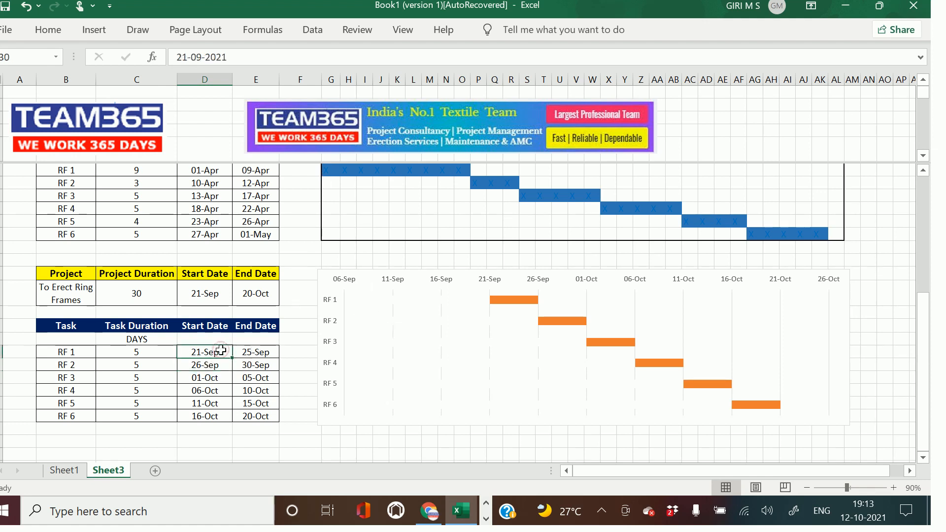
right_click(215, 351)
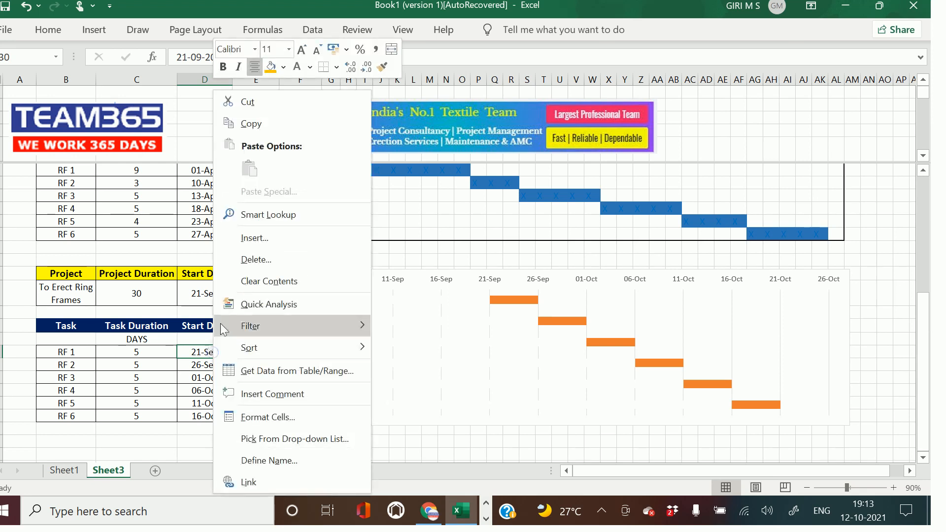
click(280, 121)
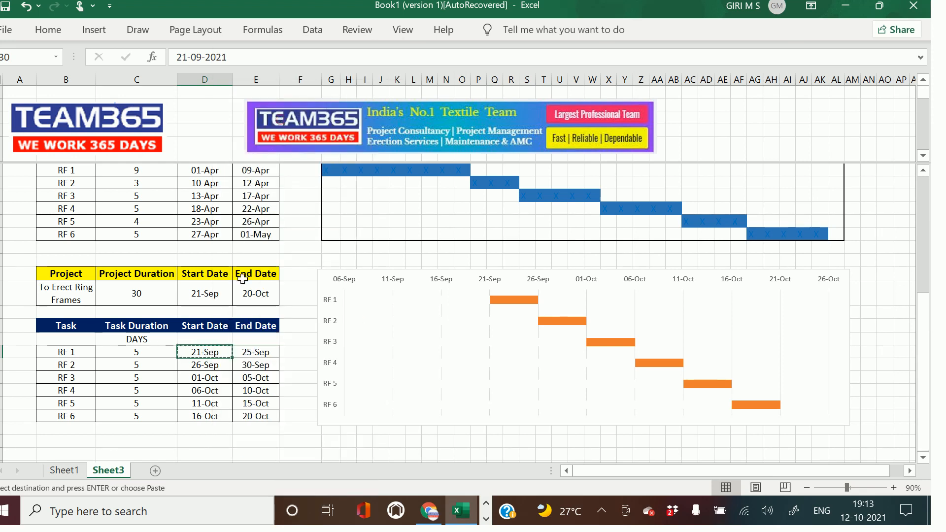
right_click(211, 439)
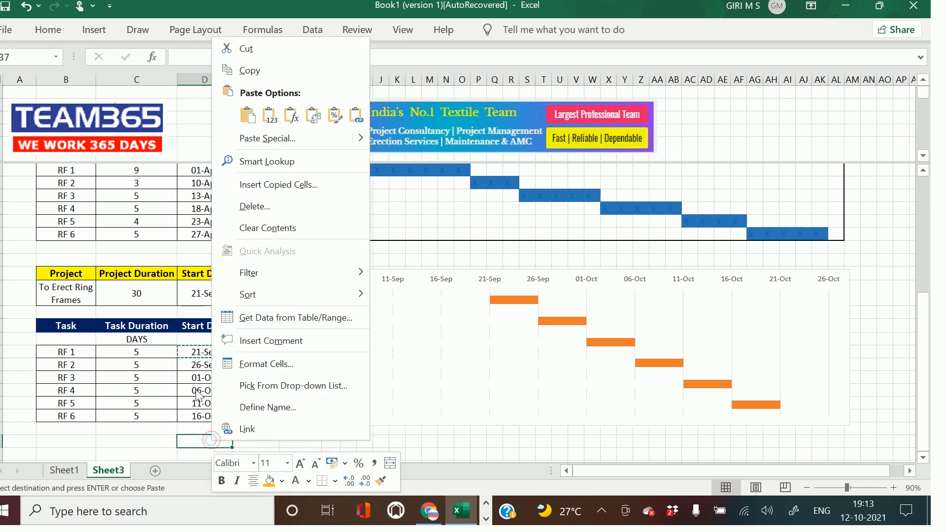
click(242, 122)
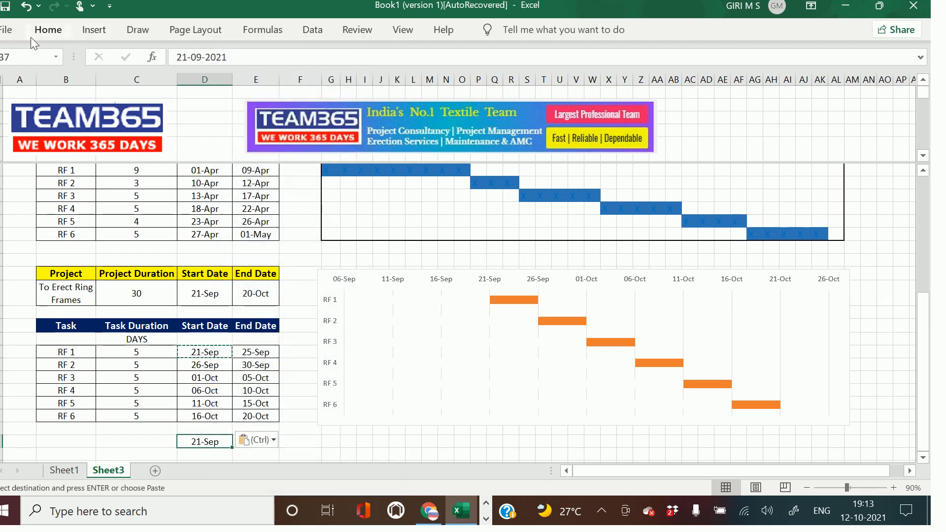
click(48, 30)
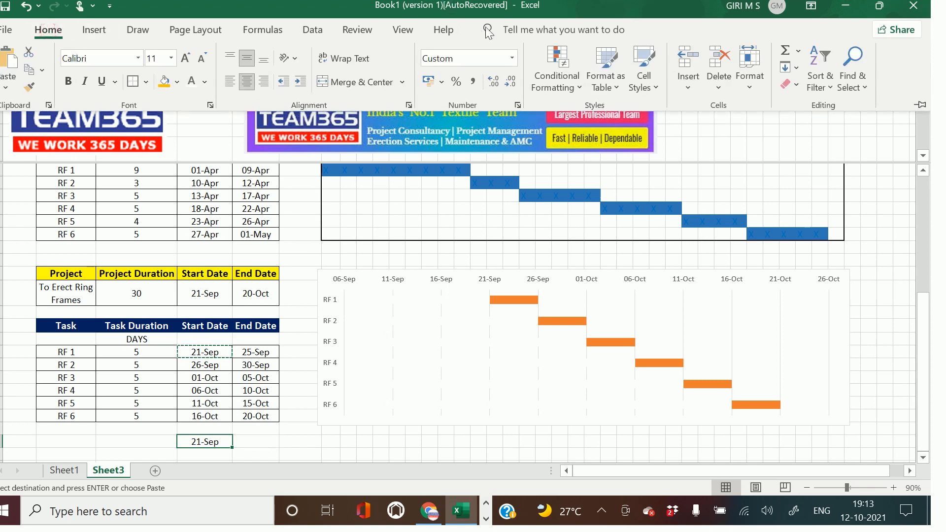
click(513, 59)
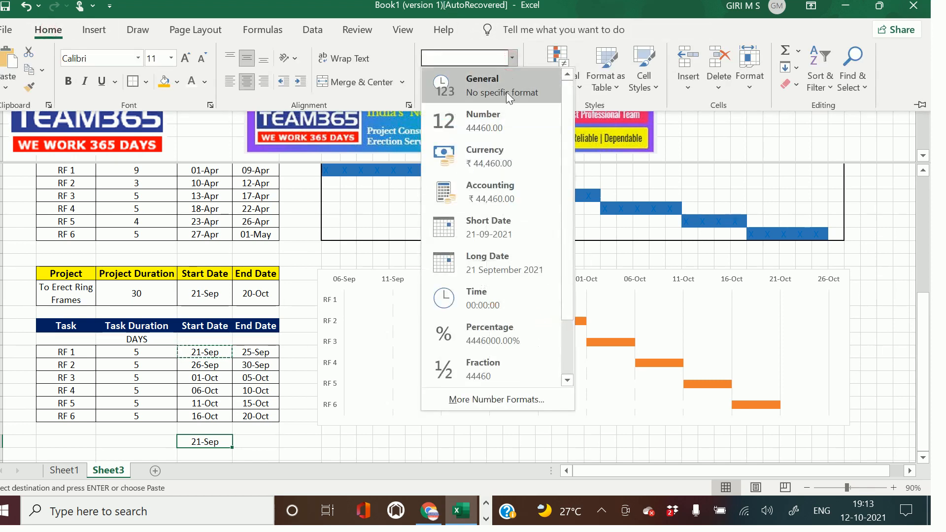
click(506, 122)
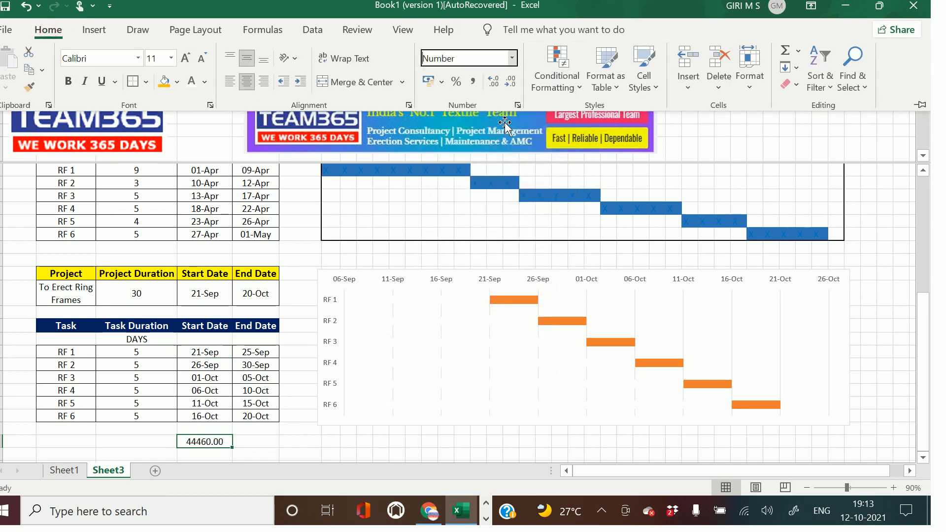
Step: Copy the date serial from D37 and set the lower chart's date axis minimum to 44460
click(210, 441)
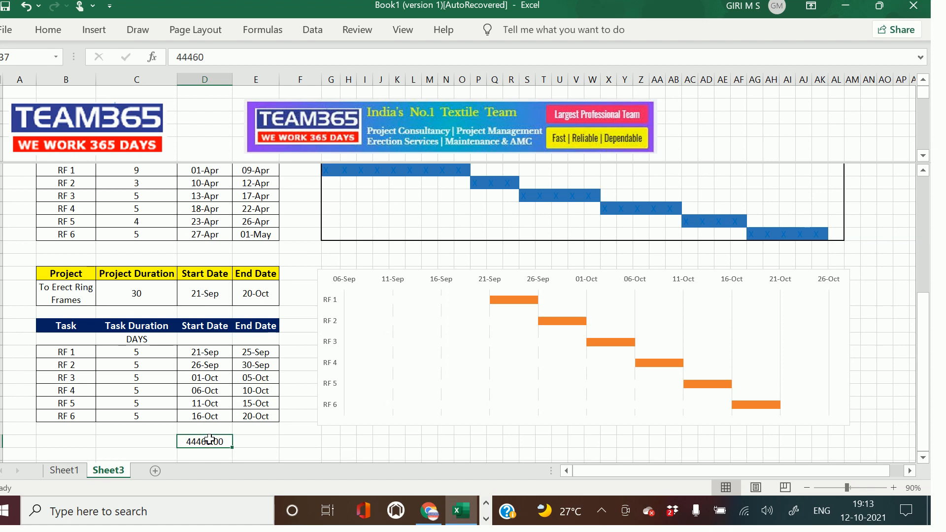
right_click(208, 442)
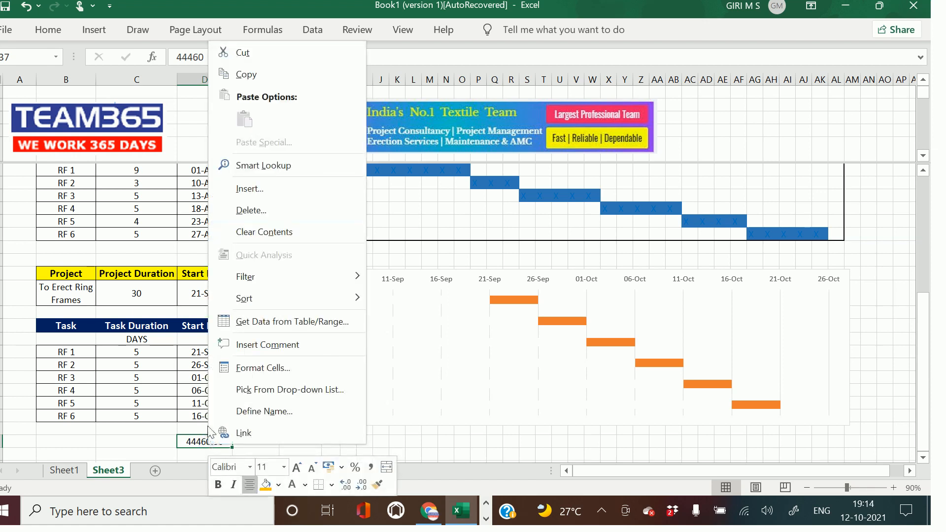
click(265, 78)
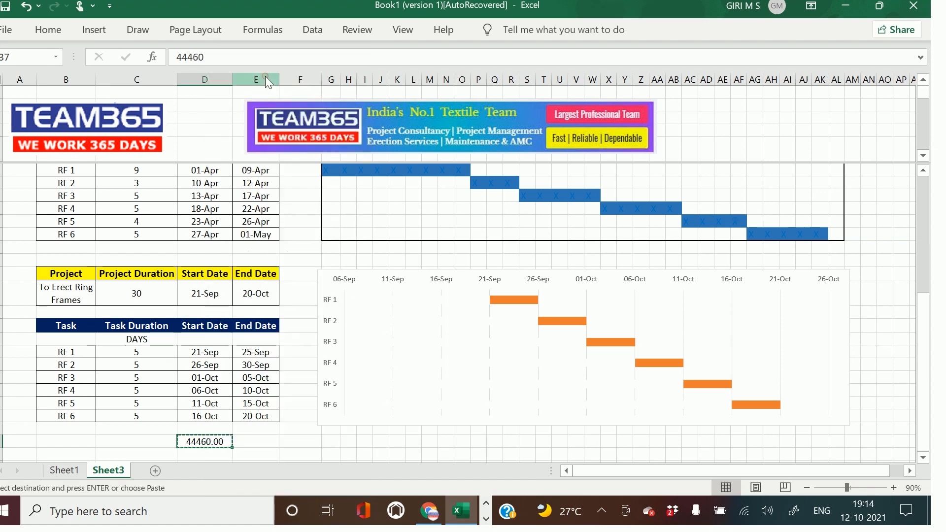
click(403, 285)
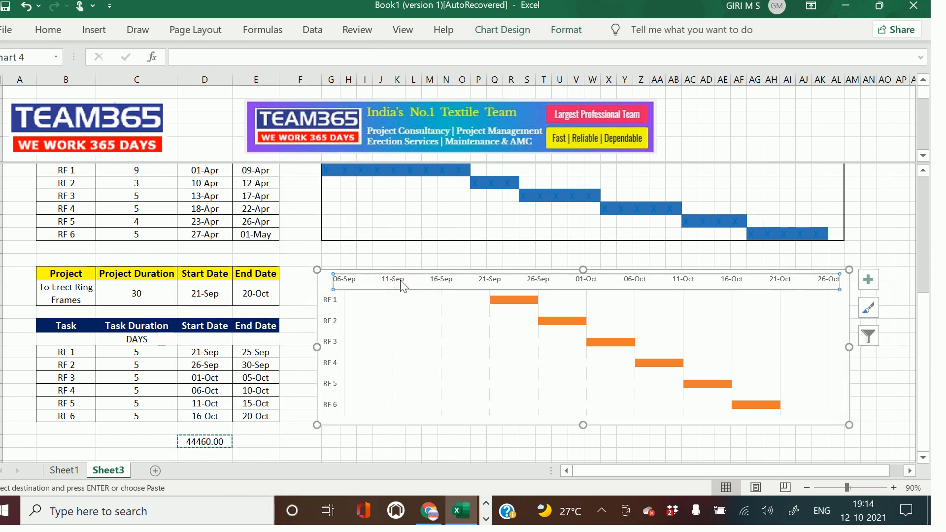
right_click(402, 283)
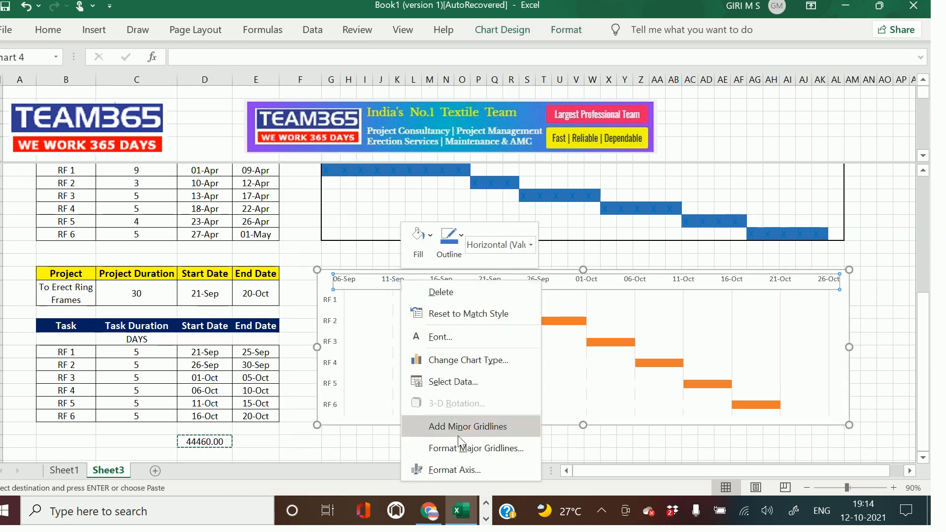
click(461, 468)
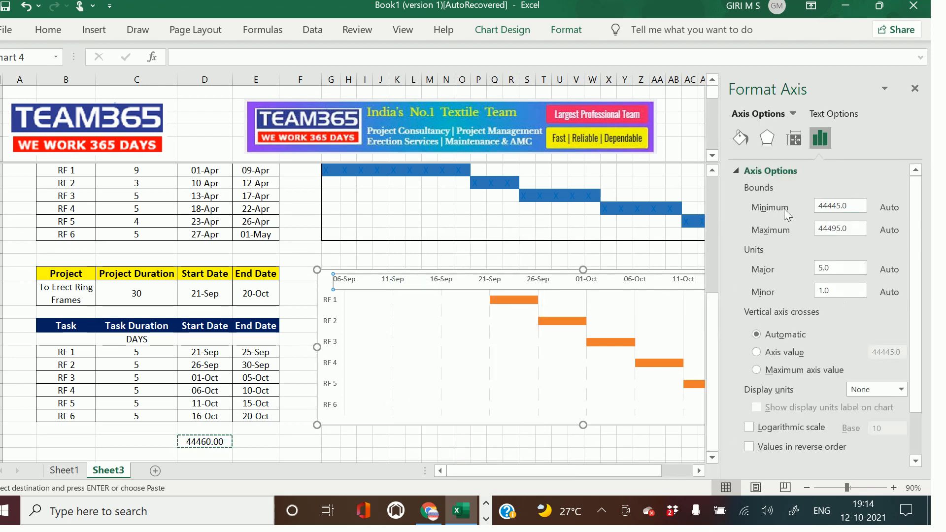
double_click(855, 206)
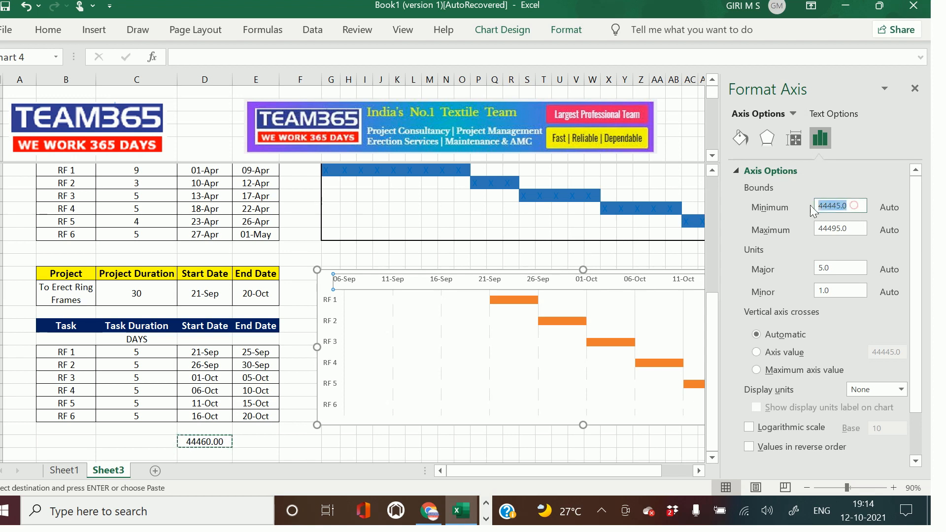
key(ctrl+v)
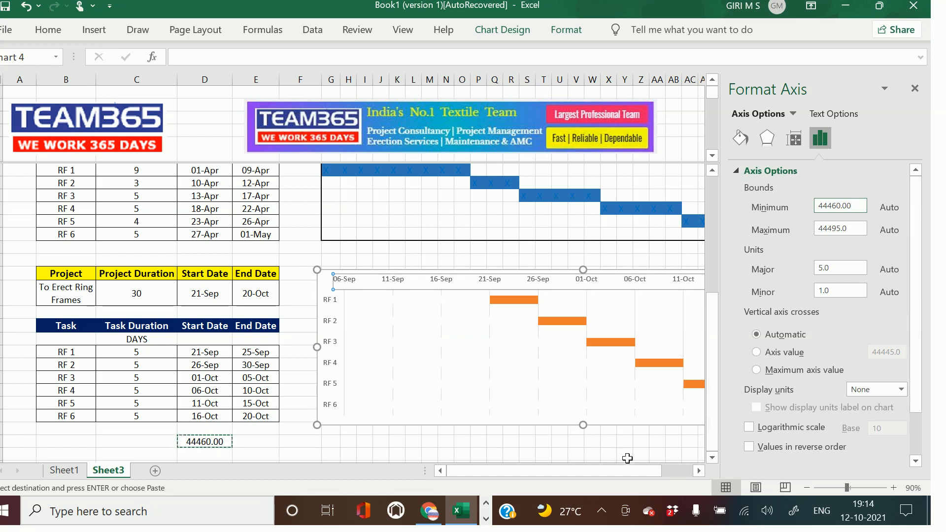
click(914, 92)
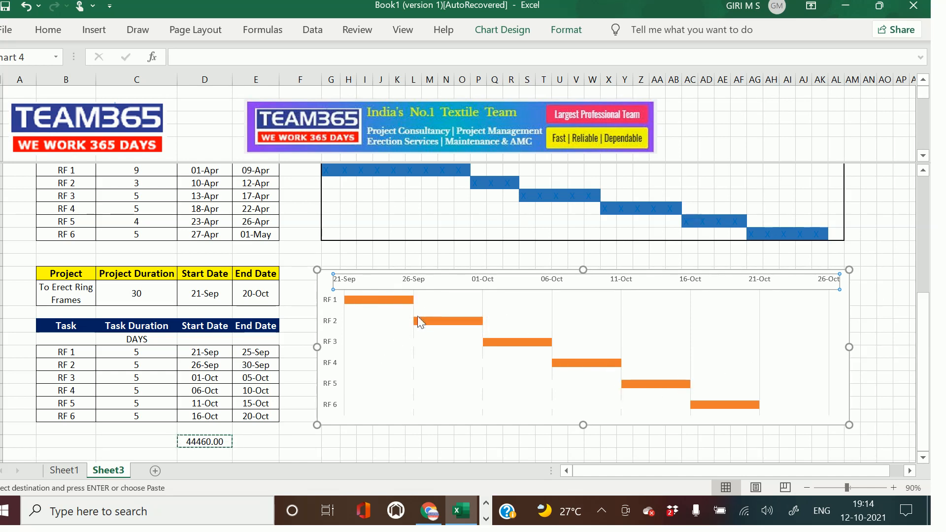
click(288, 452)
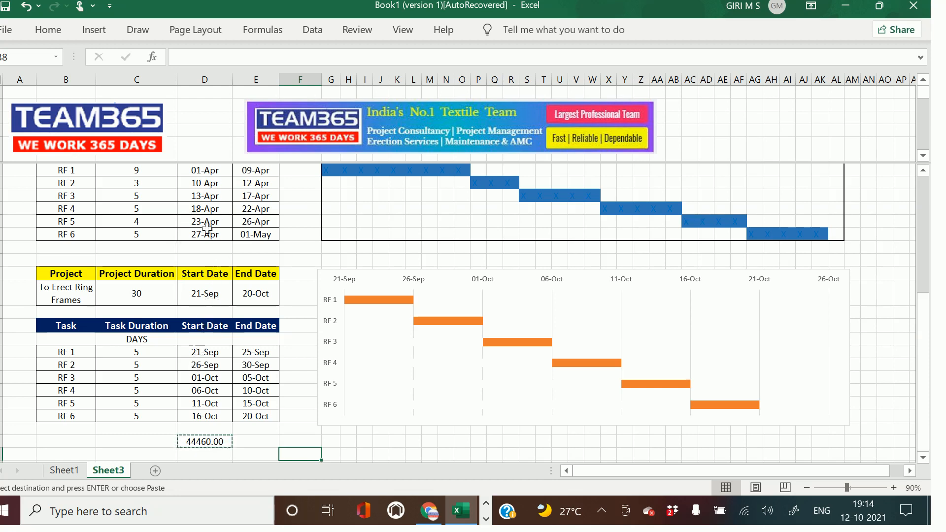
Step: Copy the RF 1 to RF 6 start dates from the upper task table into the lower task table starting at D30
drag(205, 171, 214, 237)
right_click(219, 209)
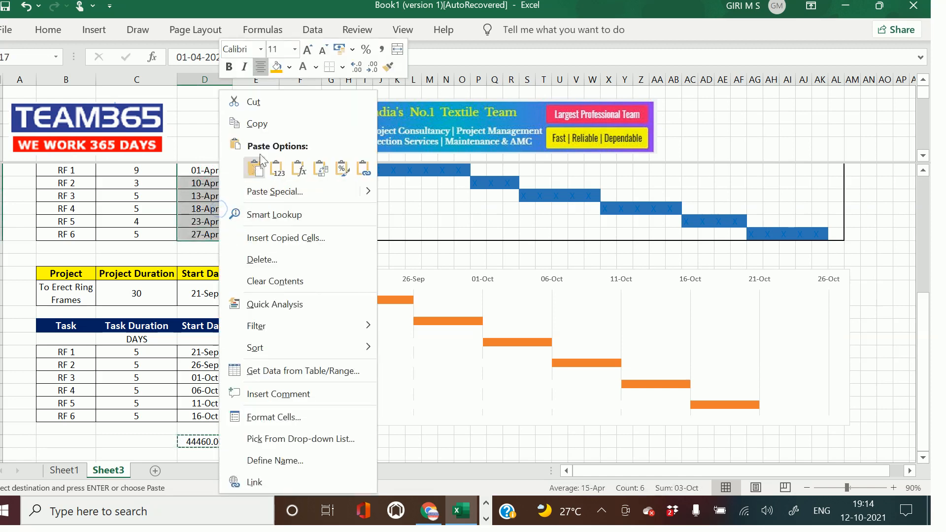
click(277, 123)
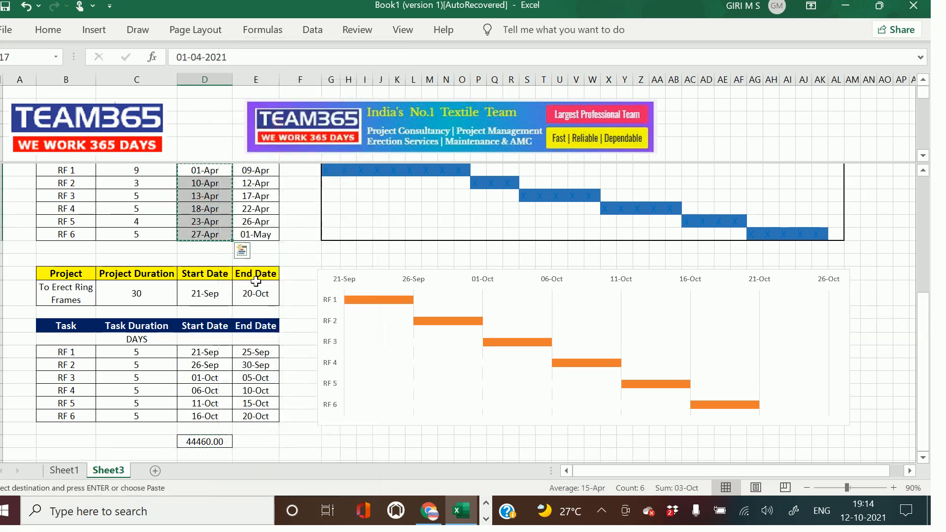
click(216, 350)
right_click(217, 349)
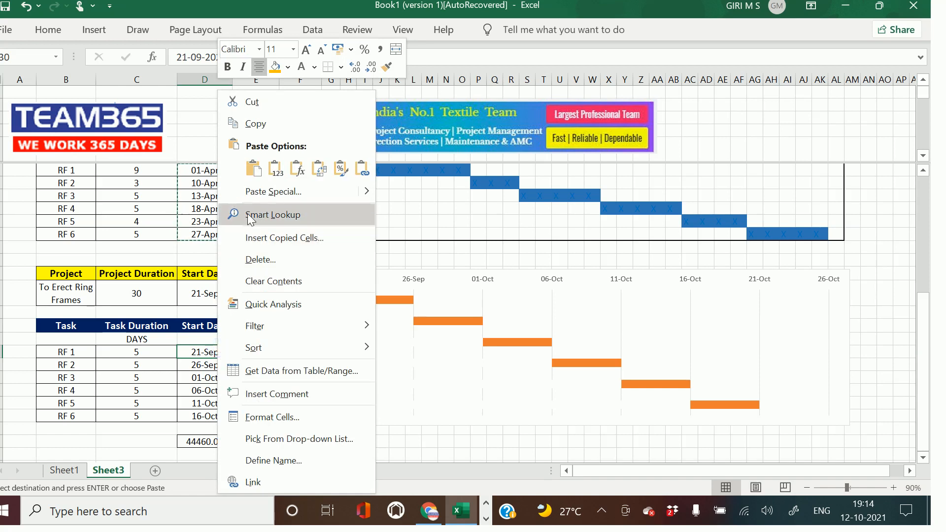
click(253, 169)
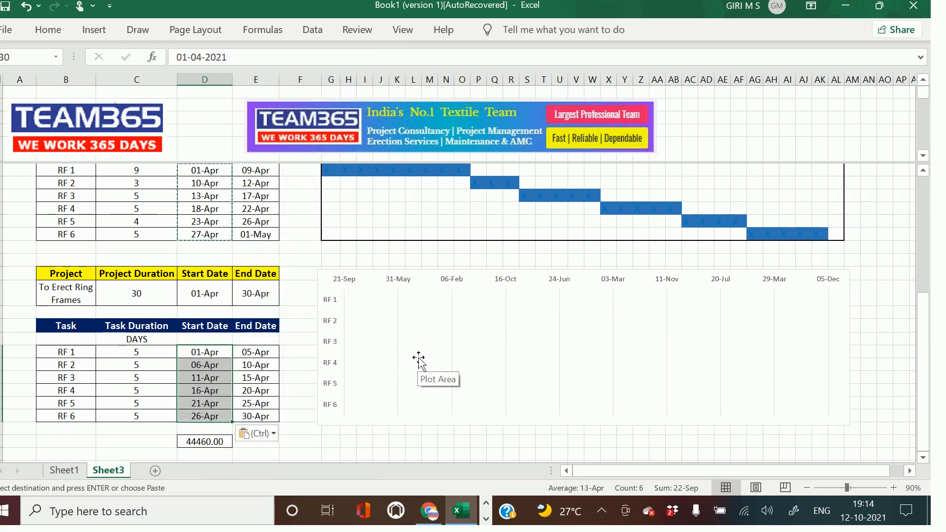
click(489, 364)
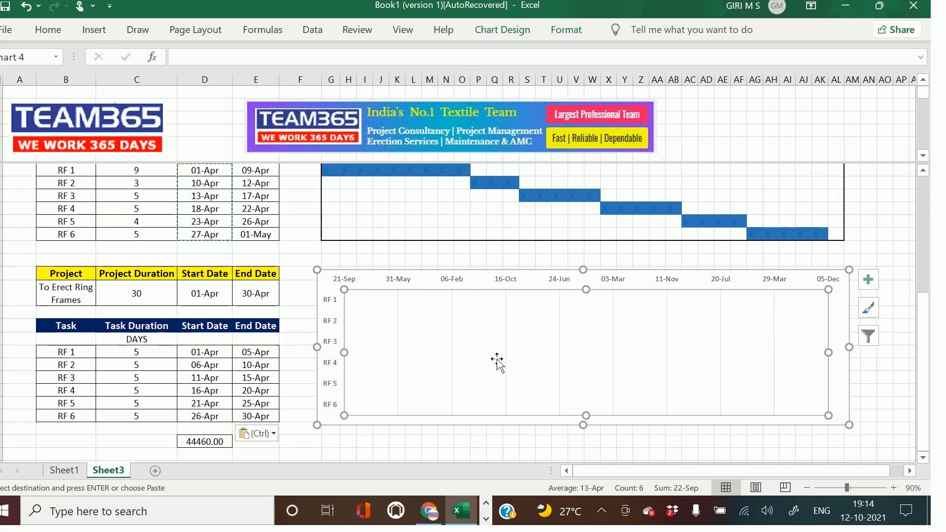
Step: Copy RF 1's start date from D30 into D37 and format the copy as Number
click(211, 442)
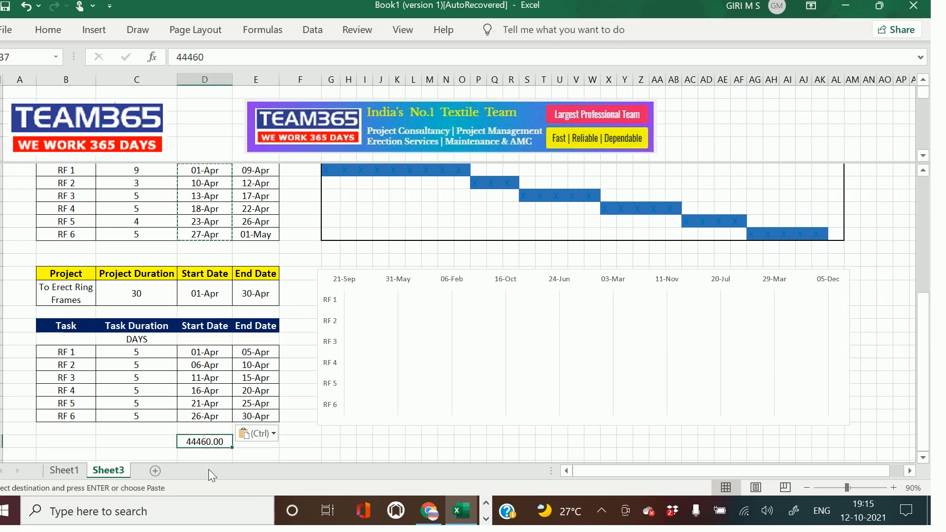
click(215, 355)
right_click(215, 352)
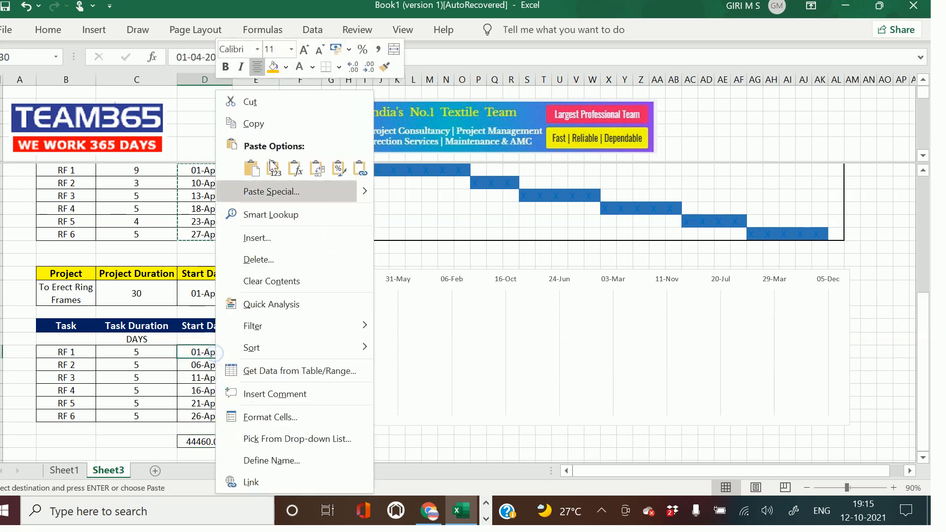
click(271, 118)
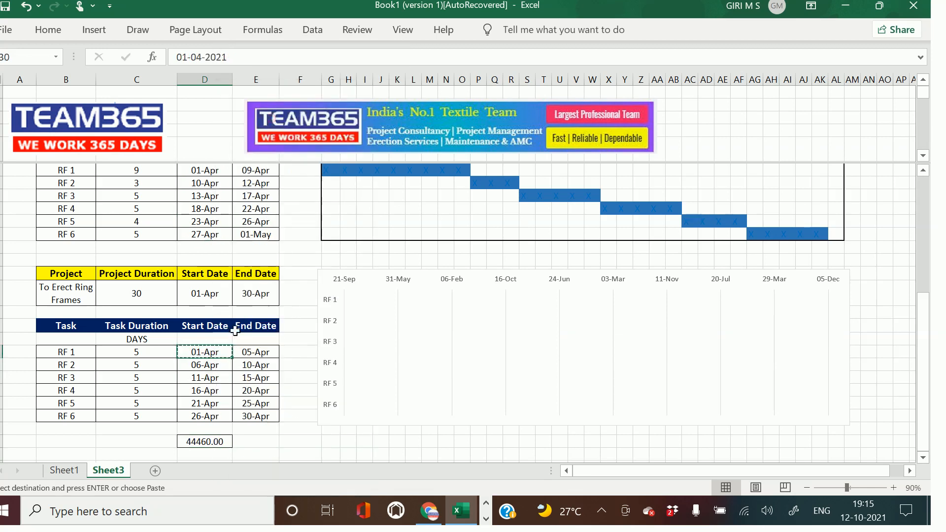
click(205, 444)
key(ctrl+v)
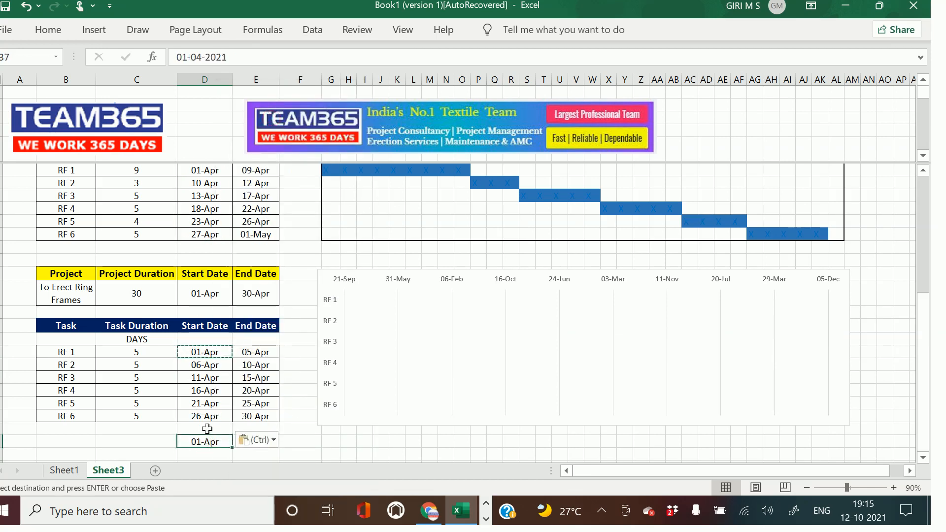
click(48, 29)
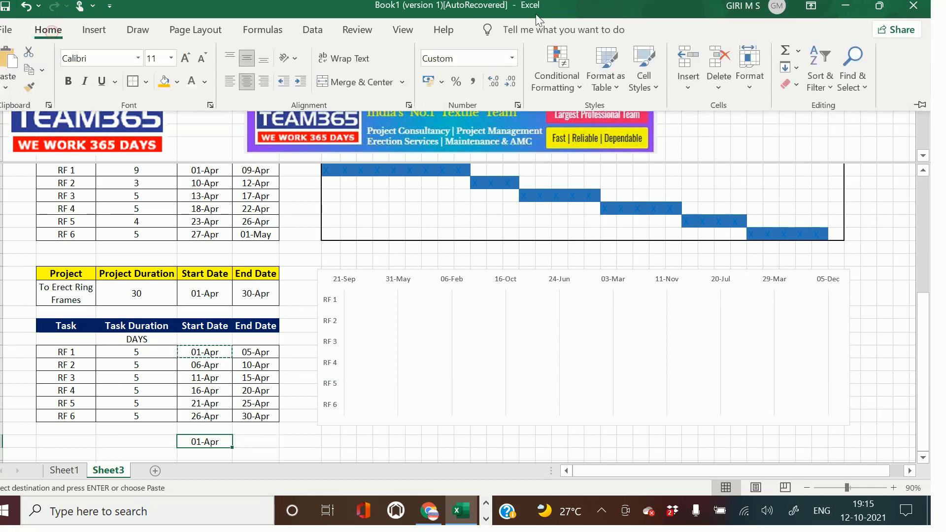
click(512, 59)
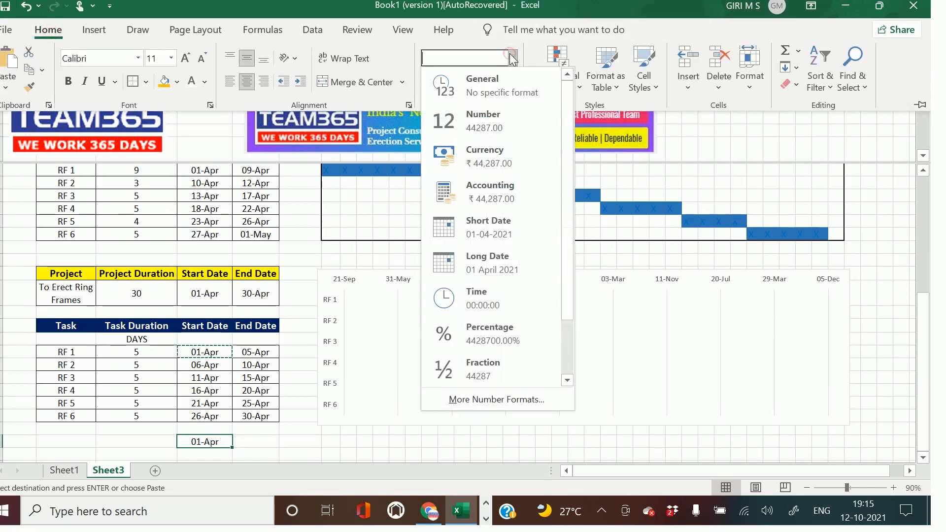
click(507, 118)
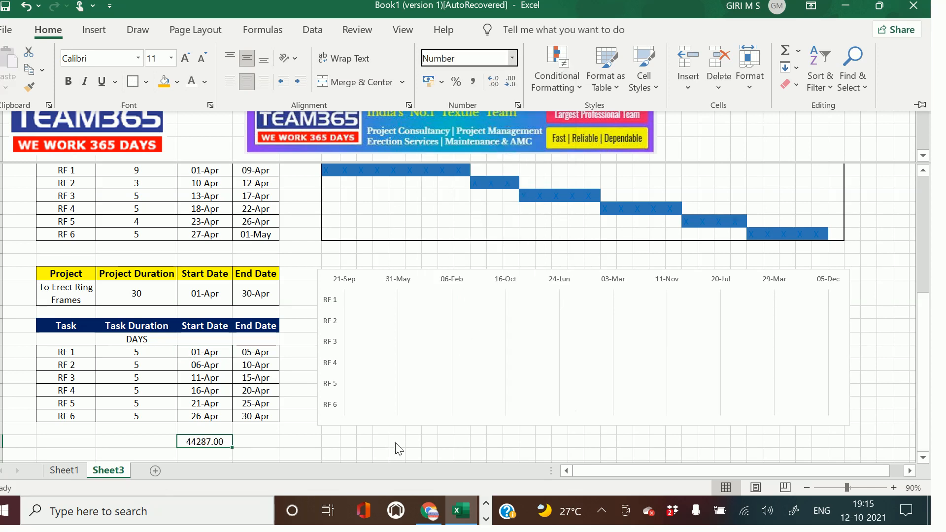
key(ctrl+F1)
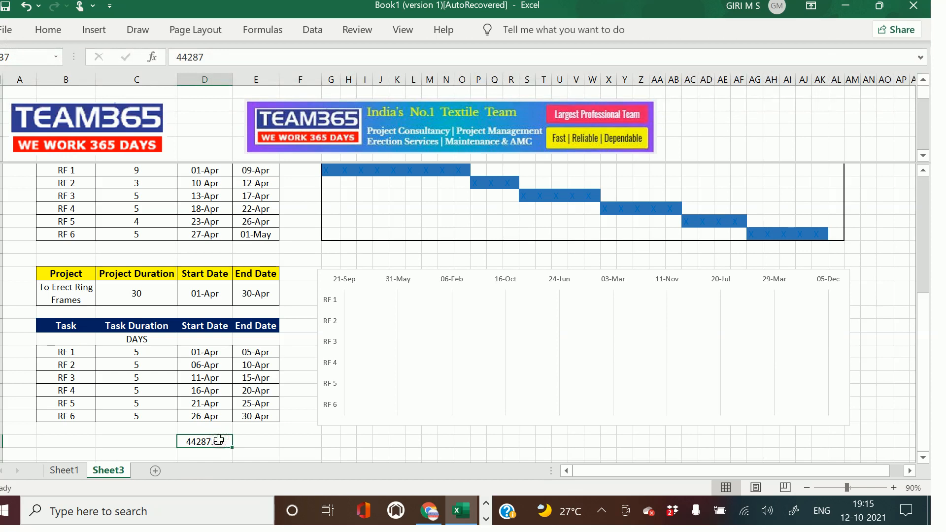
Step: Set the minimum of the lower chart's date axis to the serial copied from D37, 44287
key(ctrl+c)
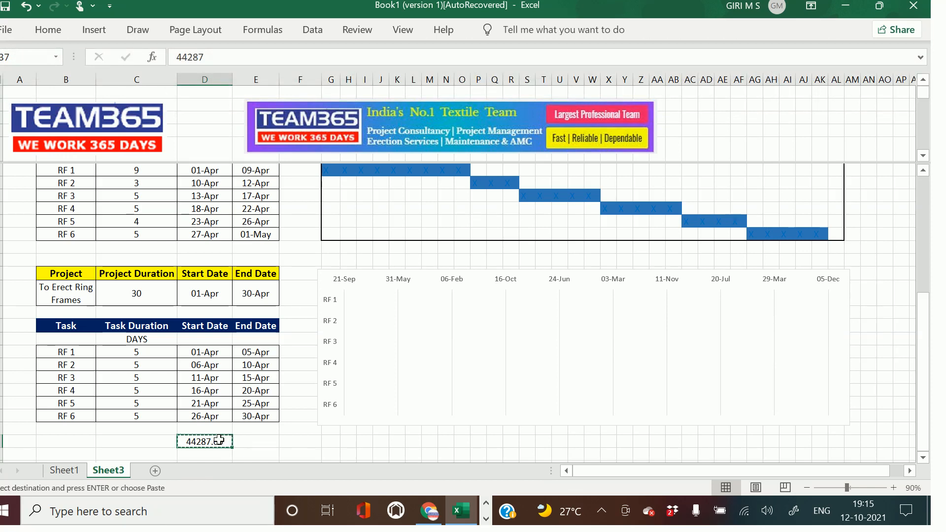
click(426, 282)
click(404, 284)
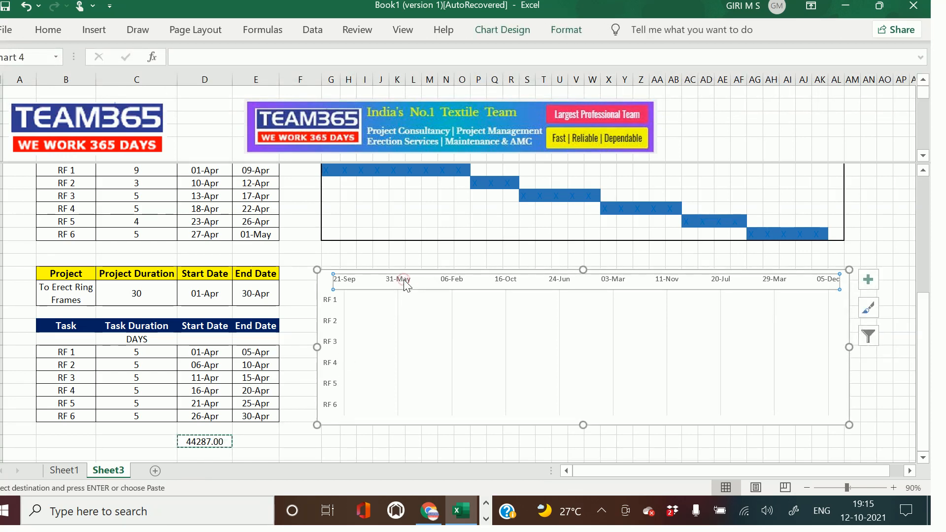
right_click(404, 285)
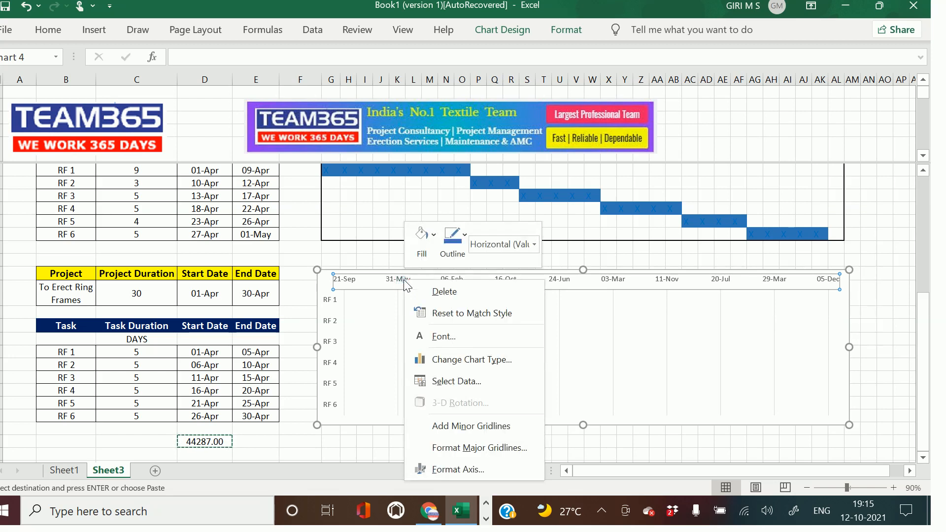
click(435, 468)
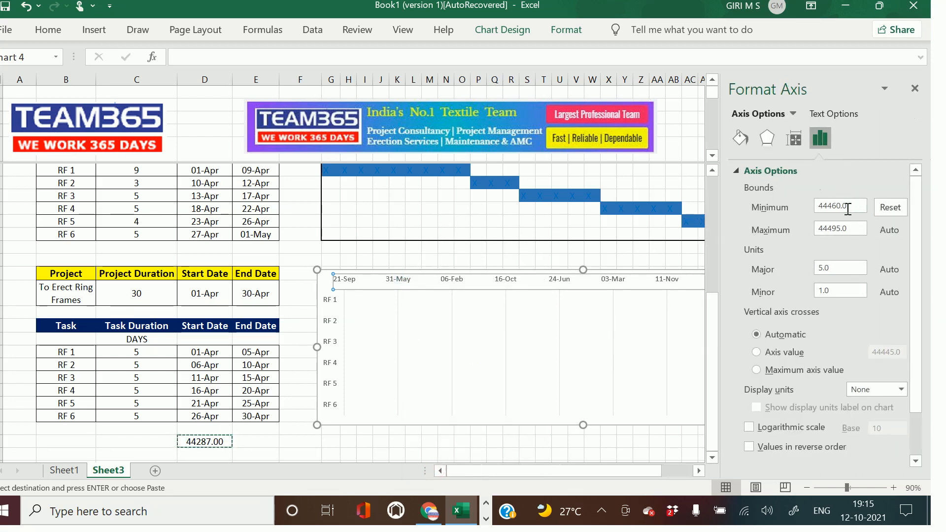
drag(848, 208, 806, 218)
key(ctrl+v)
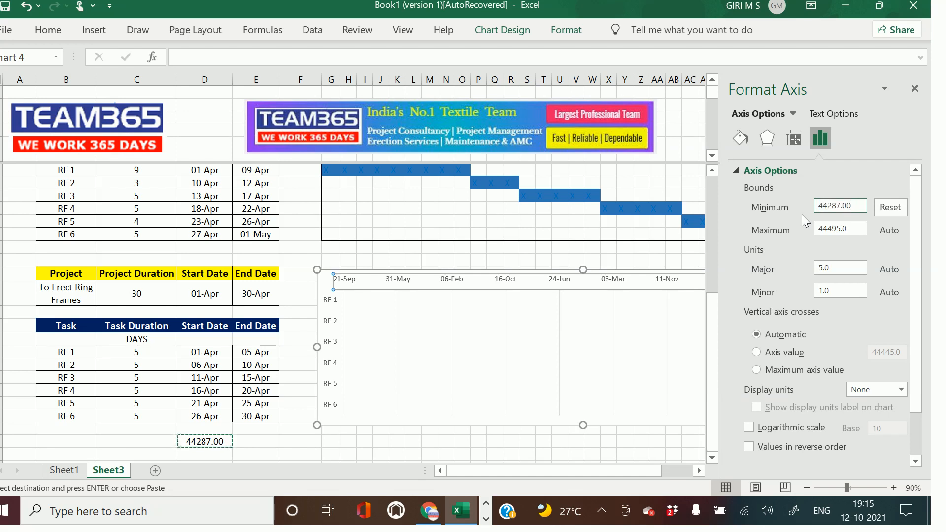
key(Return)
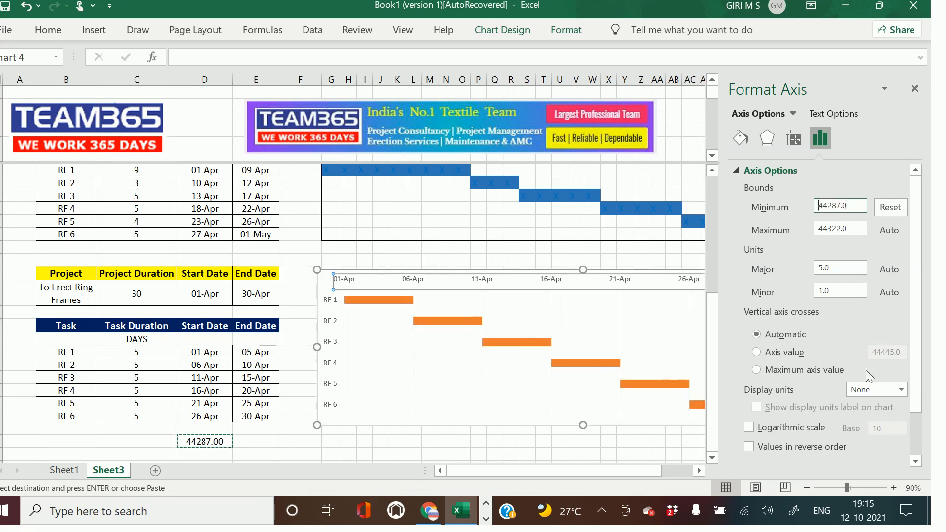
click(914, 89)
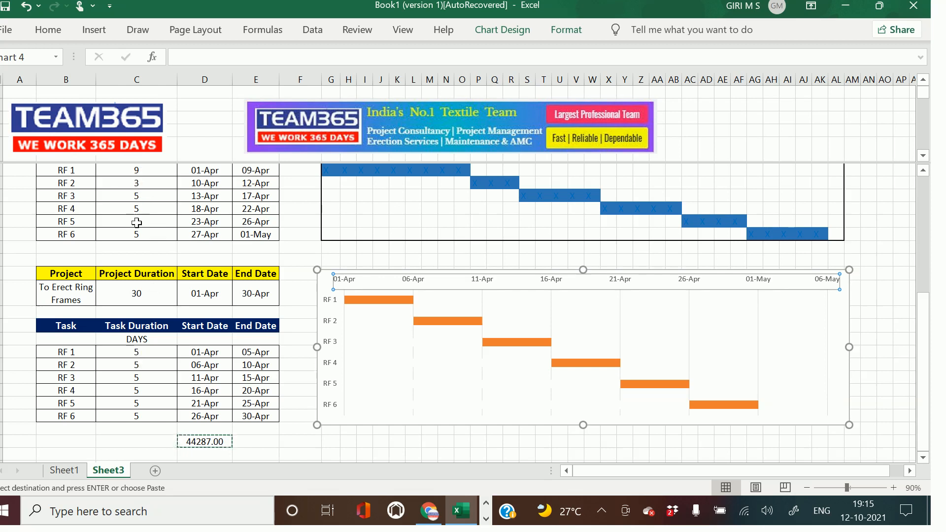
Step: Copy the RF 1 to RF 6 durations from the lower task table into the upper table starting at C17 and compare both charts
drag(138, 351, 148, 412)
right_click(149, 394)
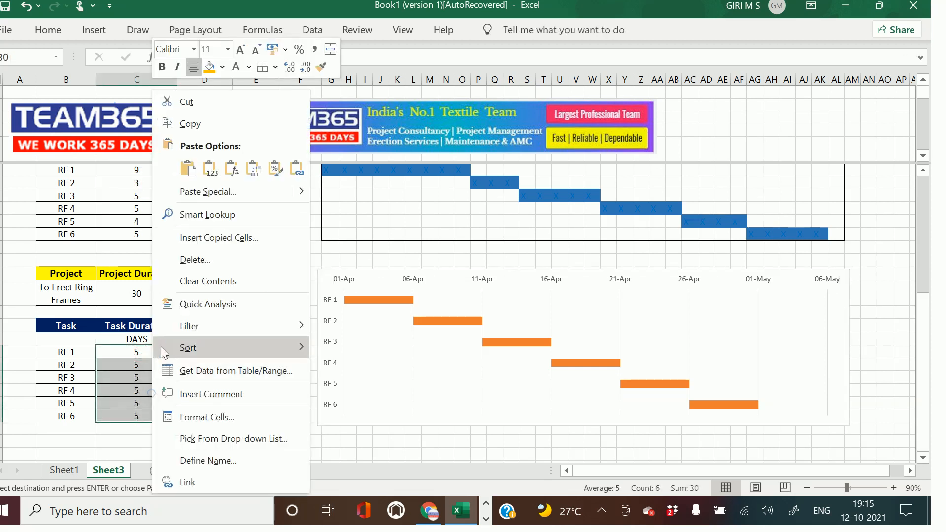
click(203, 129)
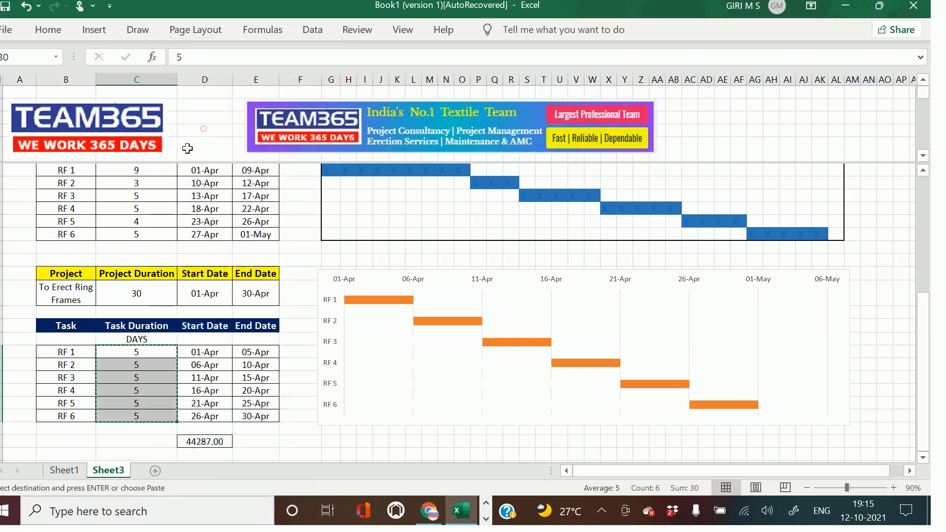
click(163, 173)
key(ctrl+v)
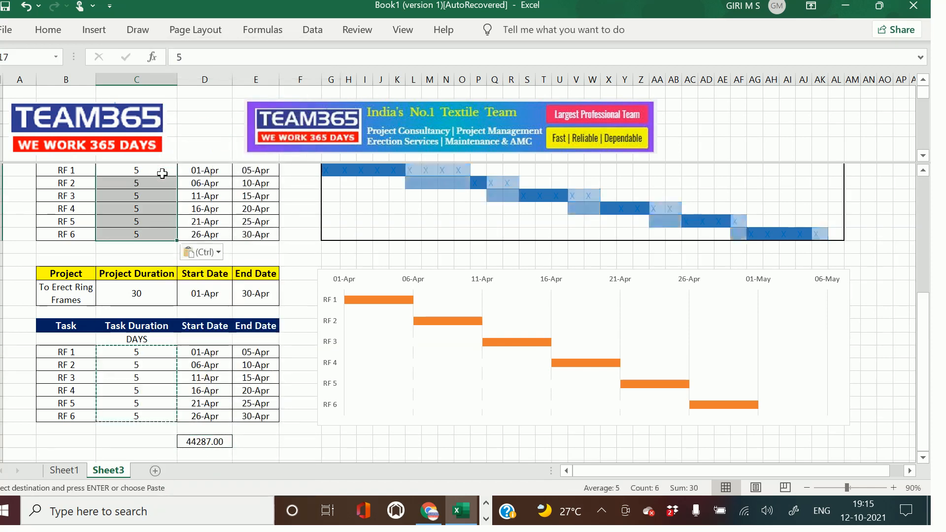
click(885, 325)
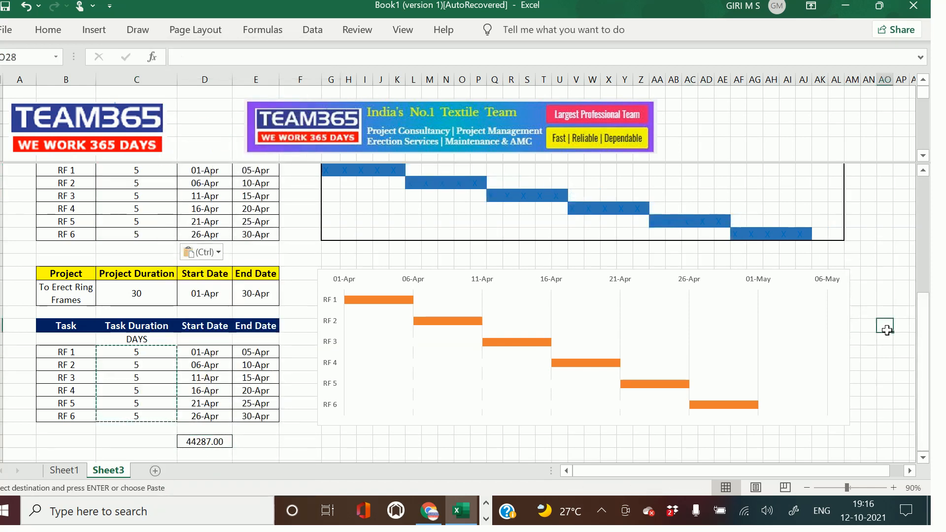
click(820, 349)
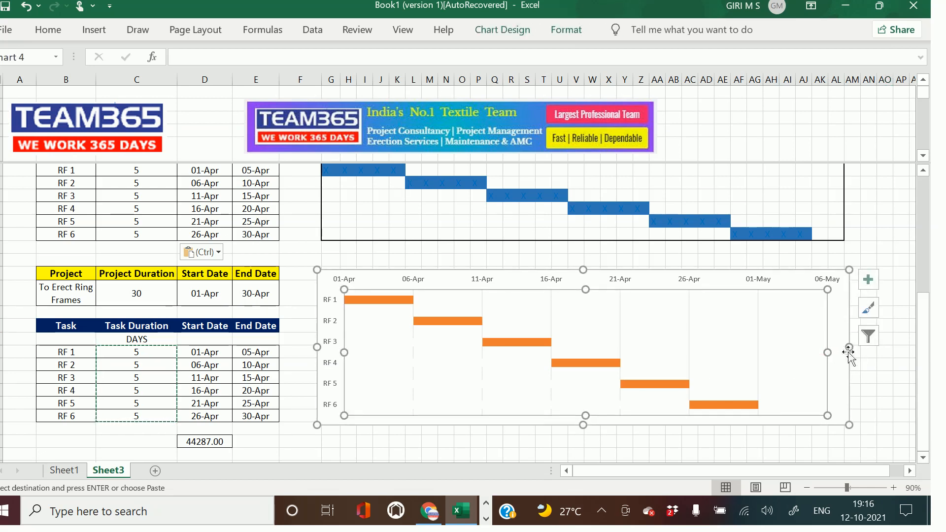
Step: Widen the lower stacked bar chart by extending its far edge to about column AP
drag(849, 351, 868, 338)
click(884, 211)
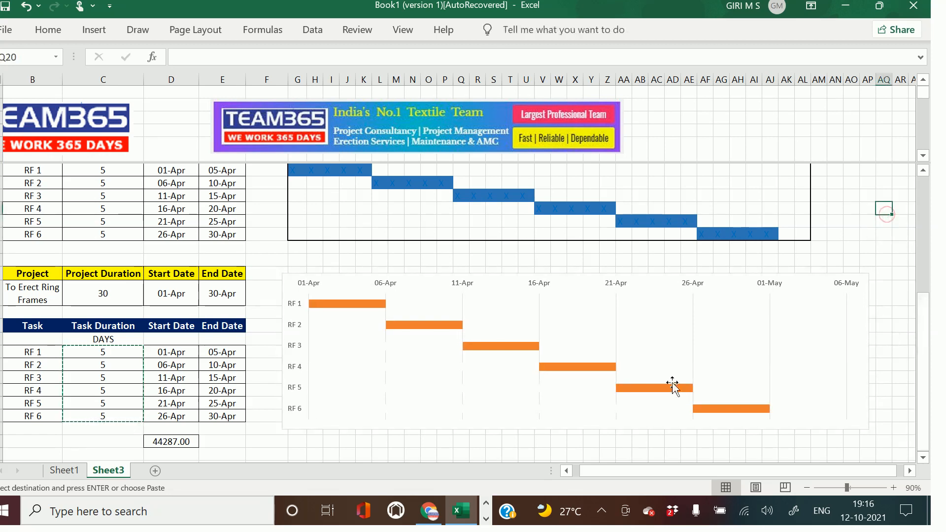
scroll(416, 449, down, 1)
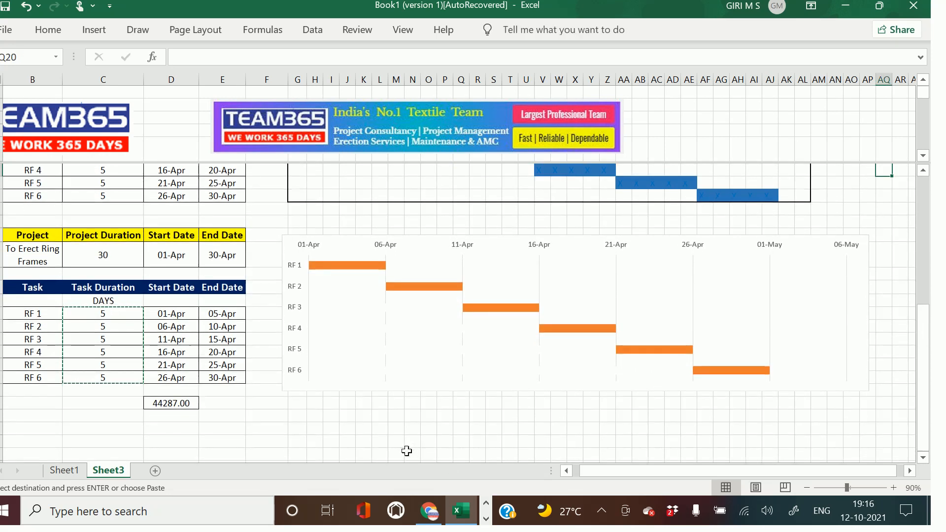
drag(615, 471, 609, 471)
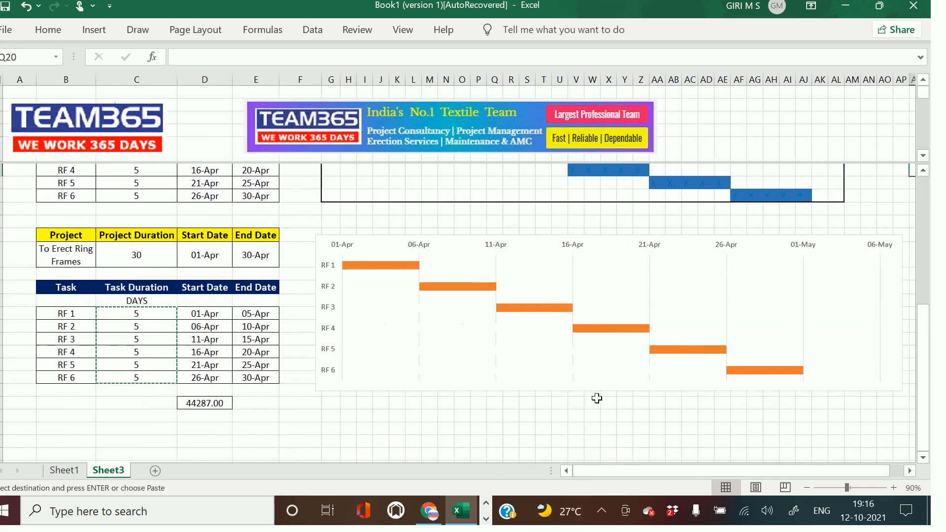
scroll(596, 398, up, 1)
scroll(594, 400, down, 1)
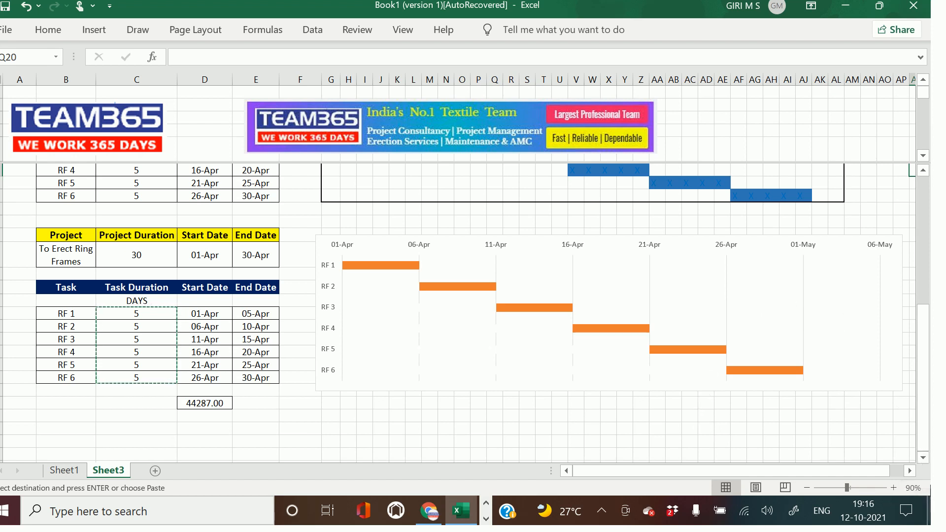
Step: Add a chart title to the stacked bar chart and set it to GANTT CHART
click(909, 473)
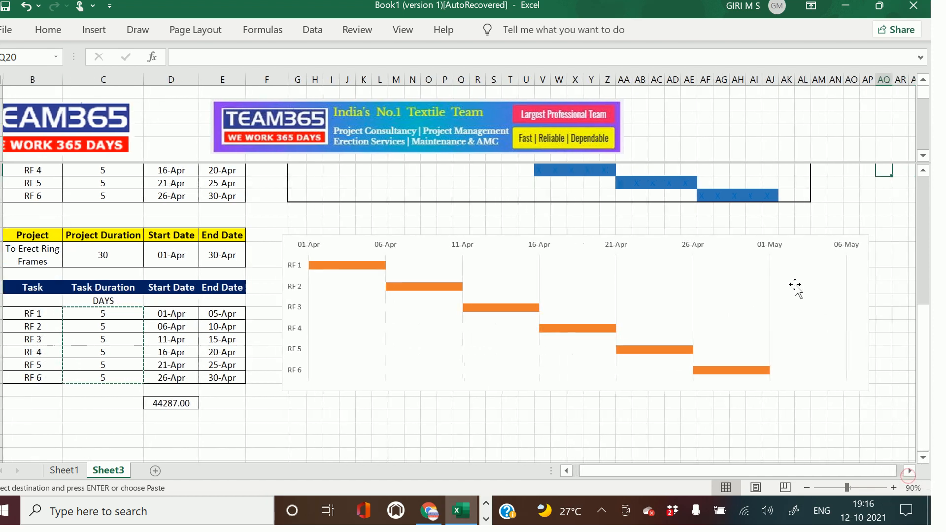
click(829, 277)
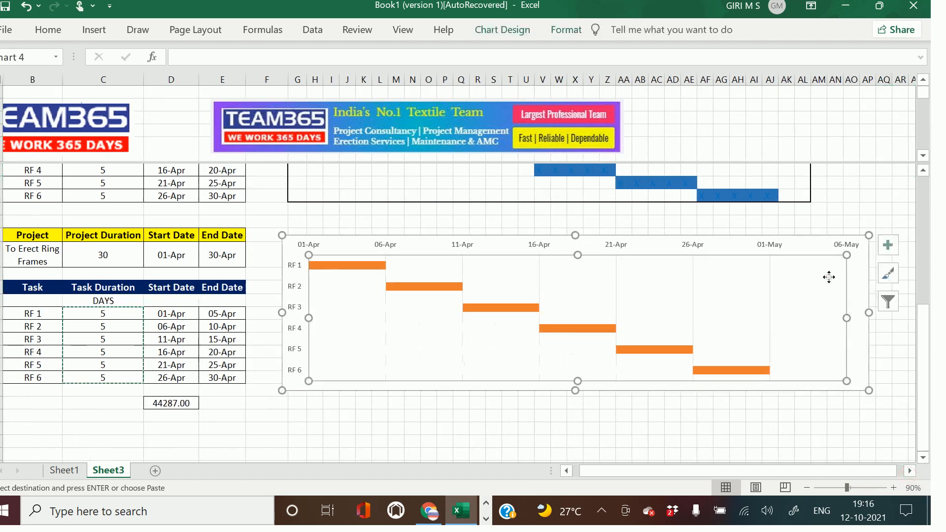
click(889, 251)
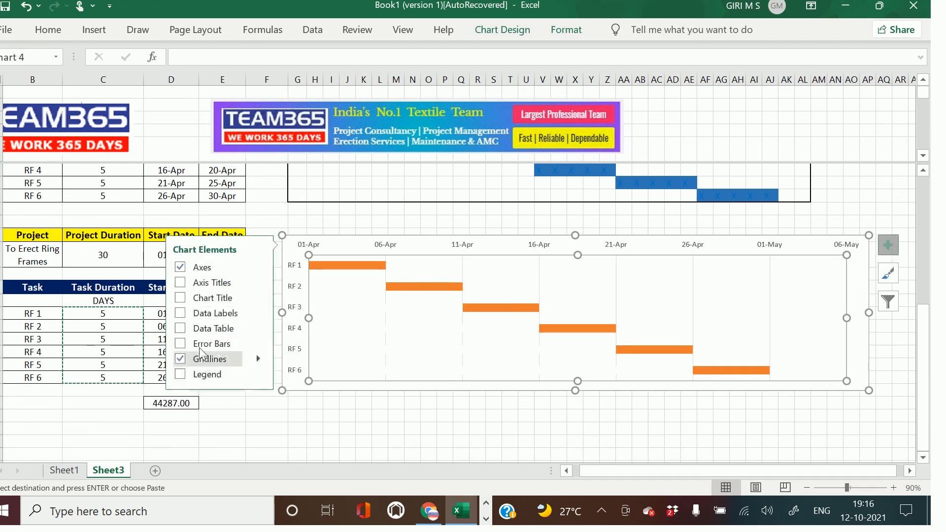
click(180, 298)
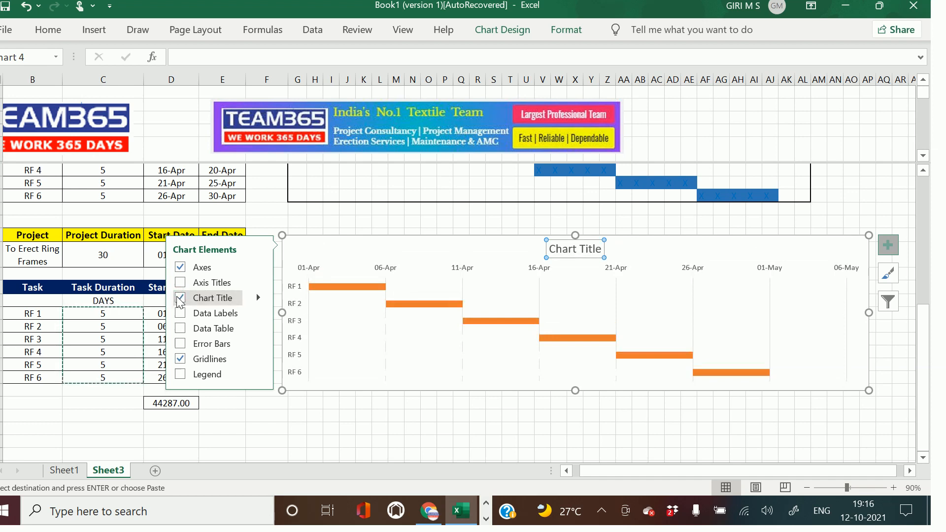
text(GANTT CHART)
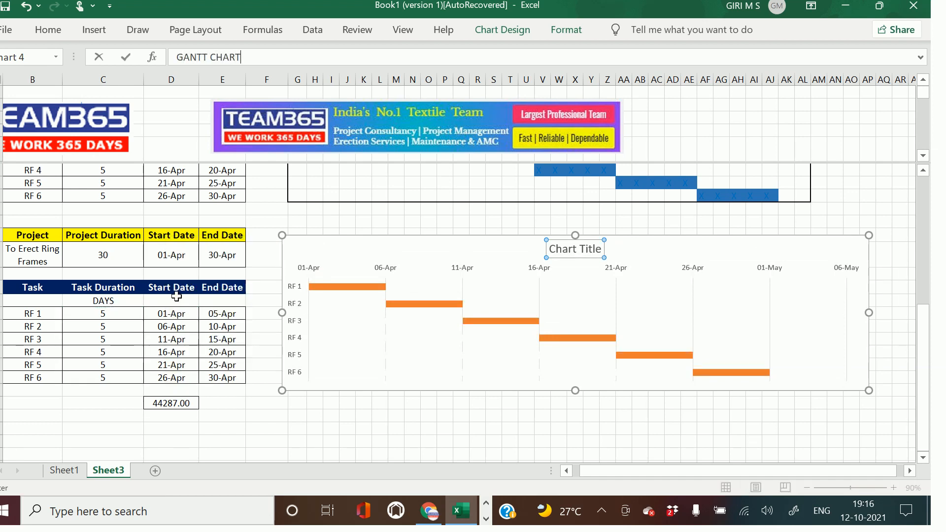
key(Return)
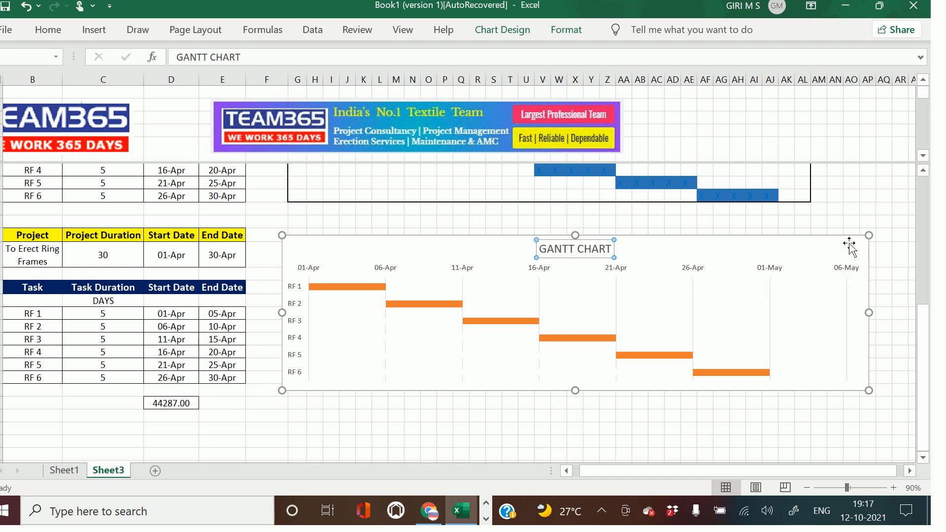
Step: Add a data table of start dates and task durations beneath the stacked bar chart
click(848, 264)
click(893, 251)
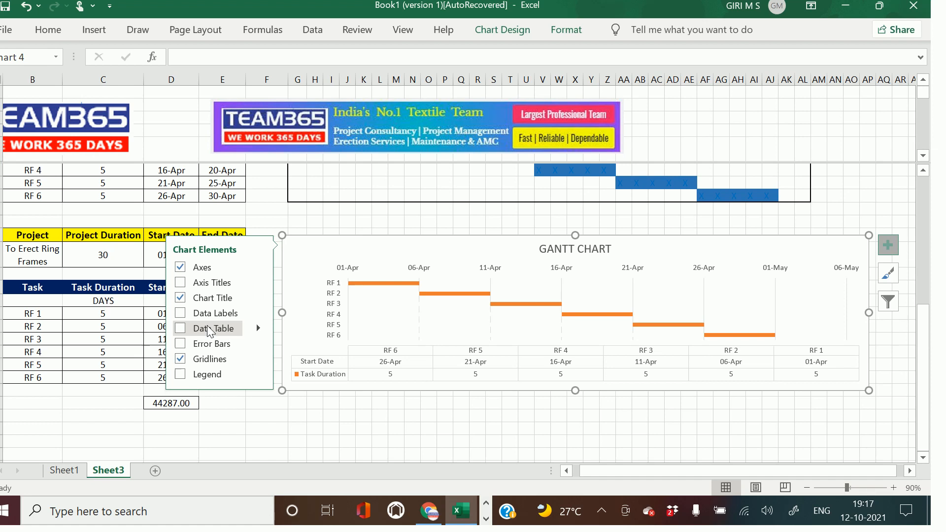
click(178, 328)
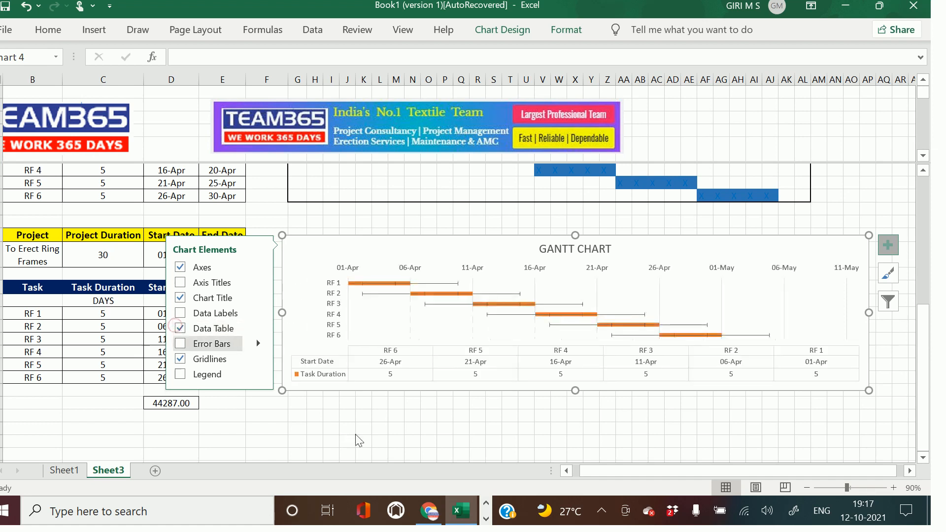
click(574, 429)
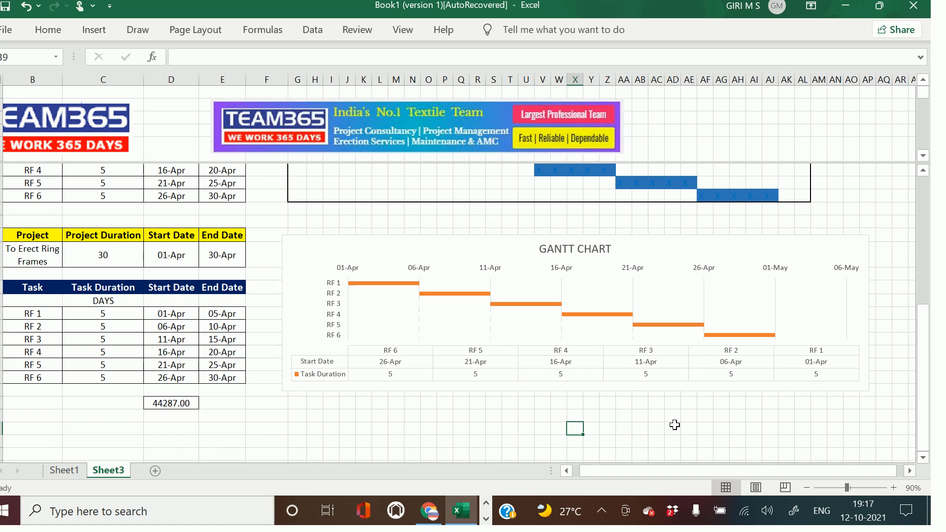
Step: Compare the conditionally formatted timeline with the titled stacked bar Gantt chart and its data table
scroll(674, 424, up, 1)
scroll(674, 424, down, 1)
scroll(674, 425, up, 4)
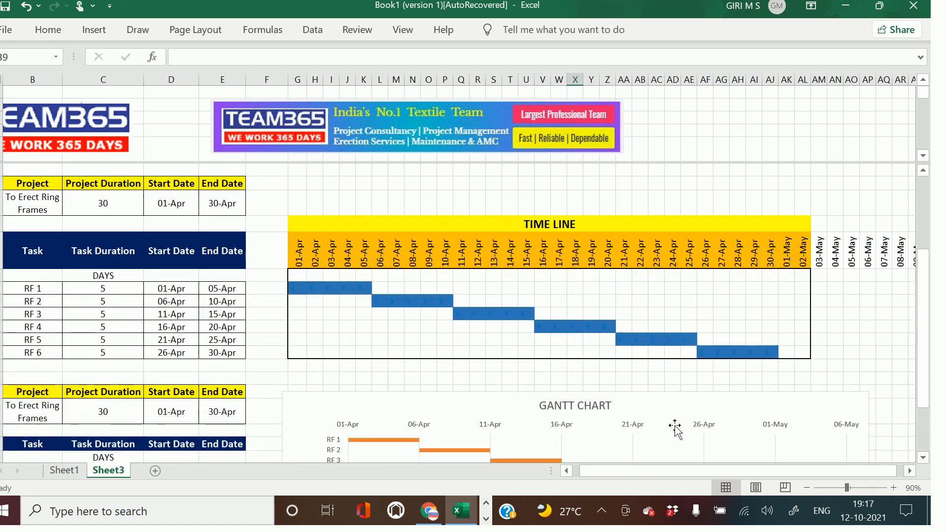
scroll(675, 425, down, 4)
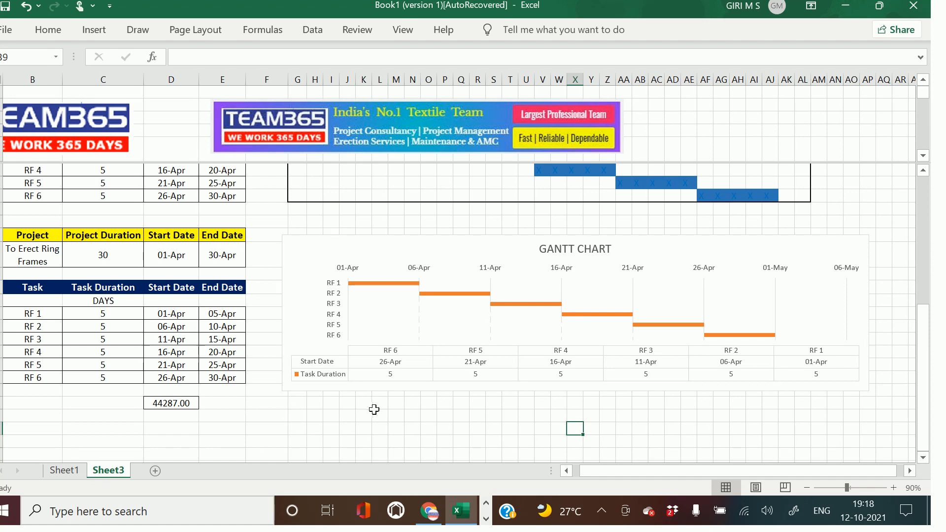
scroll(374, 414, up, 1)
scroll(374, 414, up, 3)
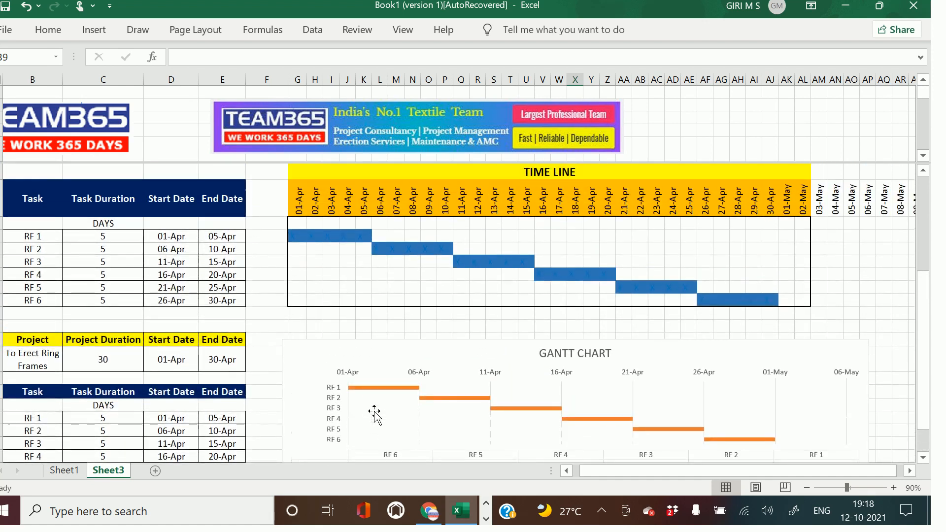
click(567, 471)
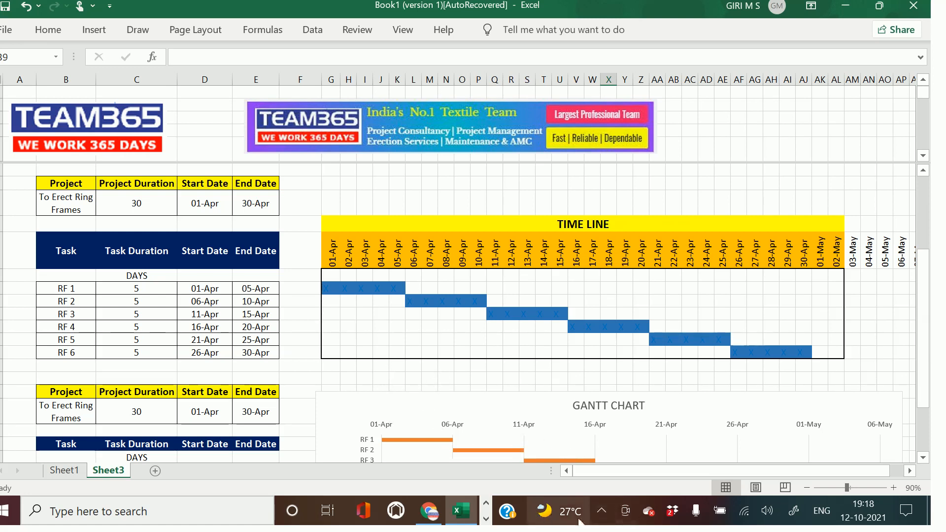
click(602, 509)
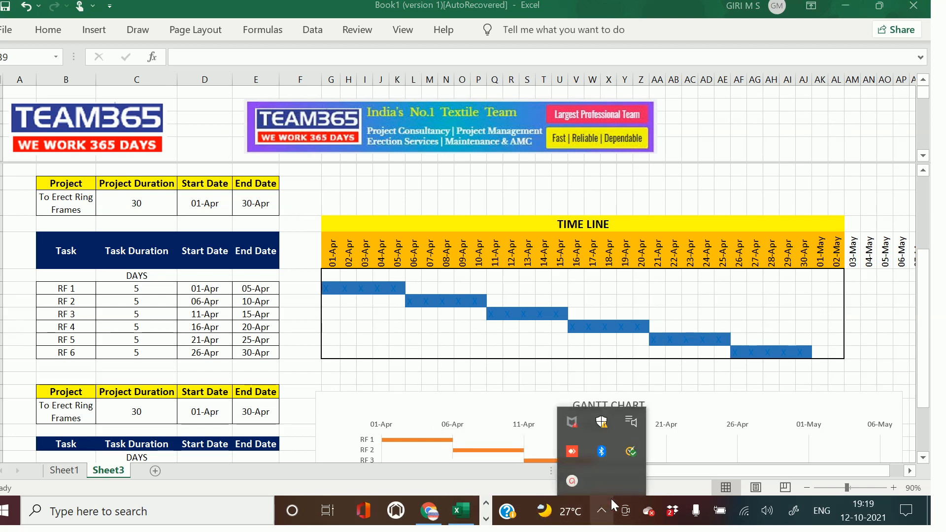
click(572, 481)
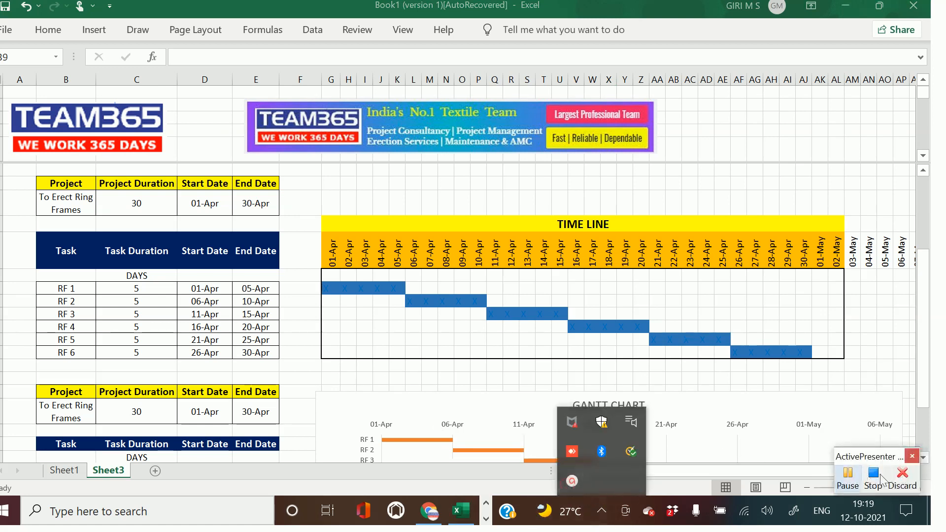